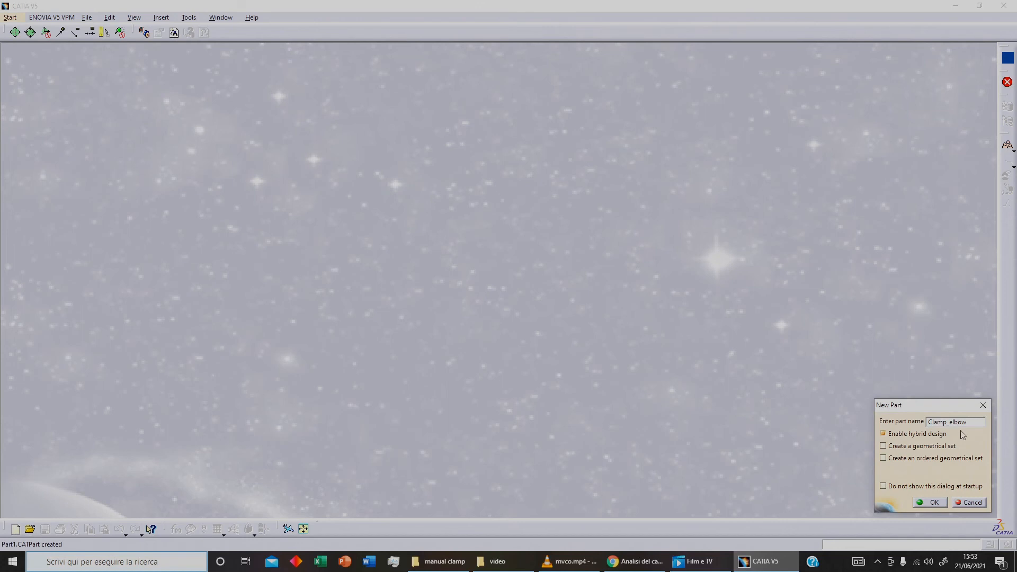
Step: Create the new part named Clamp_elbow and start a sketch on its yz plane
left_click(934, 502)
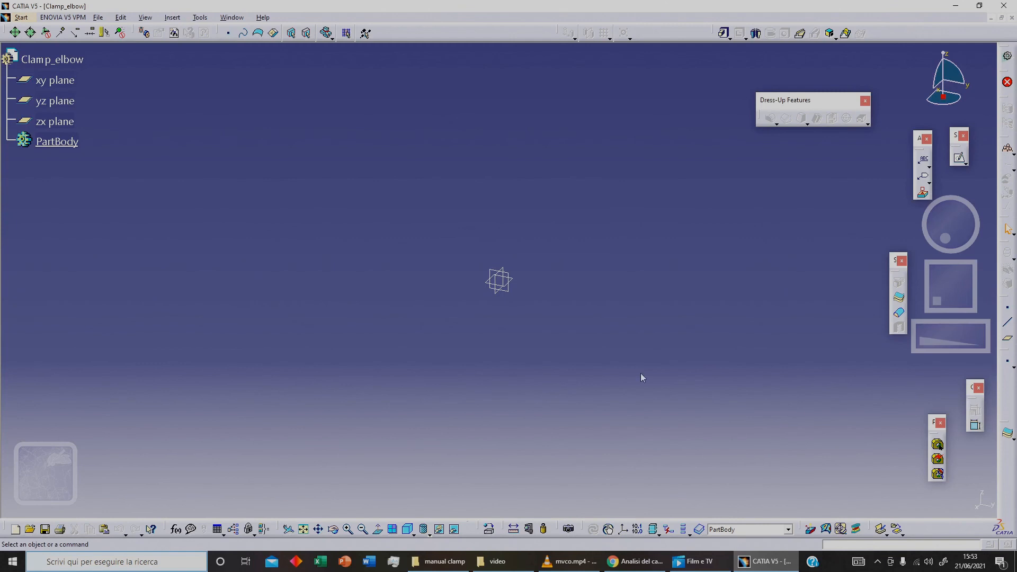
left_click(511, 292)
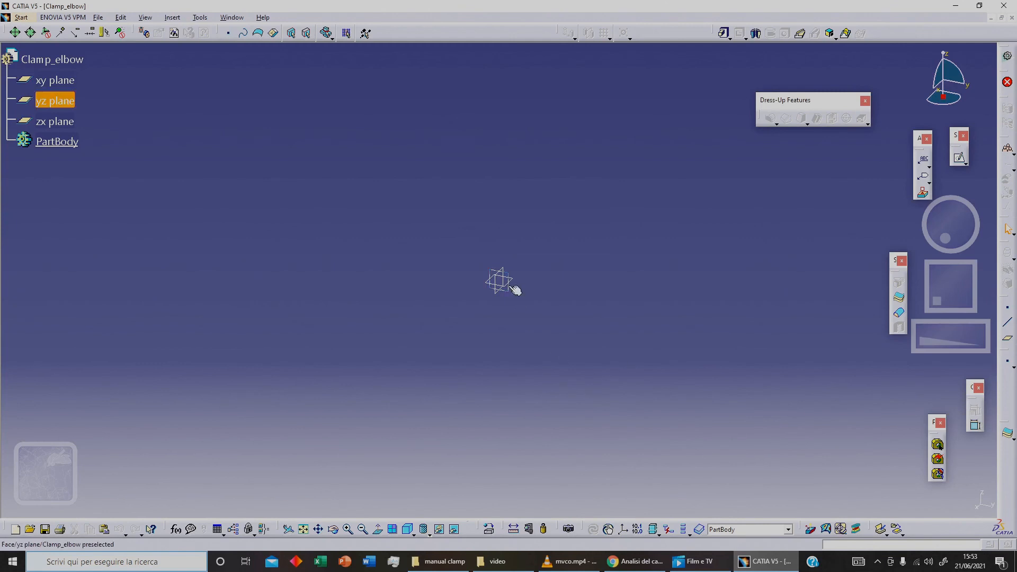
left_click(960, 159)
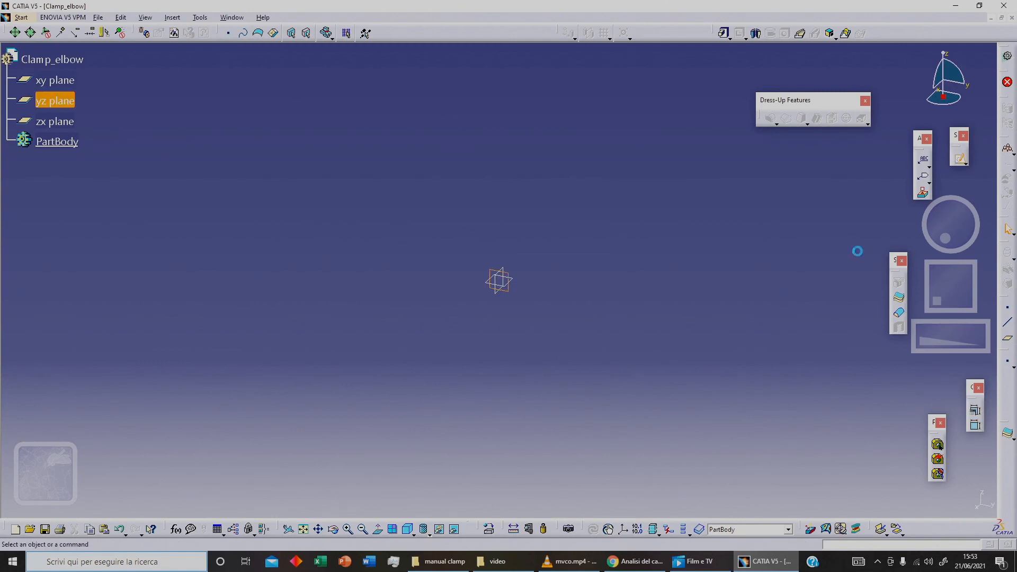
Step: Sketch a vertical construction line about 57 mm long and a horizontal one about 50 mm long, both starting at the origin
left_click(1007, 396)
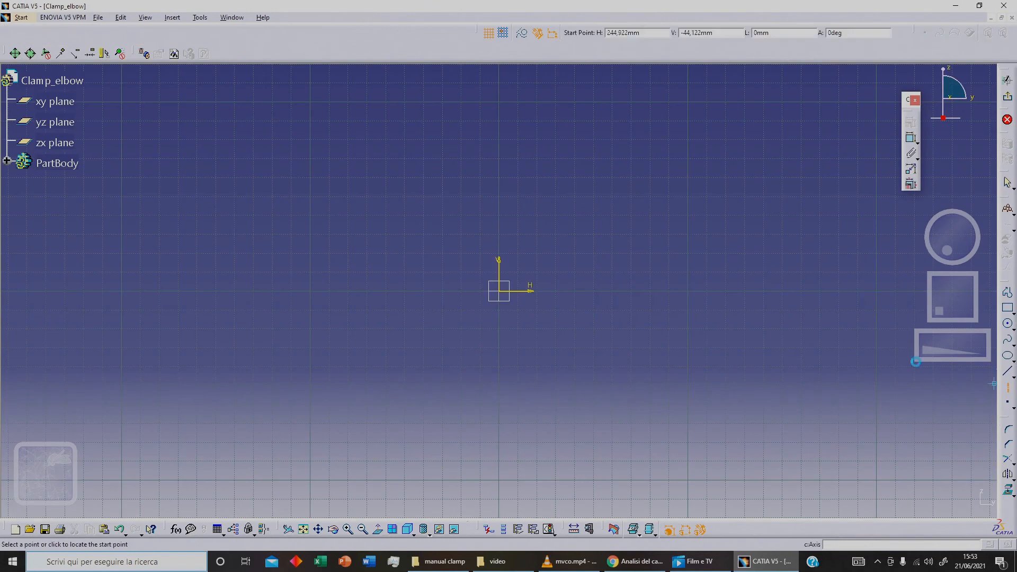
left_click(498, 290)
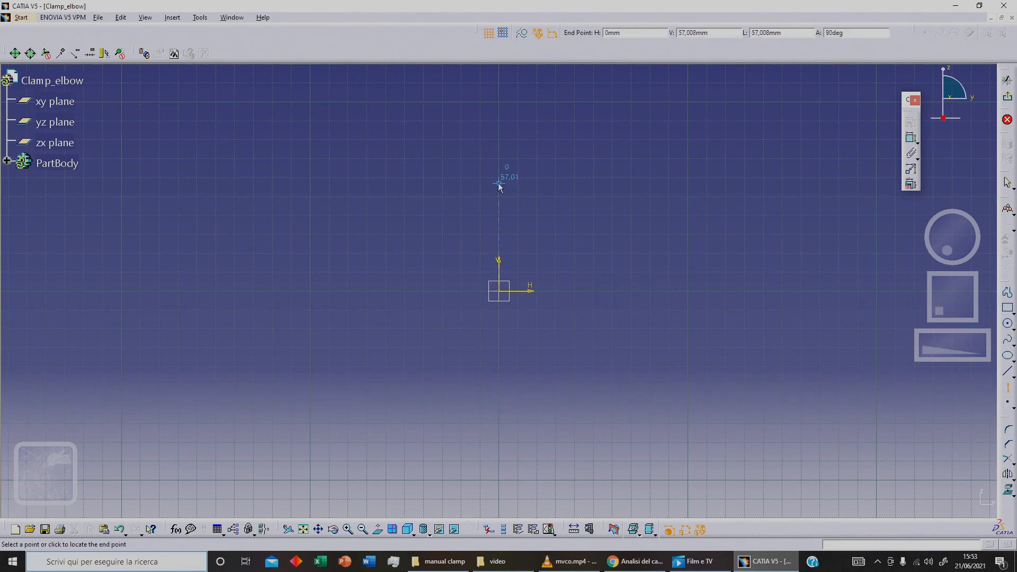
left_click(498, 182)
left_click(1008, 388)
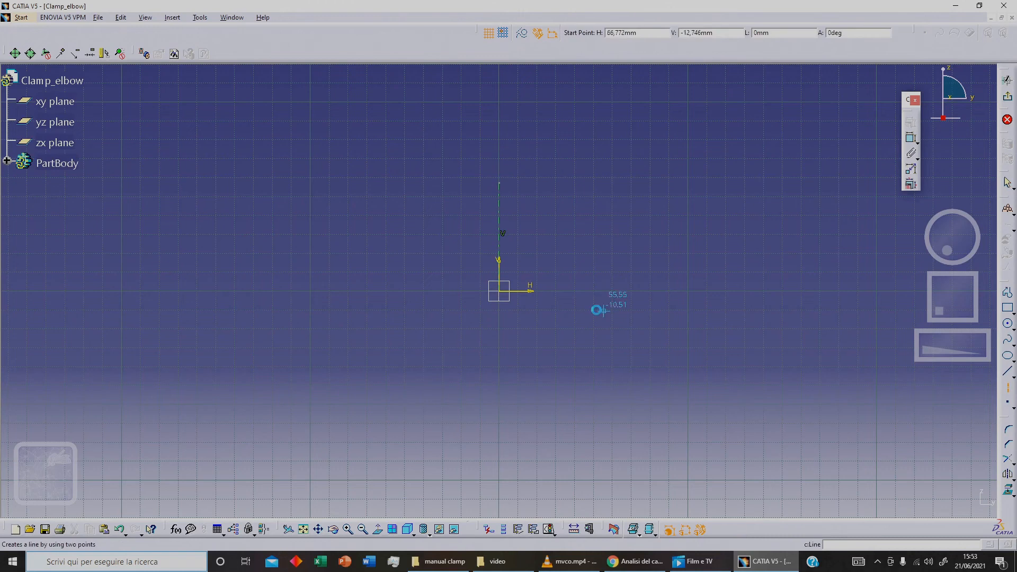
left_click(498, 291)
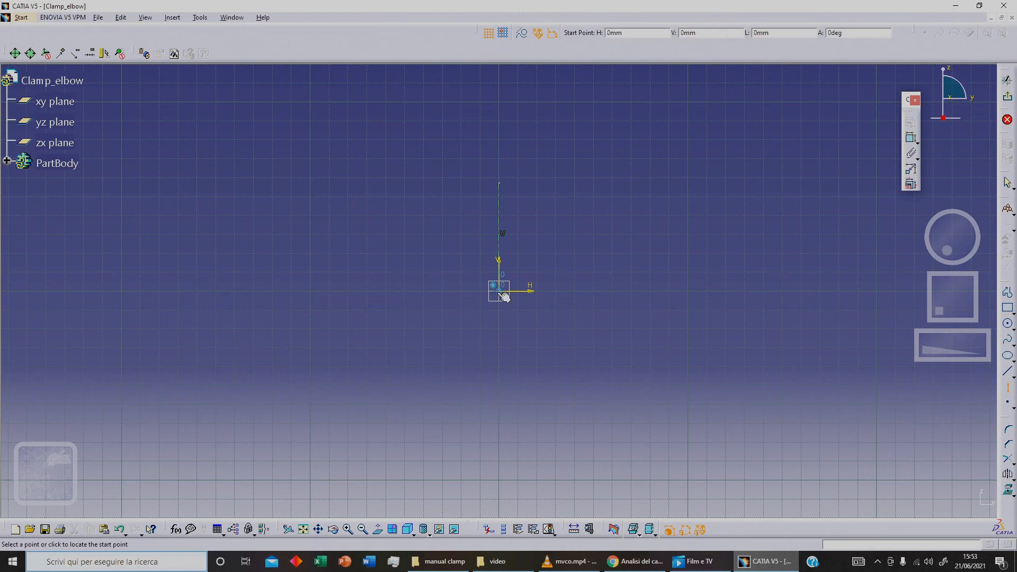
left_click(594, 291)
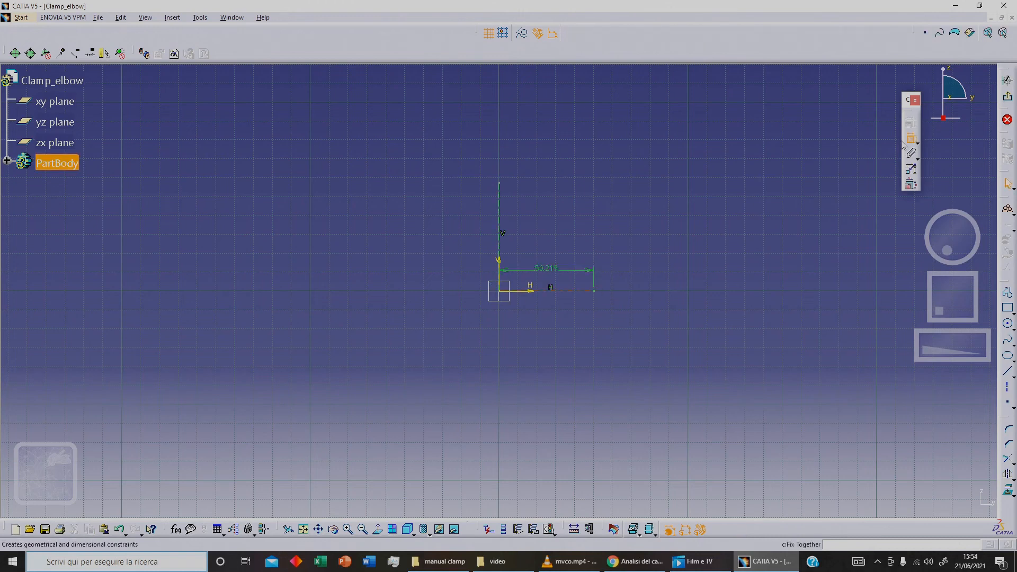
Step: Dimension the horizontal construction line and set its length to 45 mm
left_click(579, 290)
left_click(557, 329)
double_click(557, 329)
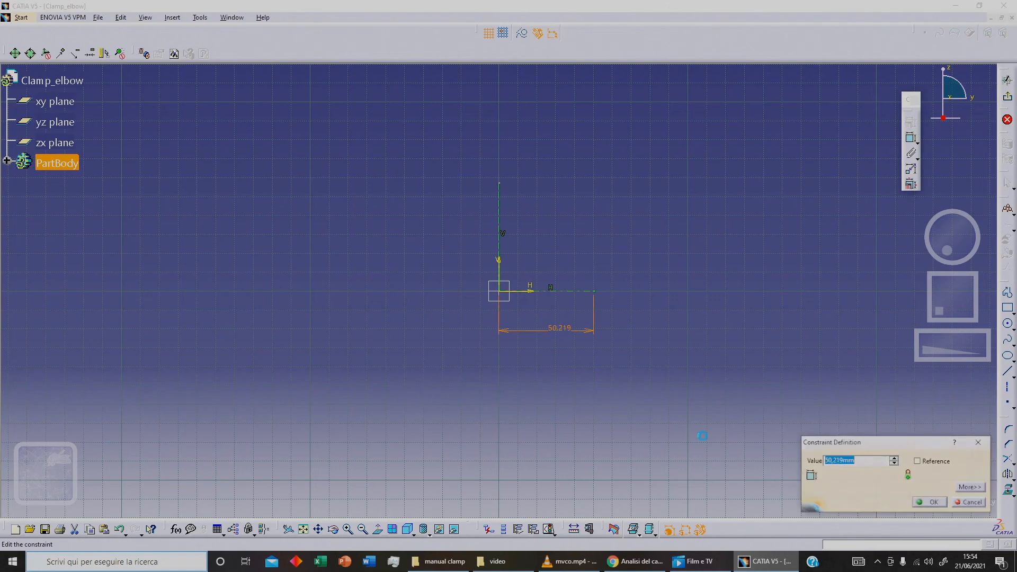
mouse_move(692, 431)
middle_mouse_down()
mouse_move(697, 348)
mouse_move(651, 394)
middle_mouse_up()
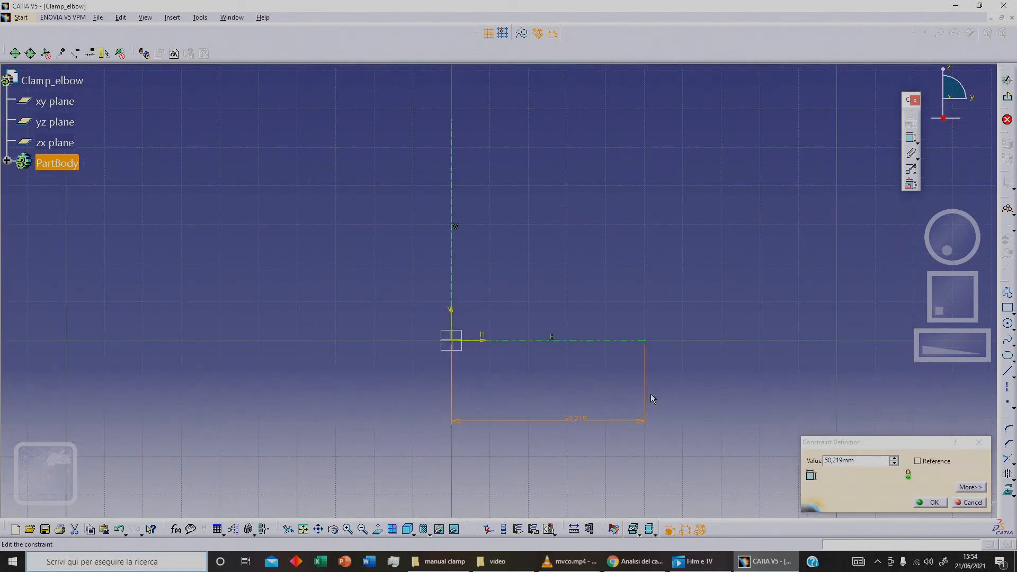
left_click(809, 461)
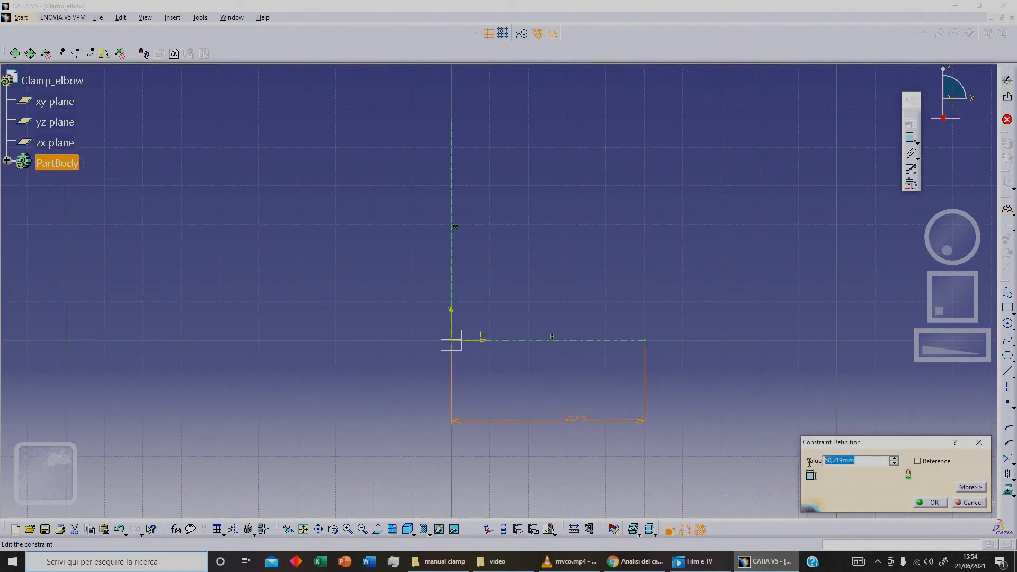
type("45")
key("Return")
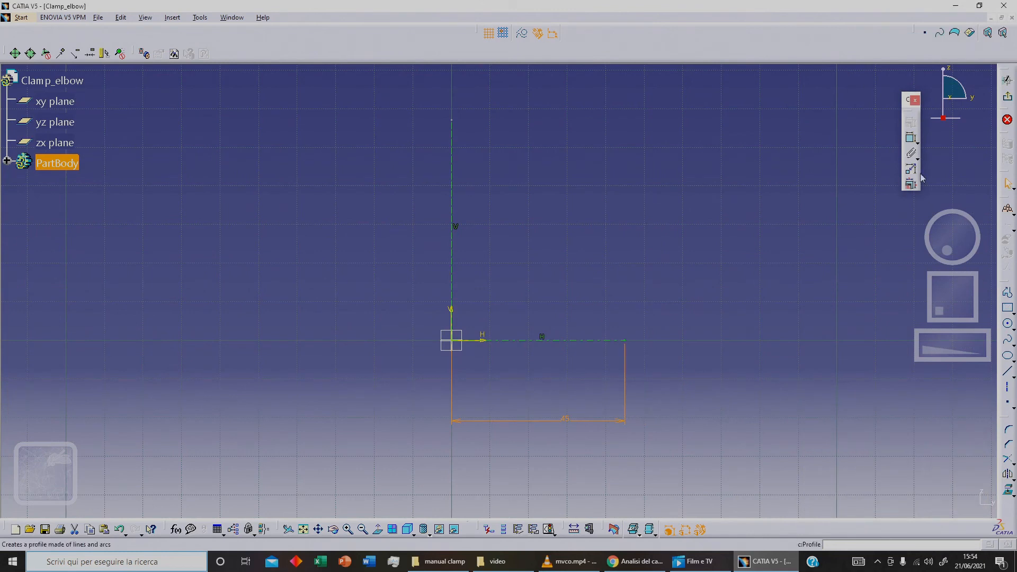
Step: Dimension the vertical construction line and set its length to 45 mm
left_click(911, 138)
left_click(456, 207)
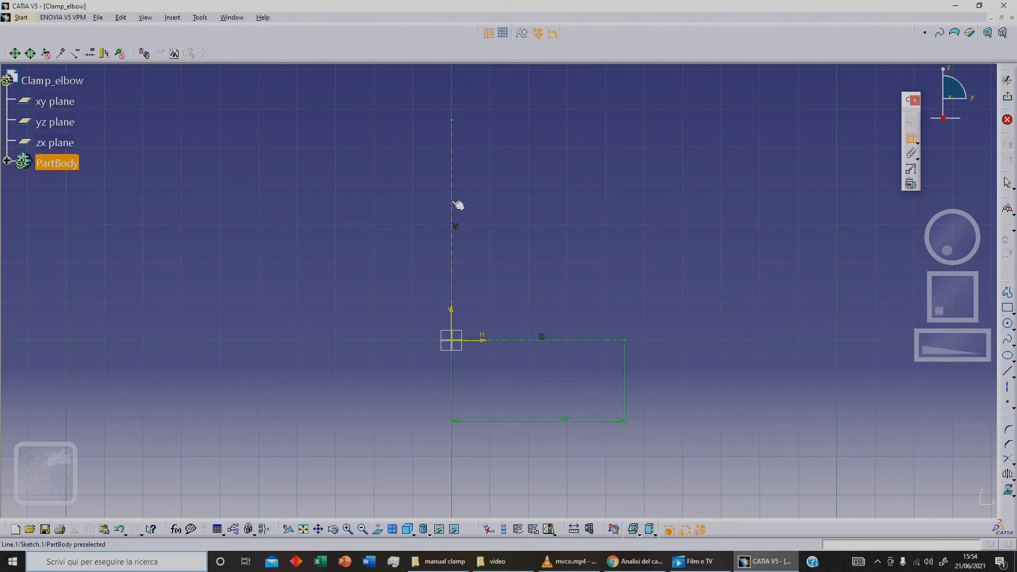
double_click(406, 218)
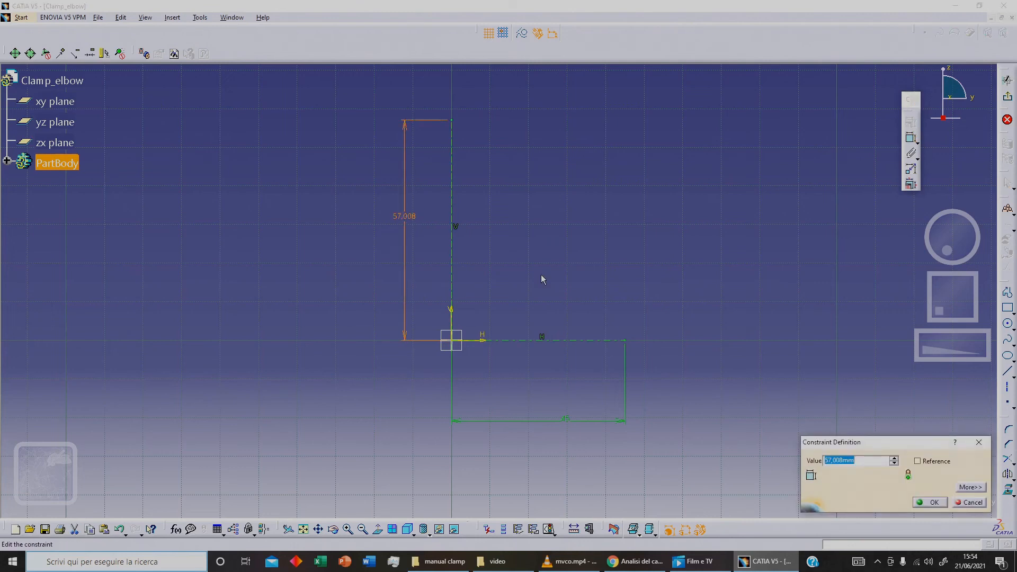
type("45")
key("Return")
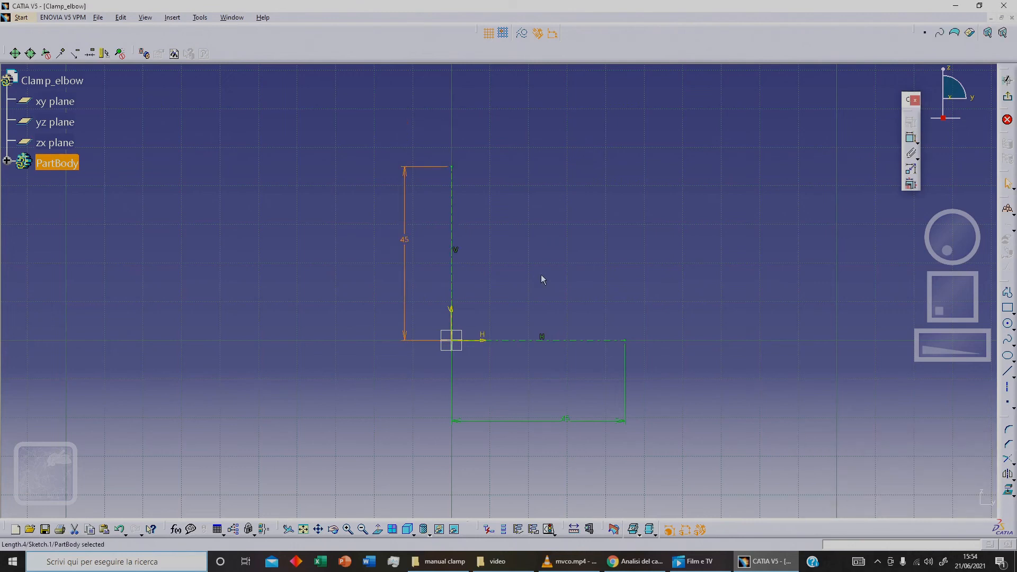
left_click(595, 268)
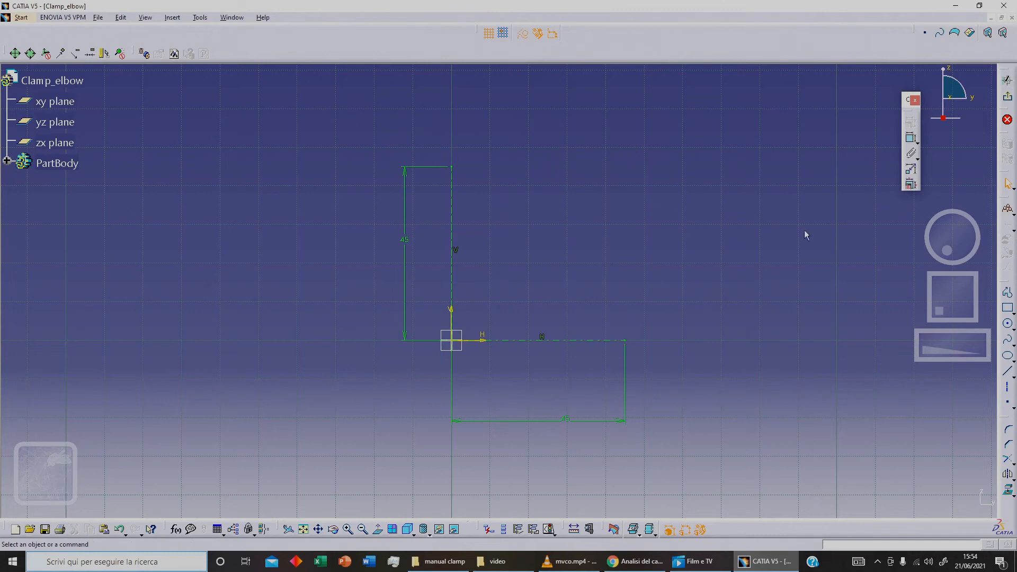
Step: Draw a construction circle centred on the upper end of the vertical line and set its diameter to 24 mm
left_click(1006, 324)
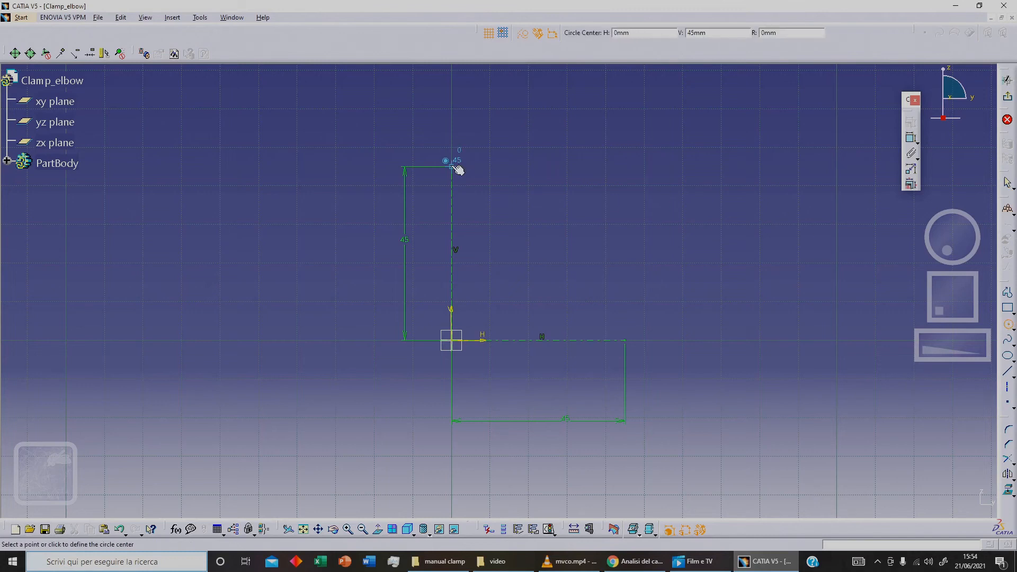
left_click(451, 166)
left_click(480, 154)
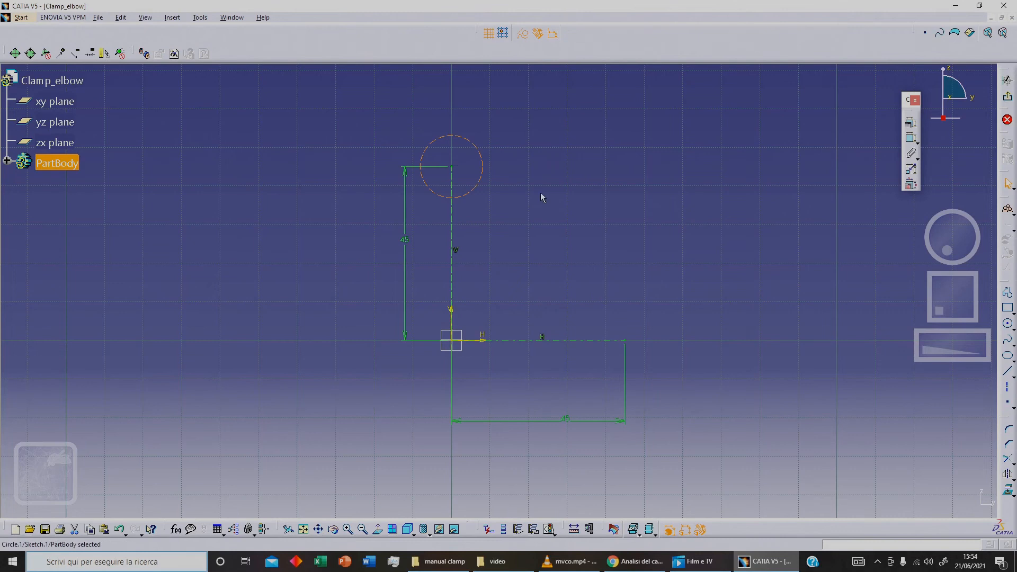
left_click(911, 138)
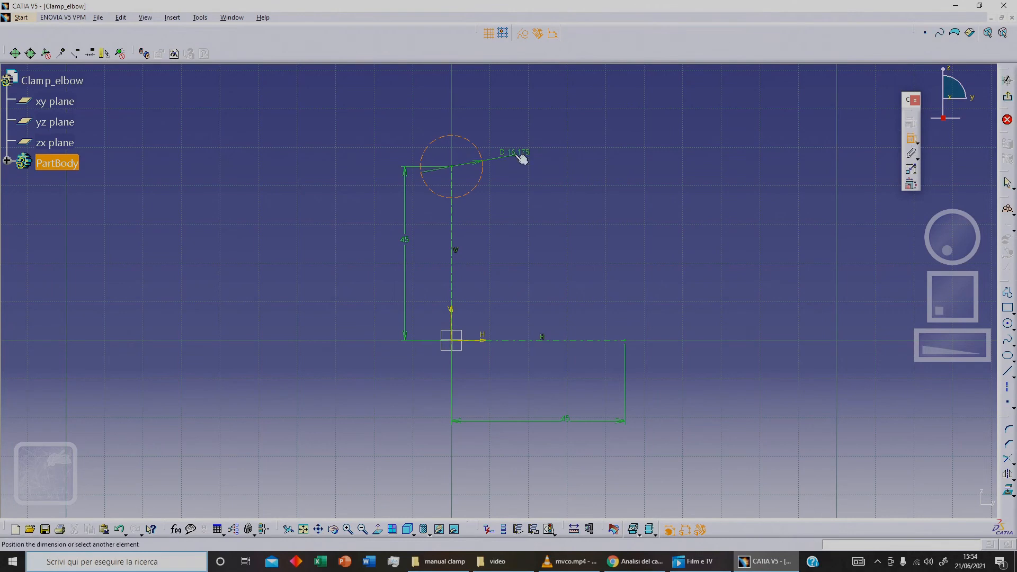
left_click(517, 159)
double_click(517, 159)
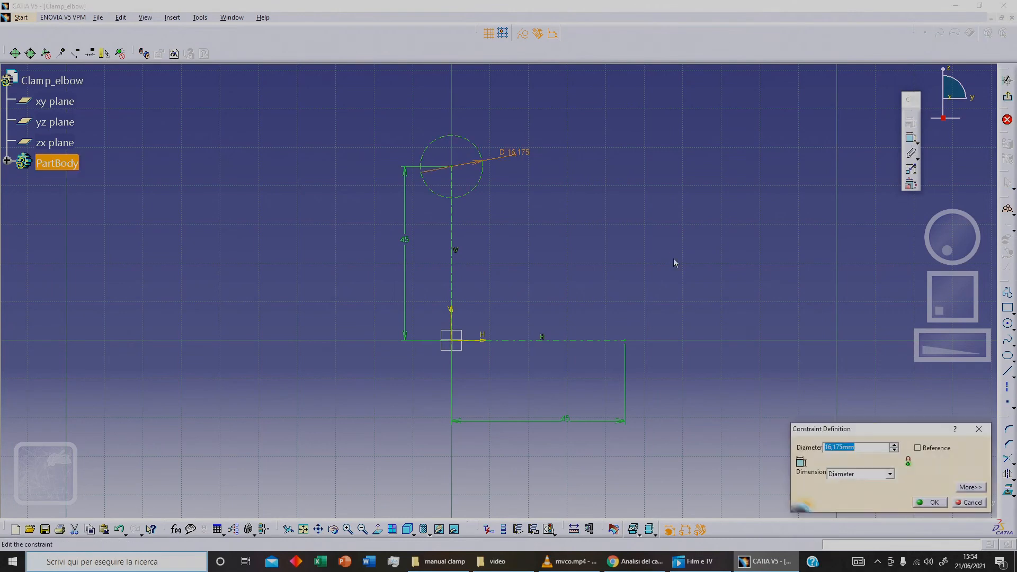
type("24")
key("Return")
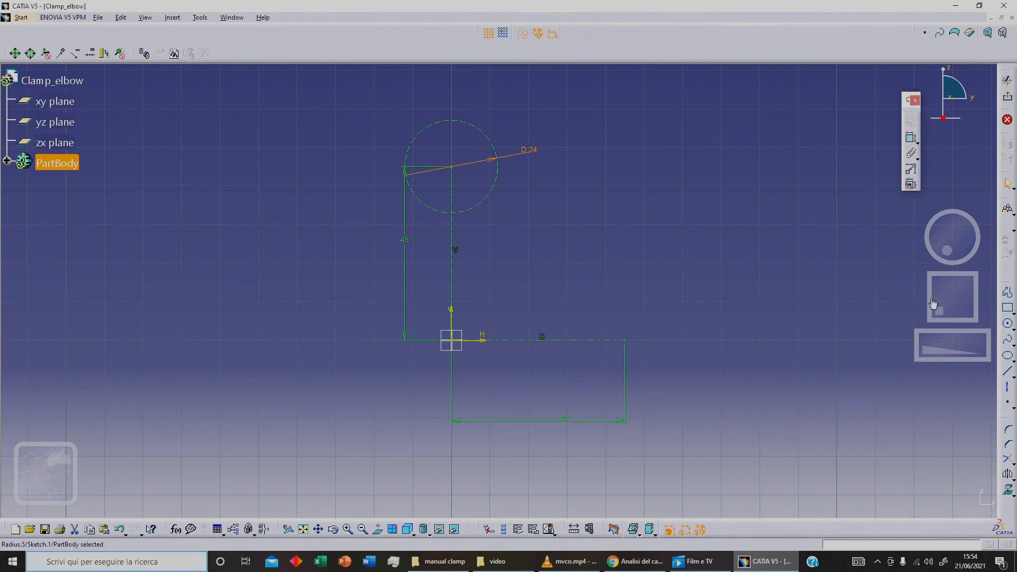
Step: Draw a construction circle centred on the sketch origin and set its diameter to 16 mm
left_click(1012, 328)
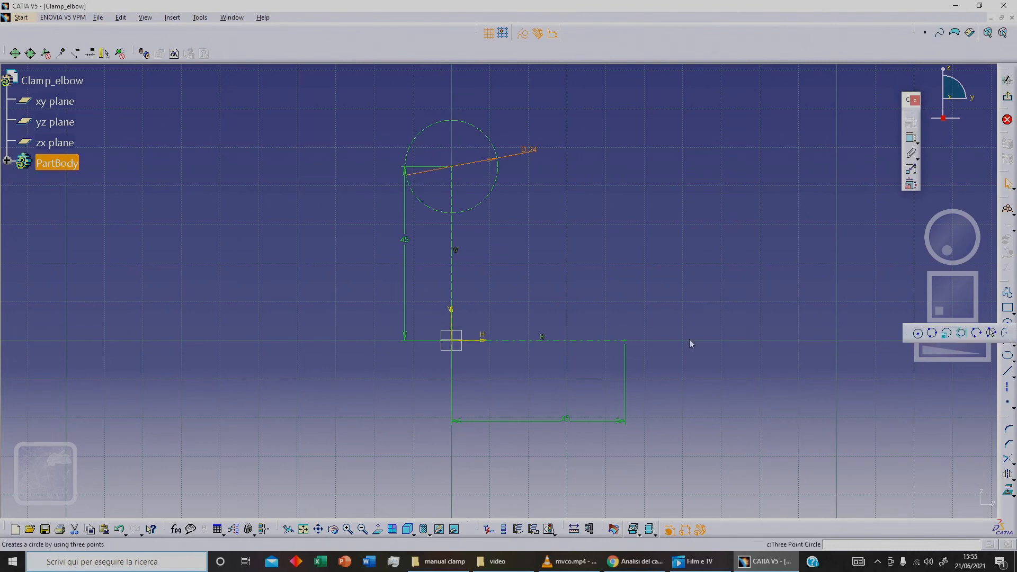
left_click(917, 332)
left_click(452, 340)
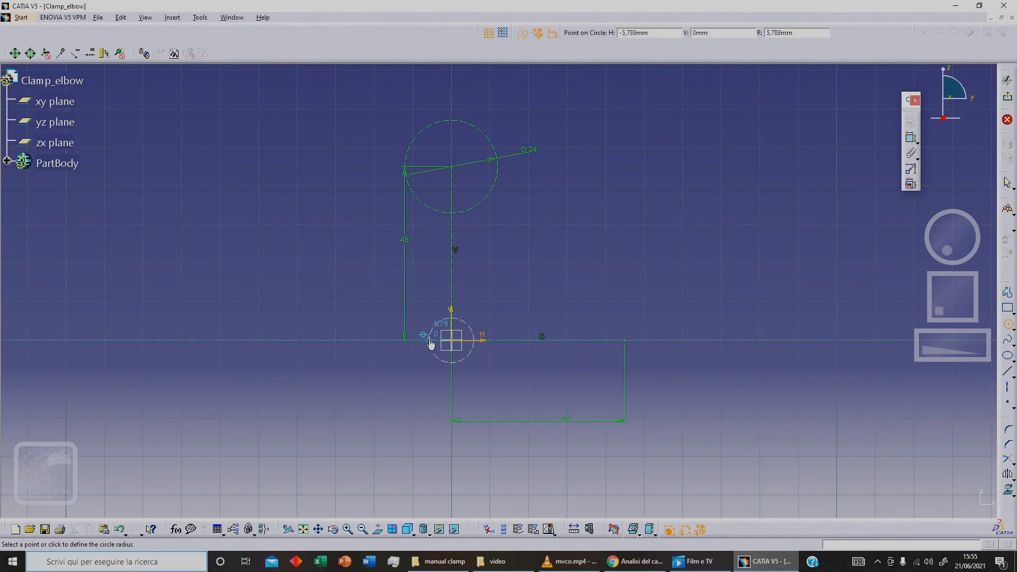
left_click(430, 343)
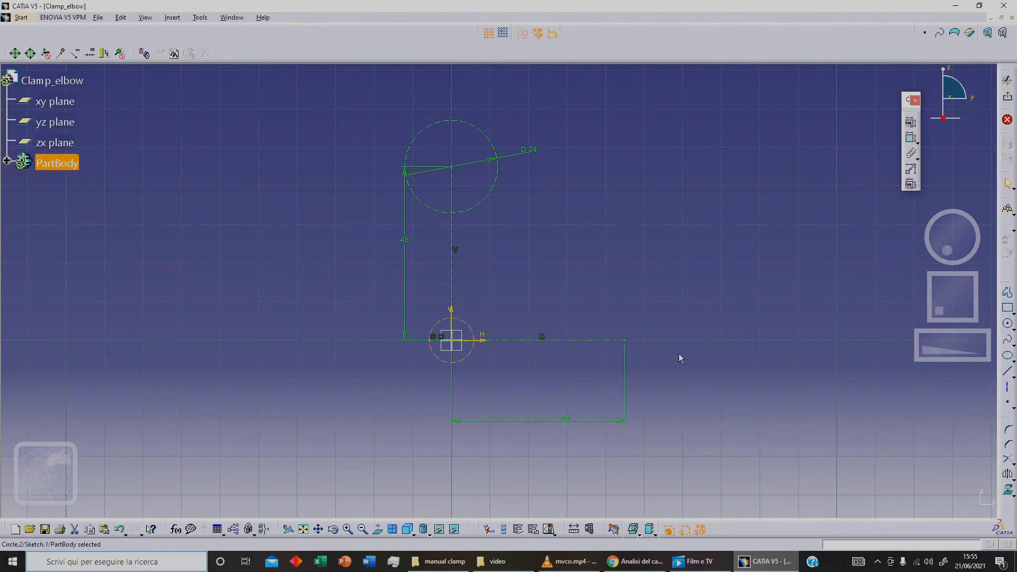
left_click(910, 138)
double_click(510, 278)
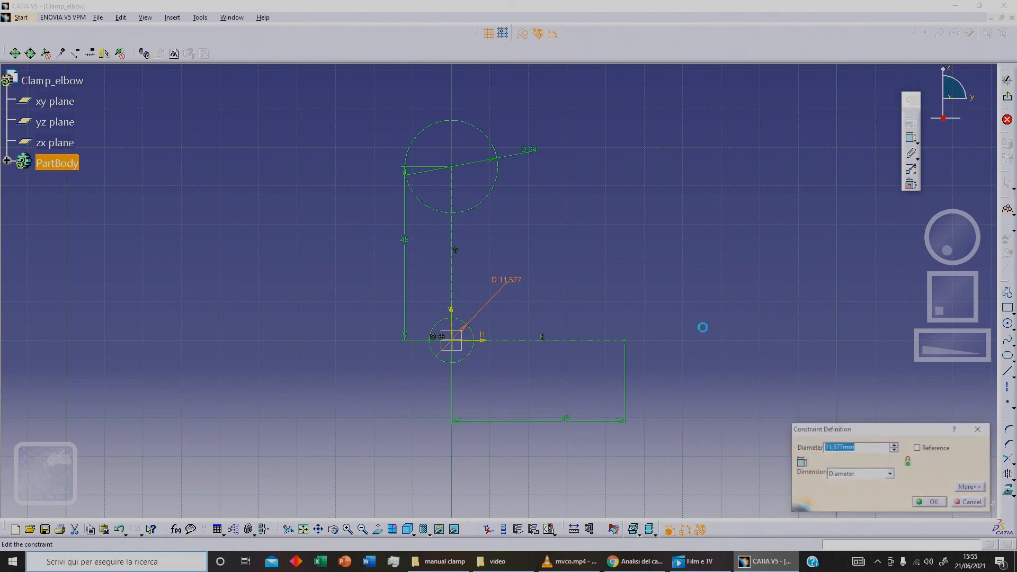
type("16")
key("Return")
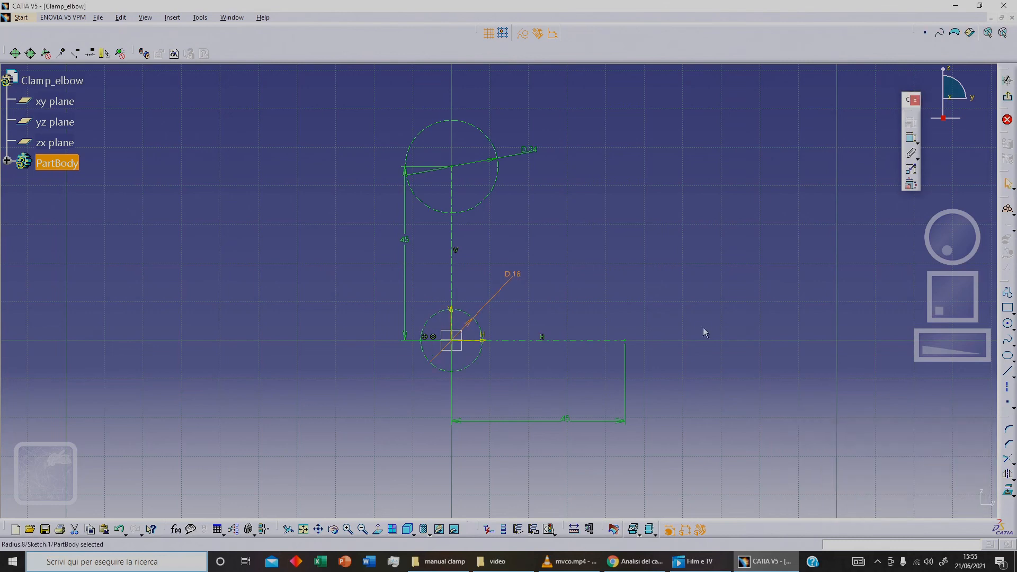
Step: Draw a construction circle centred on the free end of the horizontal line and set its diameter to 16 mm
left_click(1008, 324)
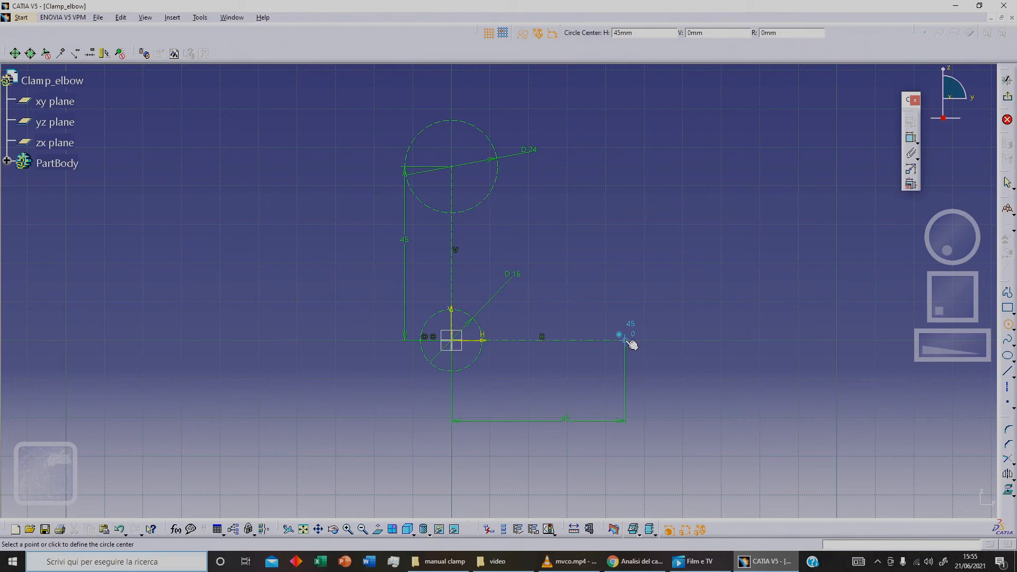
left_click(625, 340)
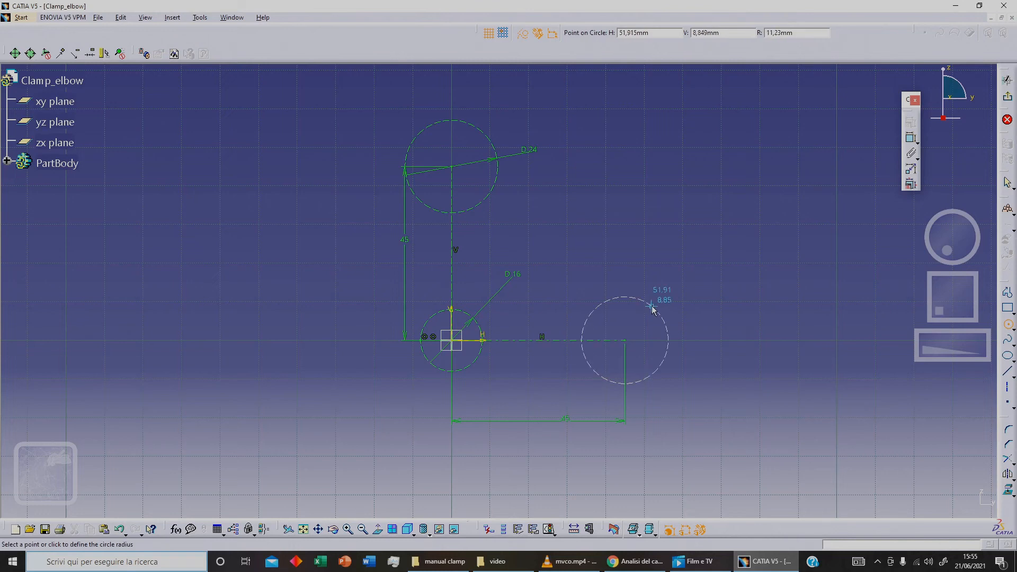
left_click(652, 307)
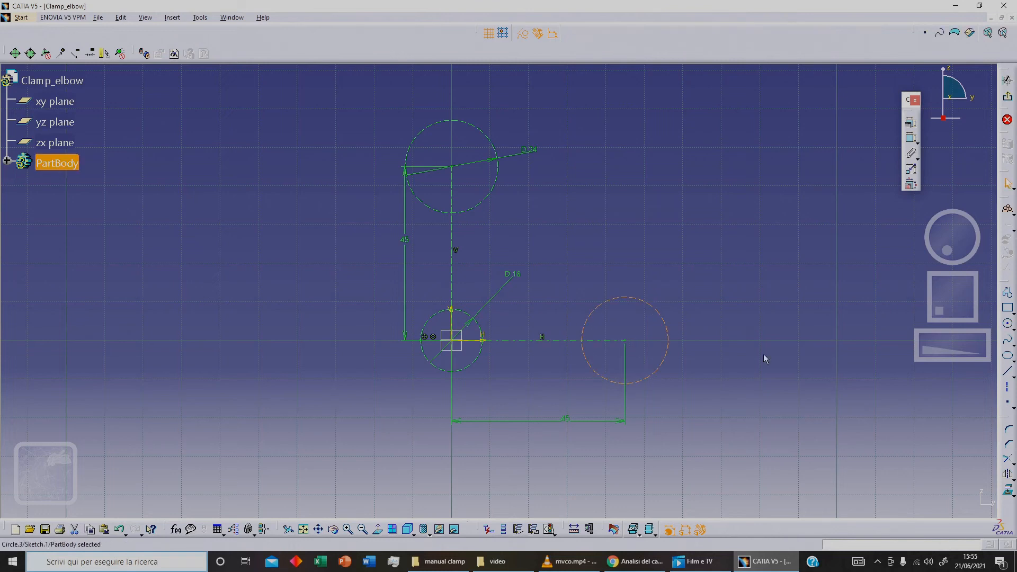
left_click(911, 138)
left_click(657, 312)
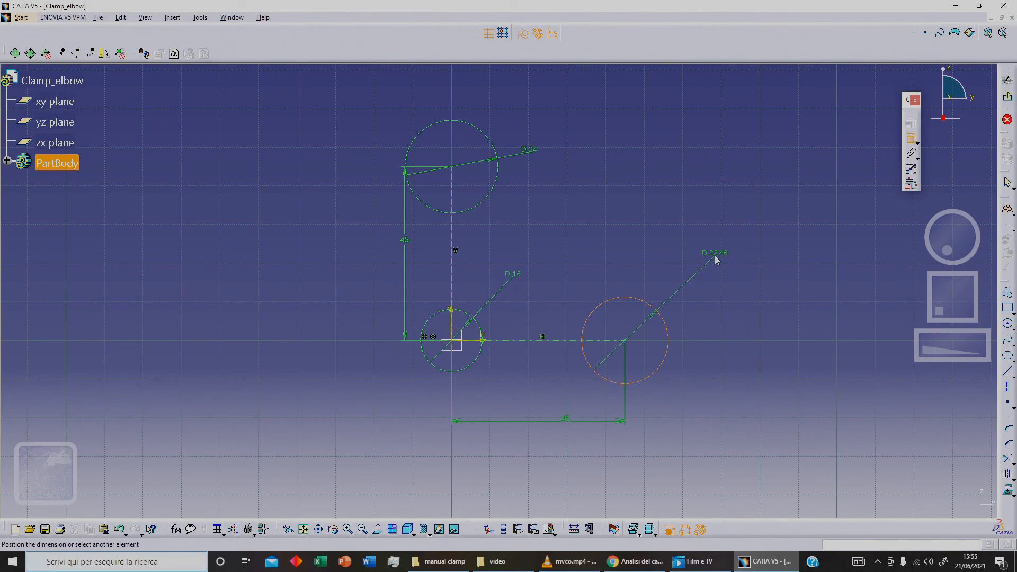
left_click(711, 273)
double_click(711, 273)
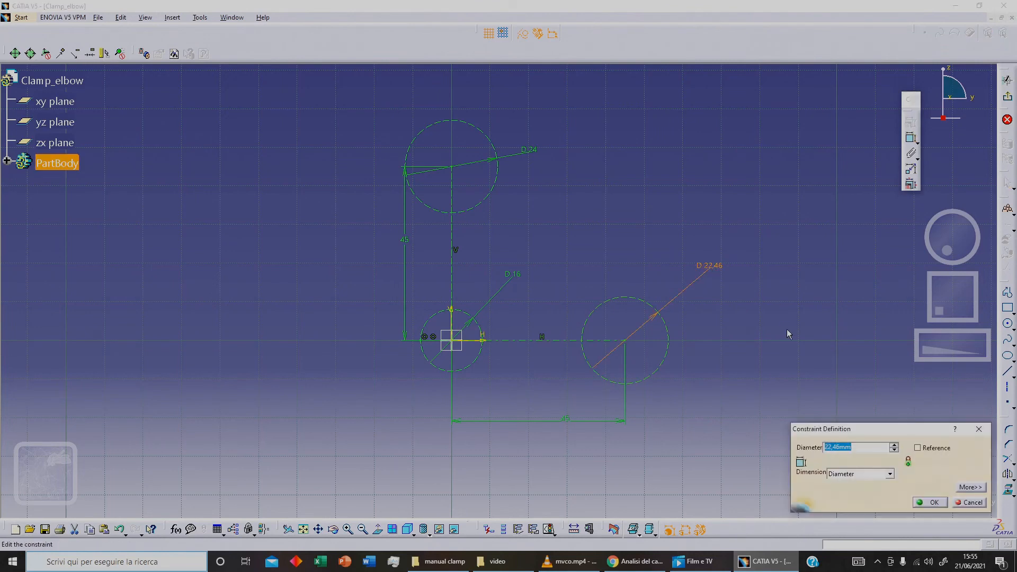
type("16")
key("Return")
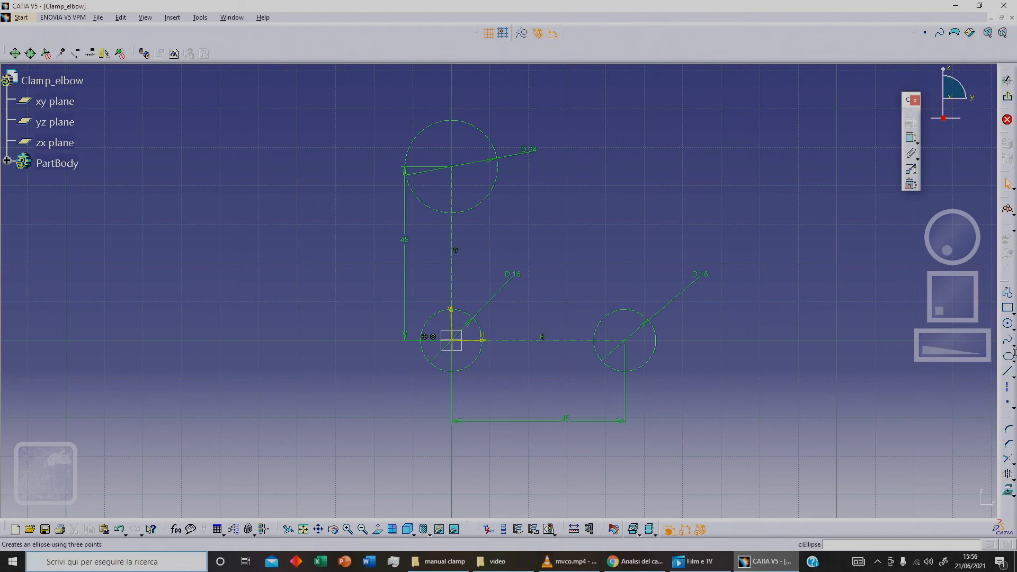
Step: Draw a bi-tangent line joining the outer left sides of the 24 mm circle and the 16 mm circle at the origin
left_click(1014, 376)
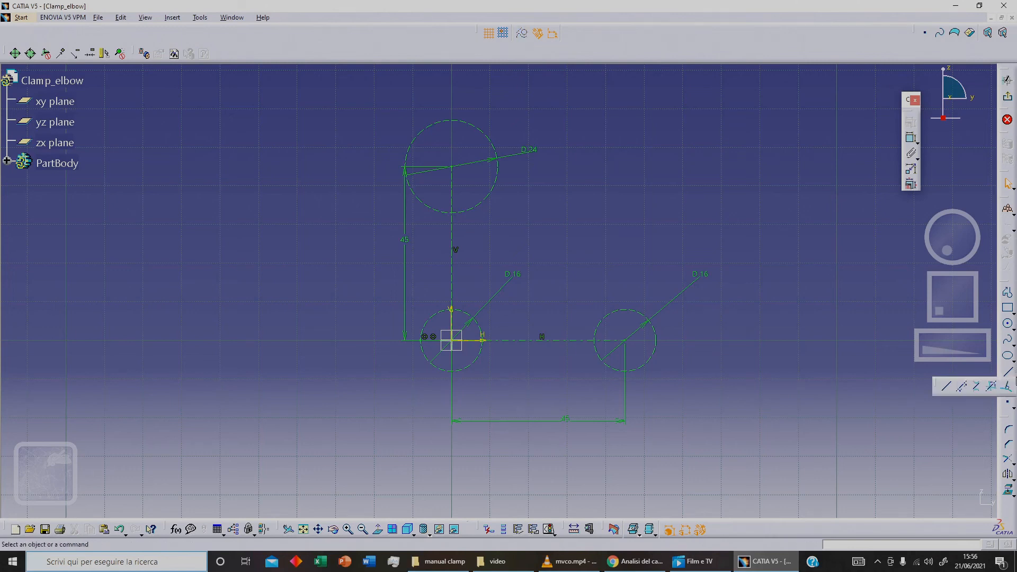
left_click(977, 387)
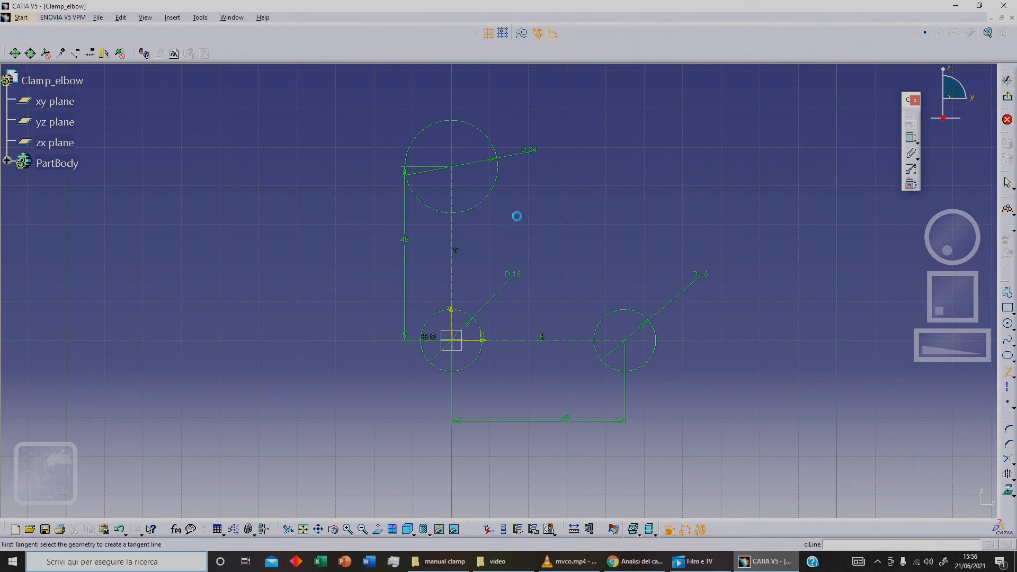
left_click(417, 143)
left_click(429, 322)
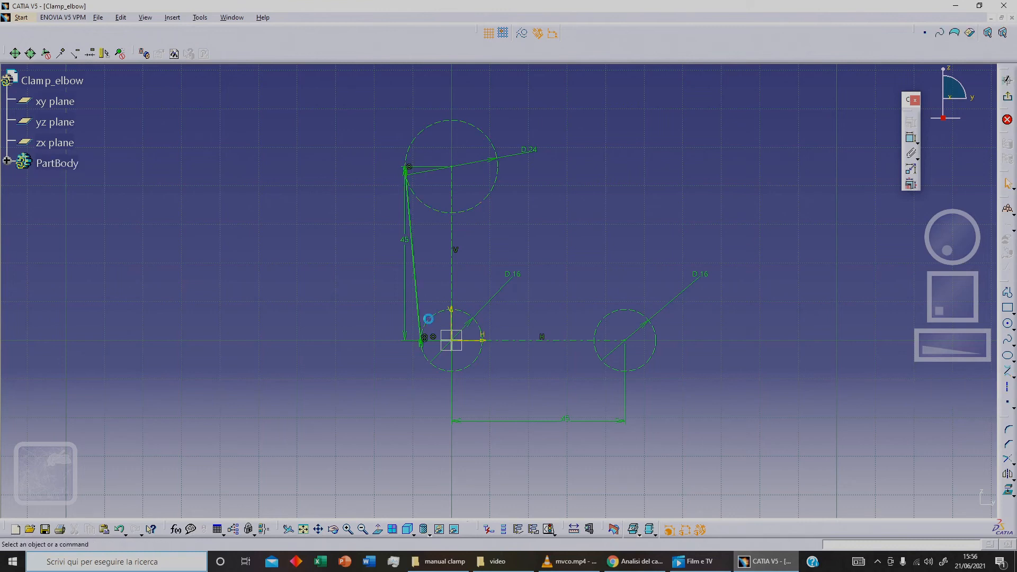
Step: Draw a bi-tangent line joining the right sides of the 24 mm circle and the 16 mm circle at the origin
left_click(1008, 372)
left_click(497, 176)
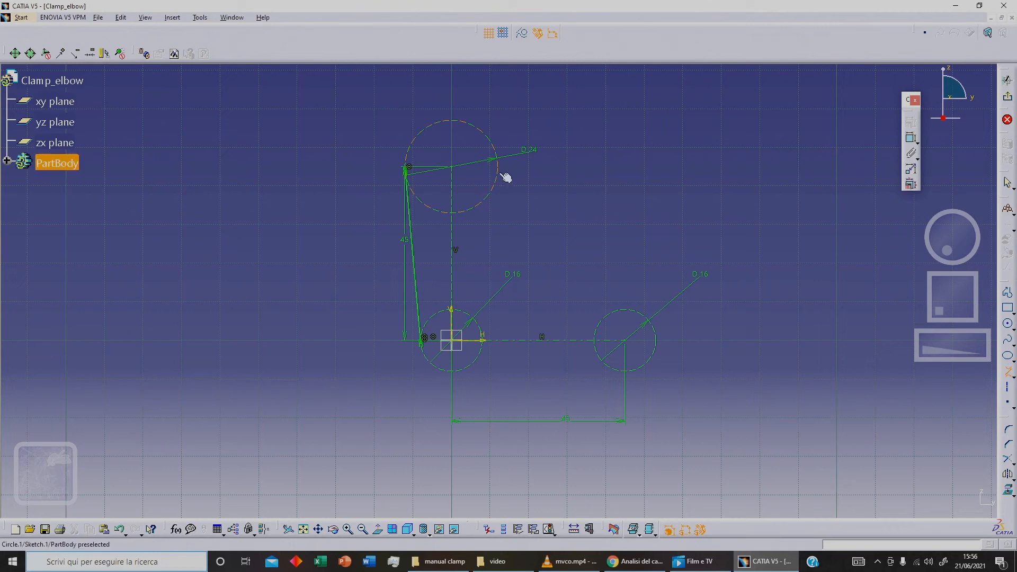
left_click(480, 351)
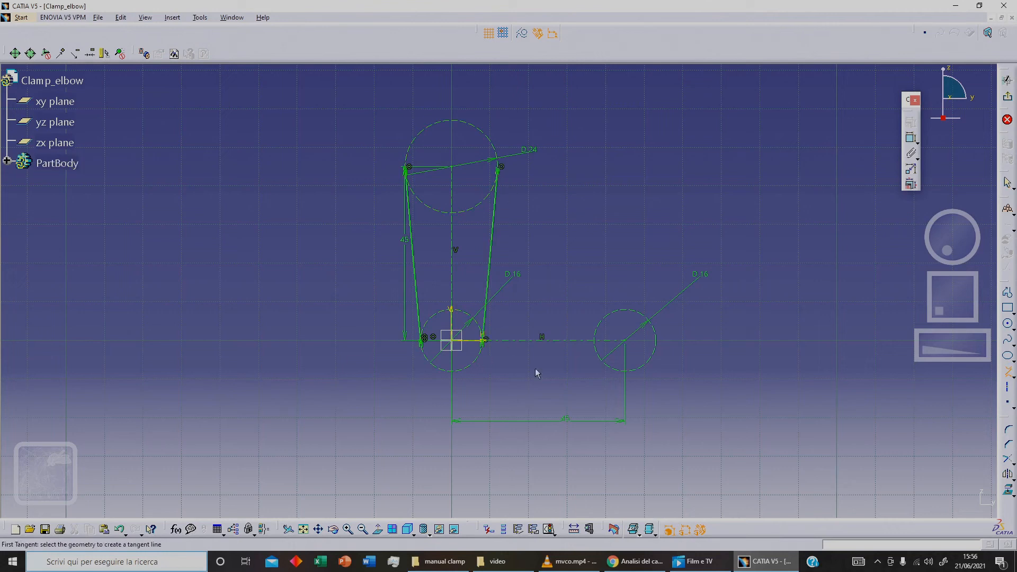
Step: Draw two horizontal bi-tangent lines joining the tops and the bottoms of the two 16 mm circles
left_click(468, 315)
left_click(632, 311)
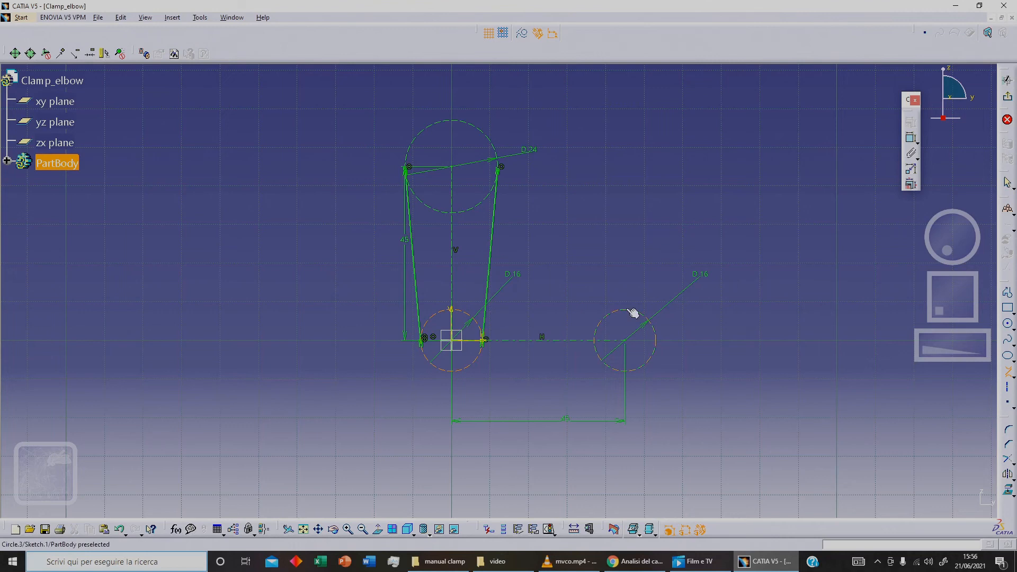
left_click(625, 372)
left_click(460, 370)
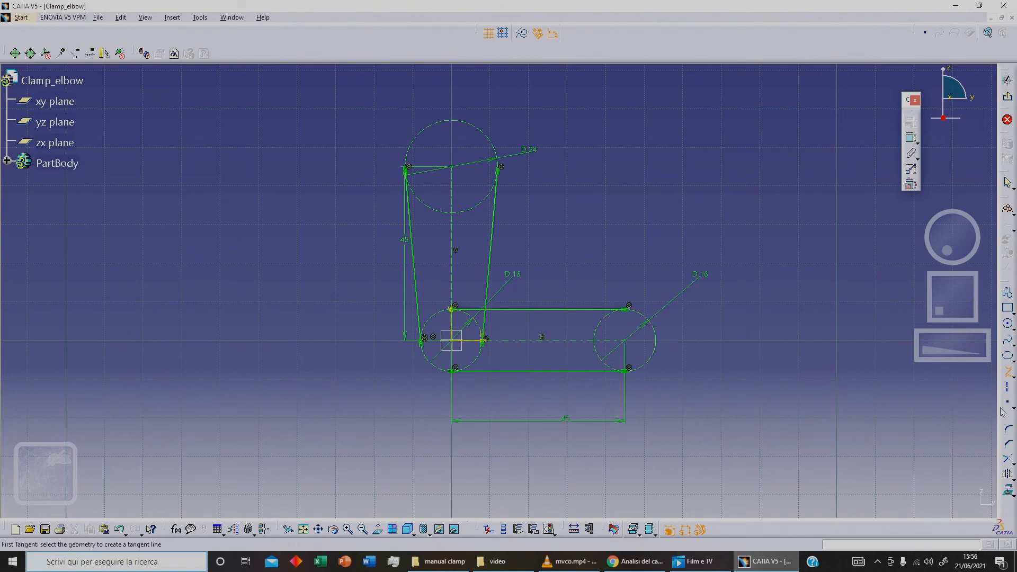
Step: Quick Trim the upper horizontal and right slanted tangent lines where they cross, leaving a sharp inner corner
left_click(1010, 461)
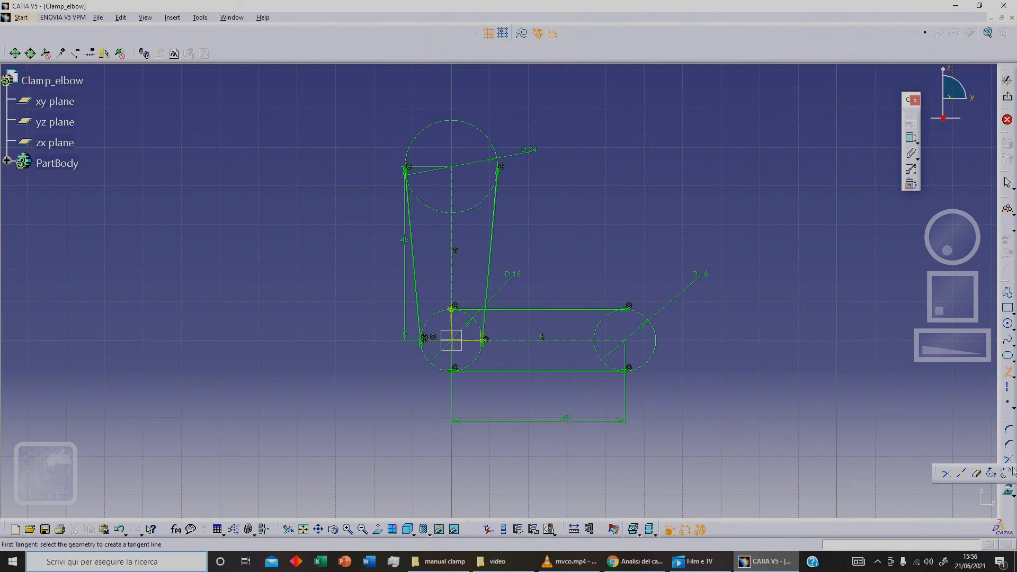
left_click(979, 476)
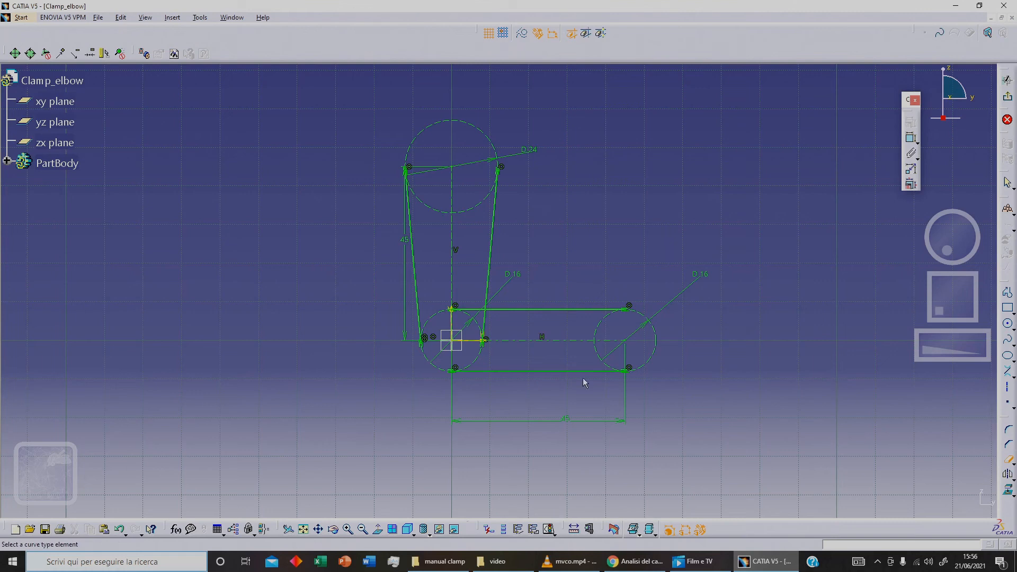
left_click(478, 310)
left_click(1009, 461)
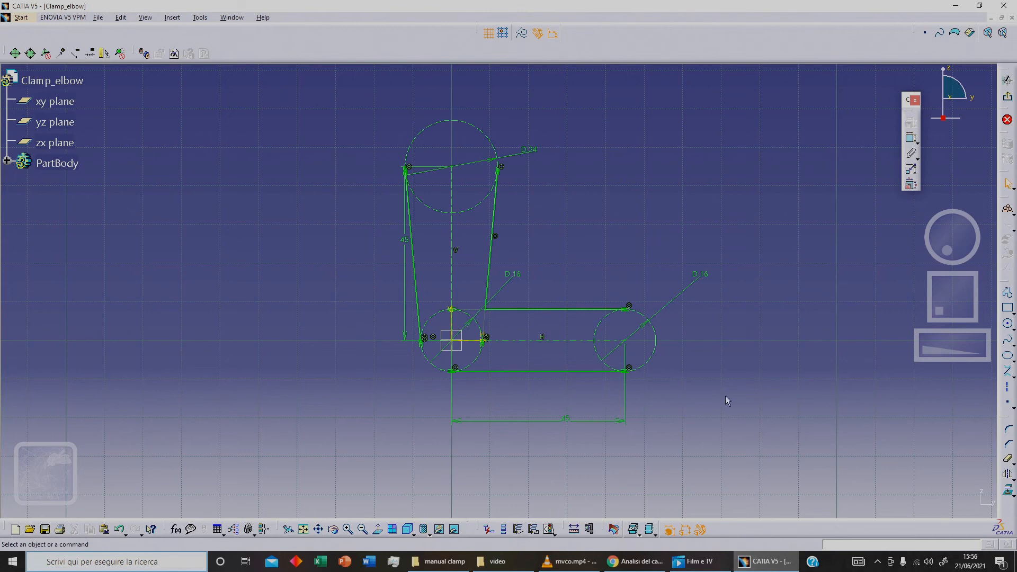
Step: Quick Trim the leftover stub of the right slanted line beside the circle at the origin
middle_click_drag(415, 423, 418, 299, "ctrl")
middle_click_drag(455, 403, 553, 231)
middle_click_drag(580, 366, 585, 330, "ctrl")
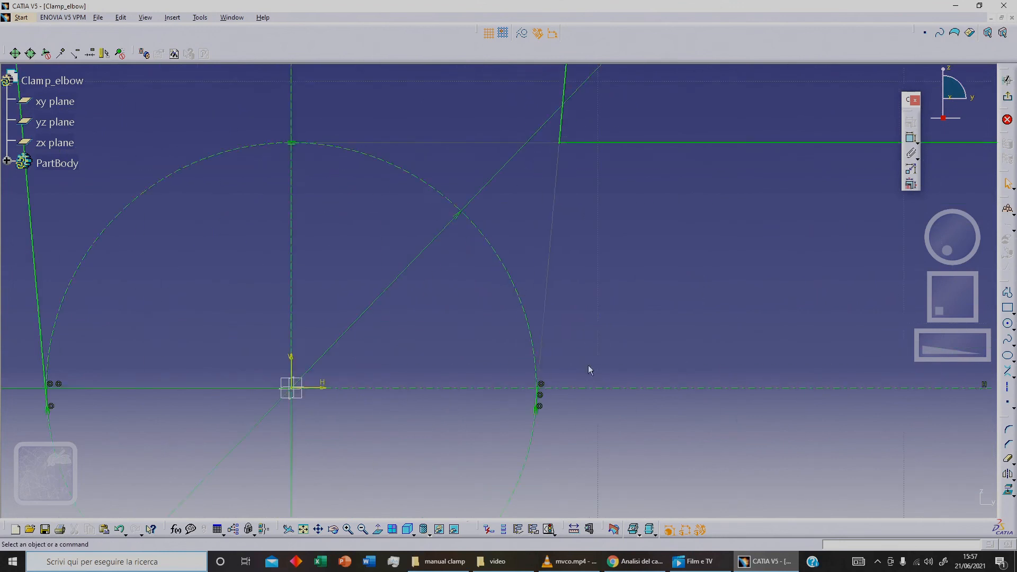
middle_click_drag(566, 403, 570, 335)
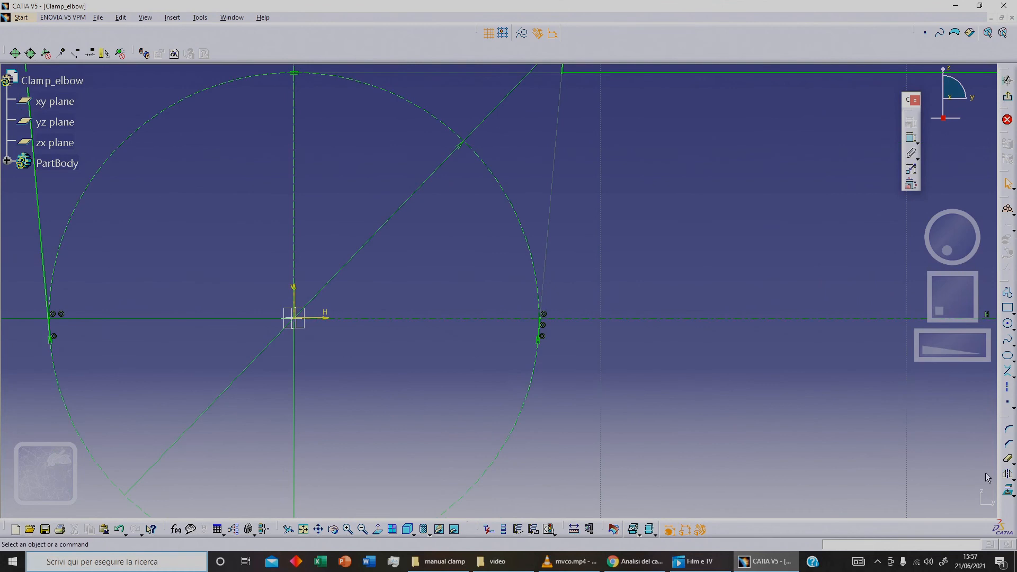
left_click(1007, 458)
middle_click_drag(591, 362, 616, 310, "ctrl")
left_click(592, 359)
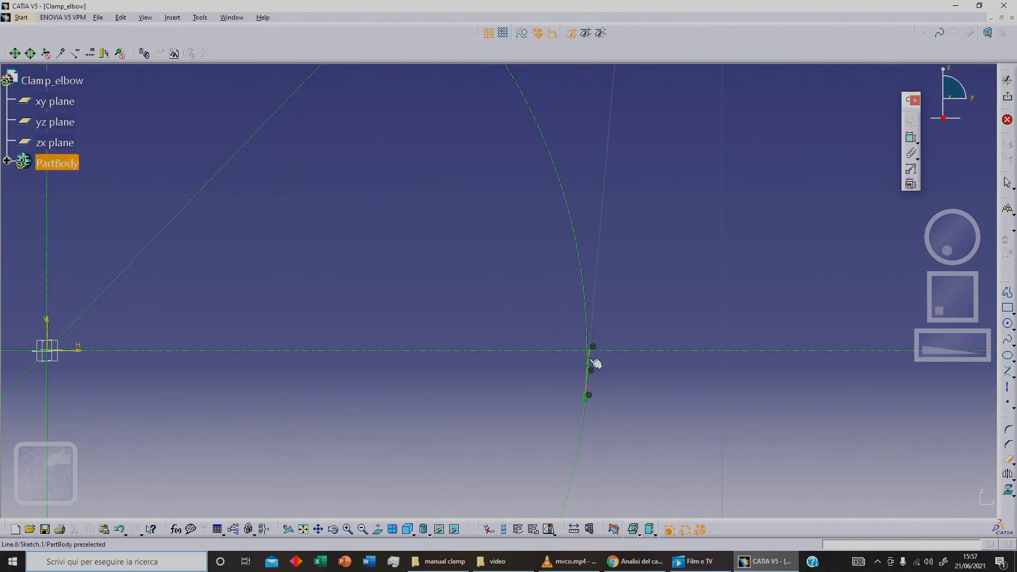
middle_click_drag(482, 348, 500, 457, "ctrl")
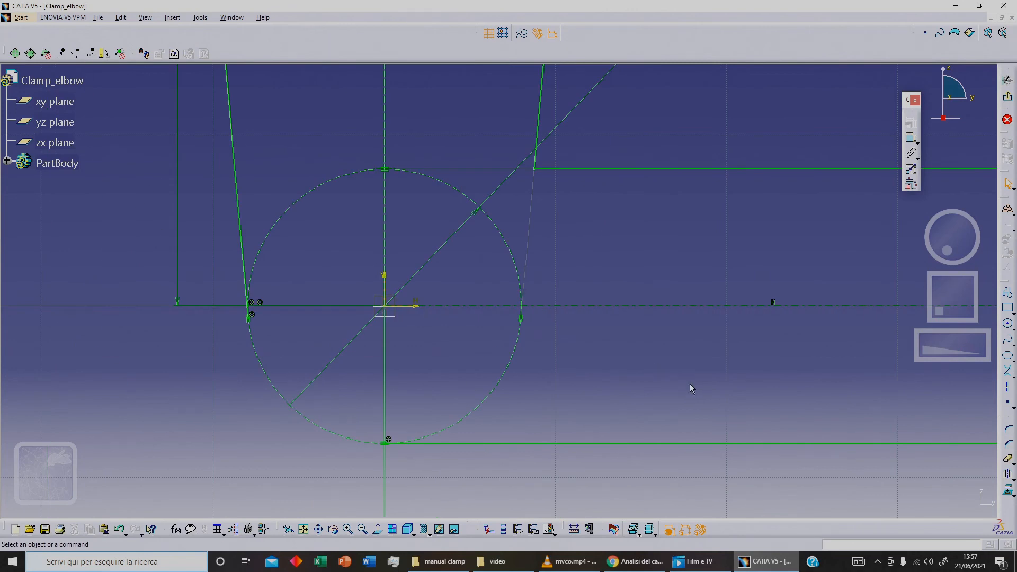
Step: Draw an 8 mm radius arc centred on the origin, from the left slanted line's lower end to the lower horizontal line's start
left_click(1007, 341)
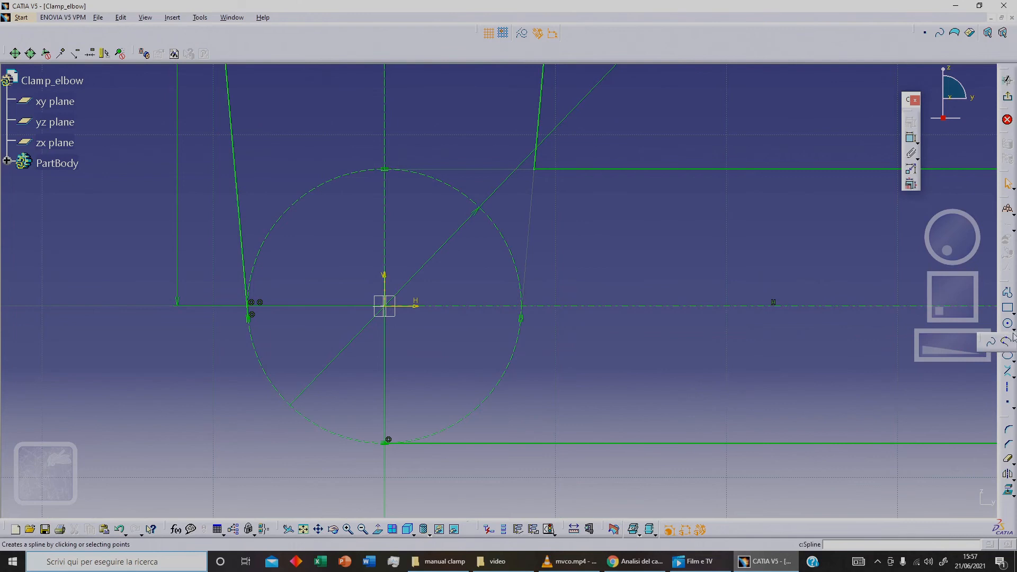
left_click(1005, 339)
left_click(1005, 336)
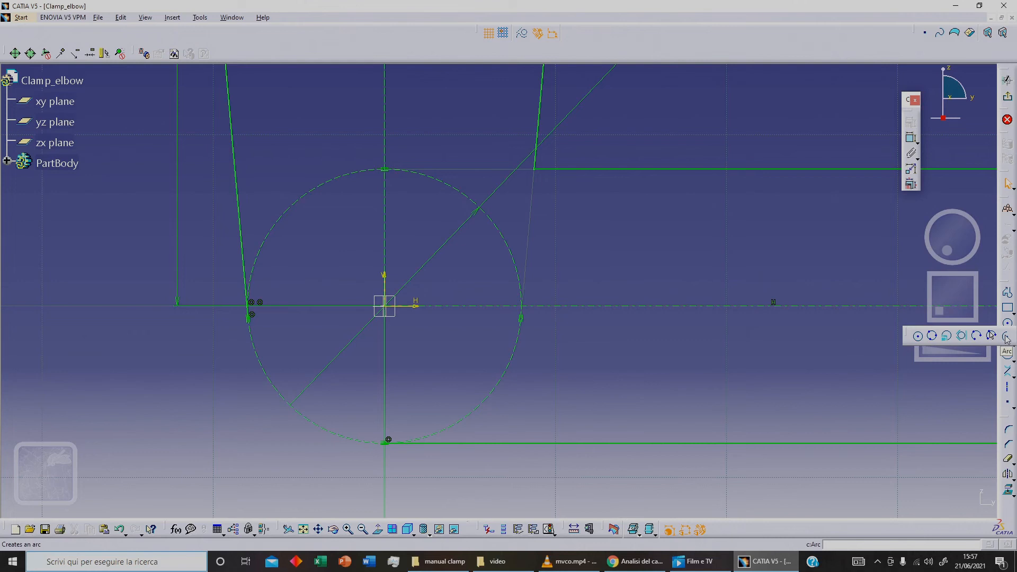
left_click(1006, 337)
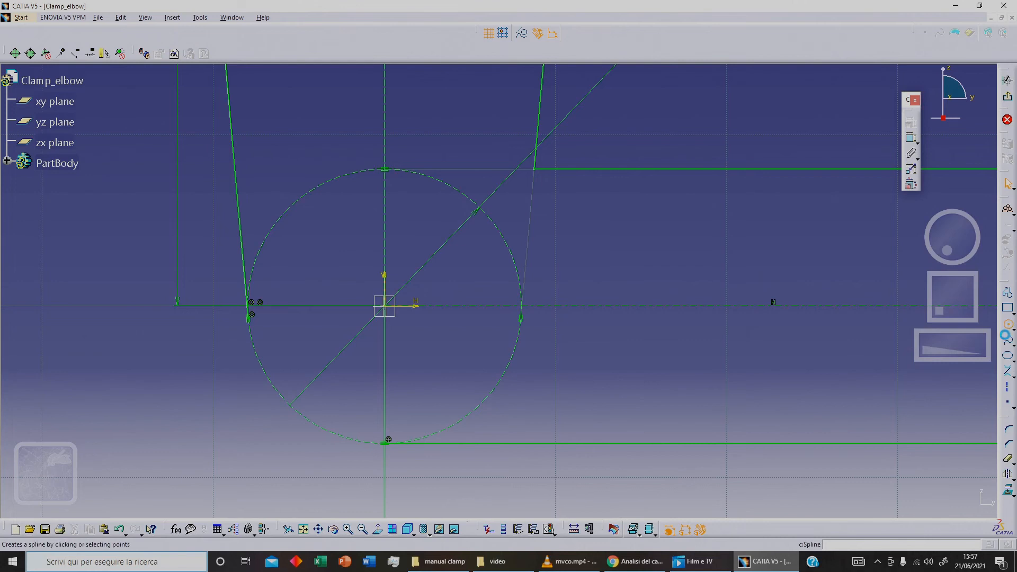
left_click(389, 306)
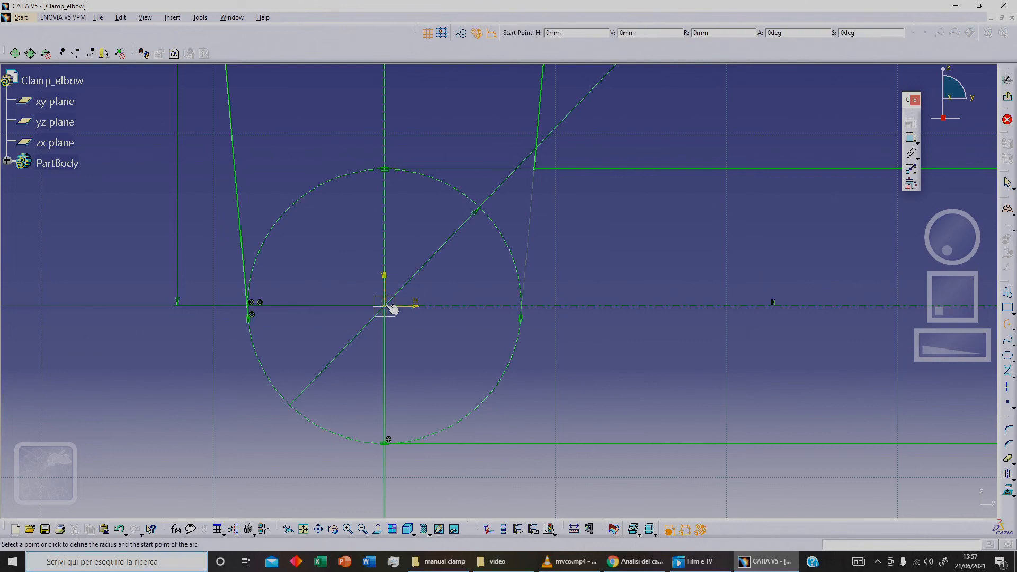
left_click(249, 317)
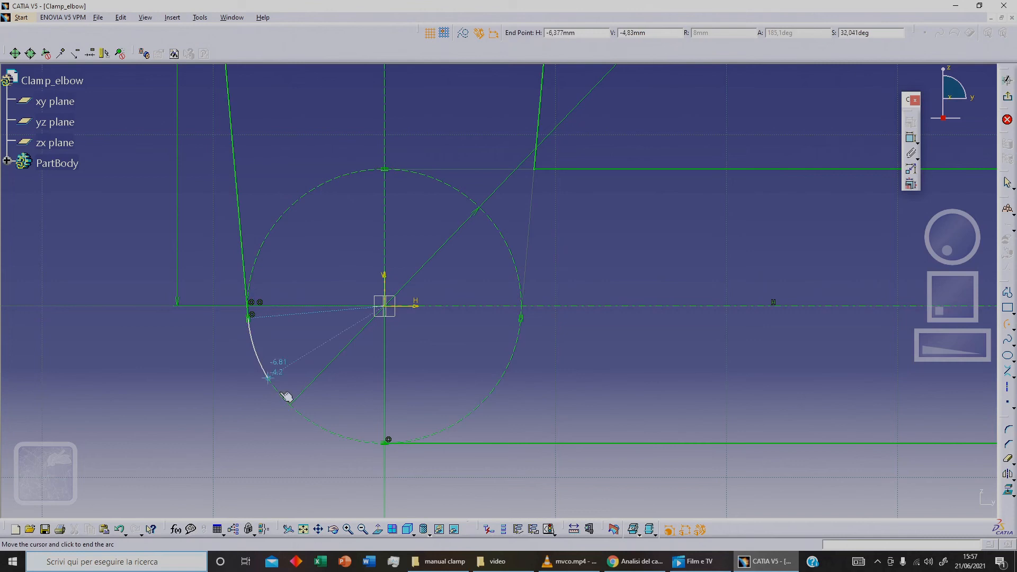
left_click(386, 442)
Step: Draw an 8 mm radius arc centred on the horizontal arm's free end, joining the ends of the upper and lower tangent lines
mouse_move(679, 356)
middle_mouse_down()
mouse_move(264, 363)
mouse_move(213, 382)
middle_mouse_up()
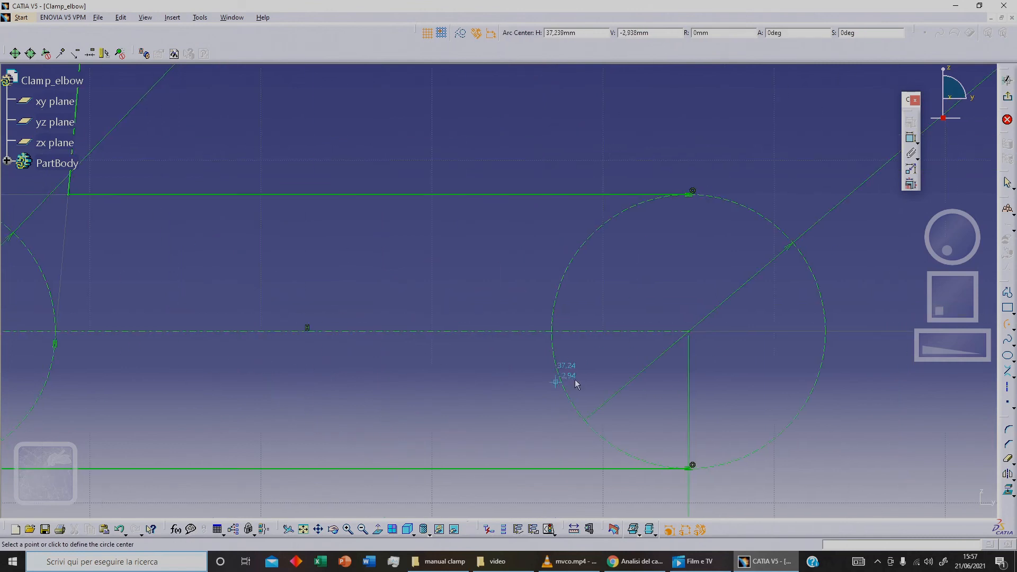
left_click(688, 332)
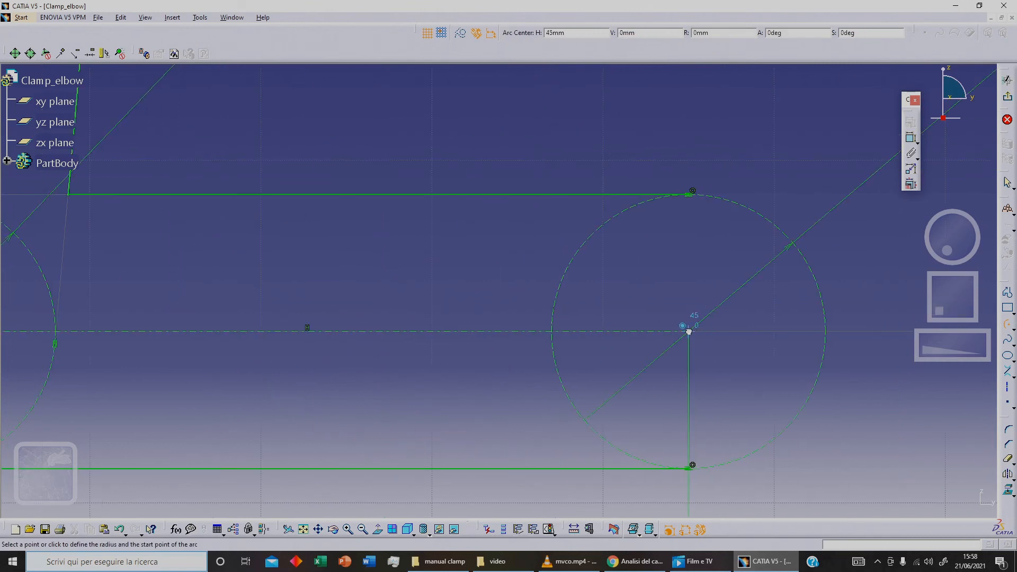
left_click(694, 193)
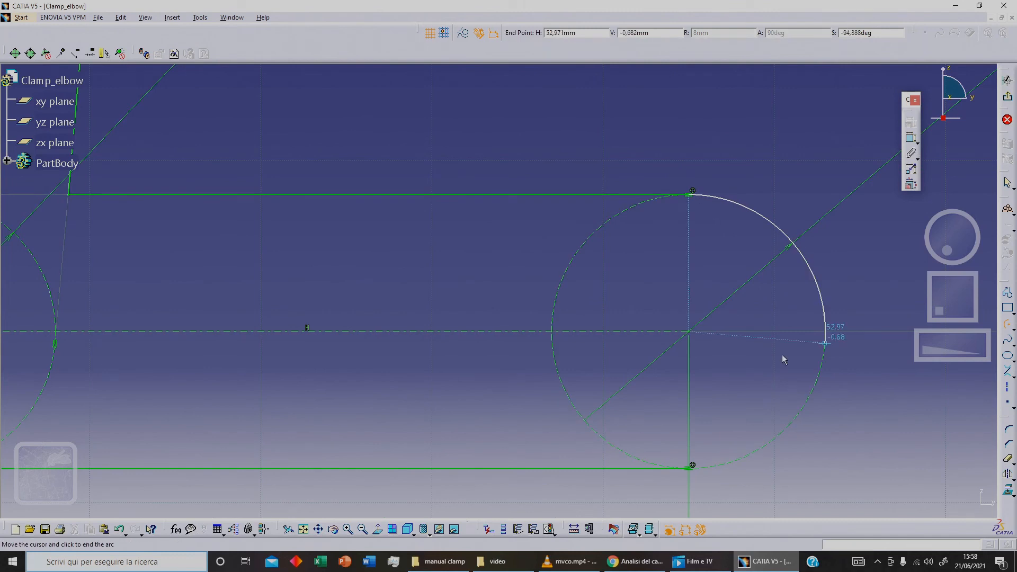
left_click(693, 468)
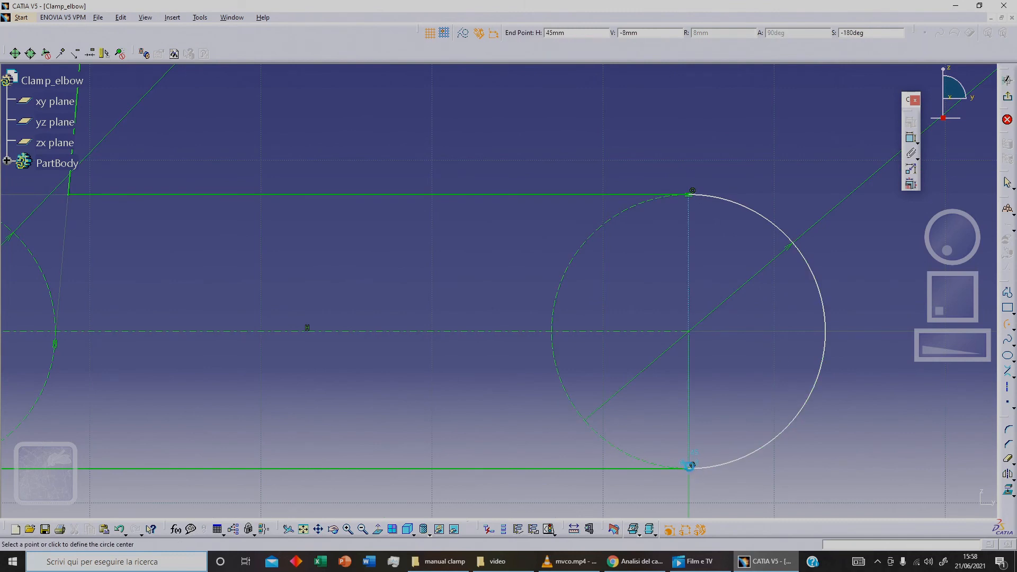
Step: Close the profile with a 12 mm radius arc centred on the 24 mm circle, joining the upper ends of both slanted lines
mouse_move(351, 253)
middle_mouse_down()
mouse_move(408, 352)
mouse_move(408, 373)
middle_mouse_up()
middle_click_drag(372, 225, 411, 362)
mouse_move(410, 362)
middle_mouse_down()
mouse_move(384, 245)
mouse_move(674, 408)
mouse_move(727, 466)
middle_mouse_up()
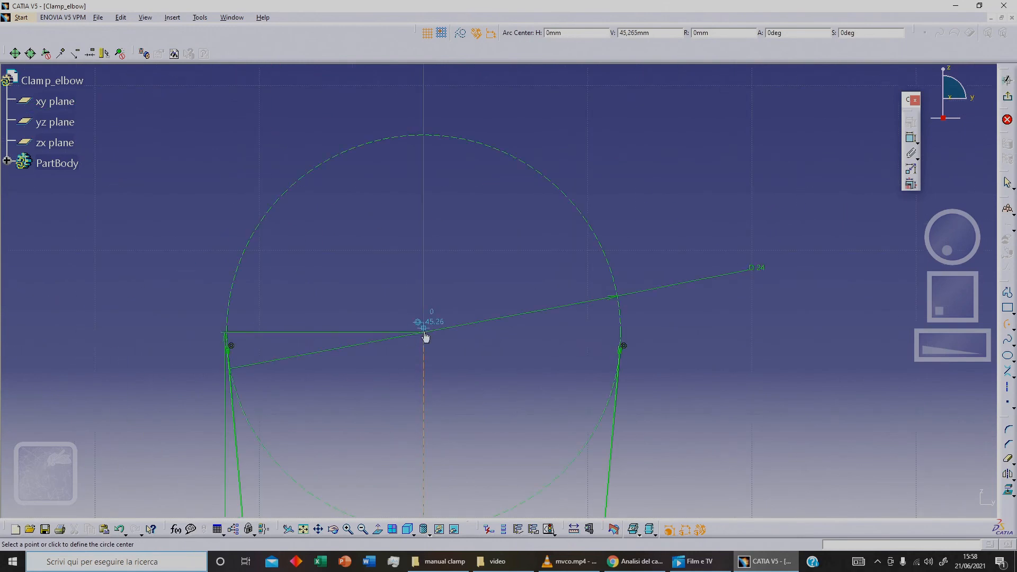
left_click(423, 333)
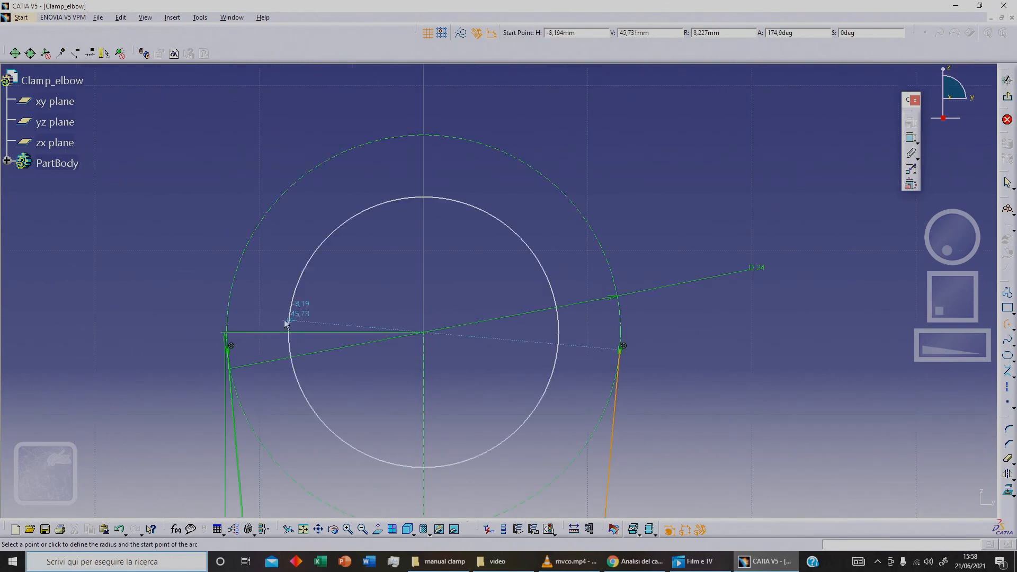
left_click(232, 347)
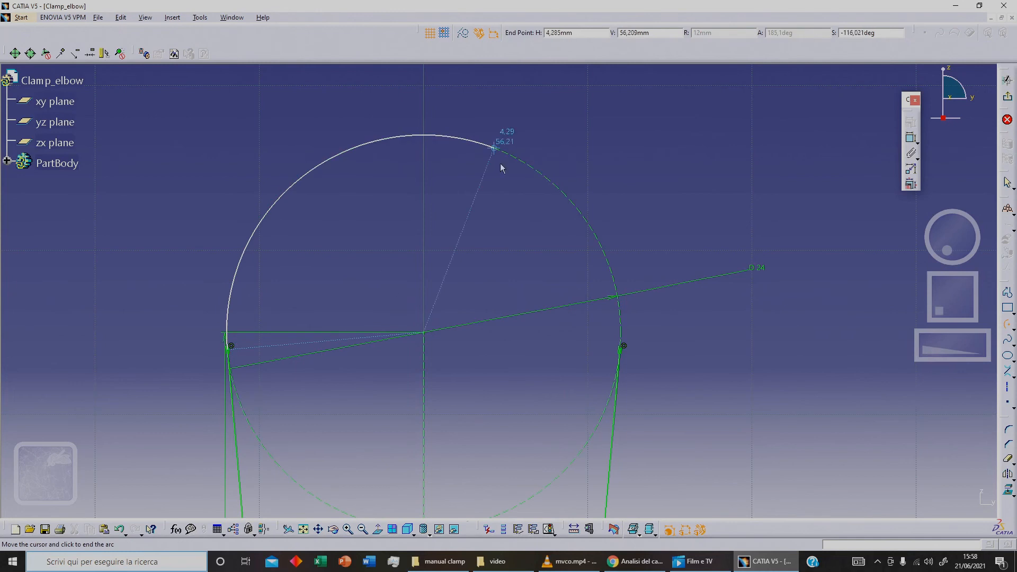
left_click(624, 350)
scroll(504, 381, "down", 5)
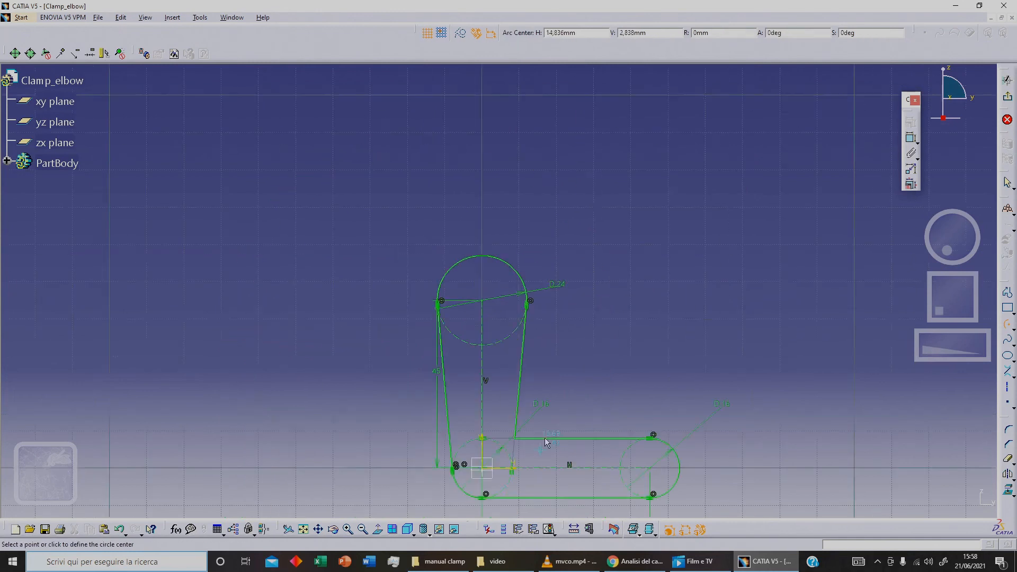
middle_click_drag(545, 439, 518, 309)
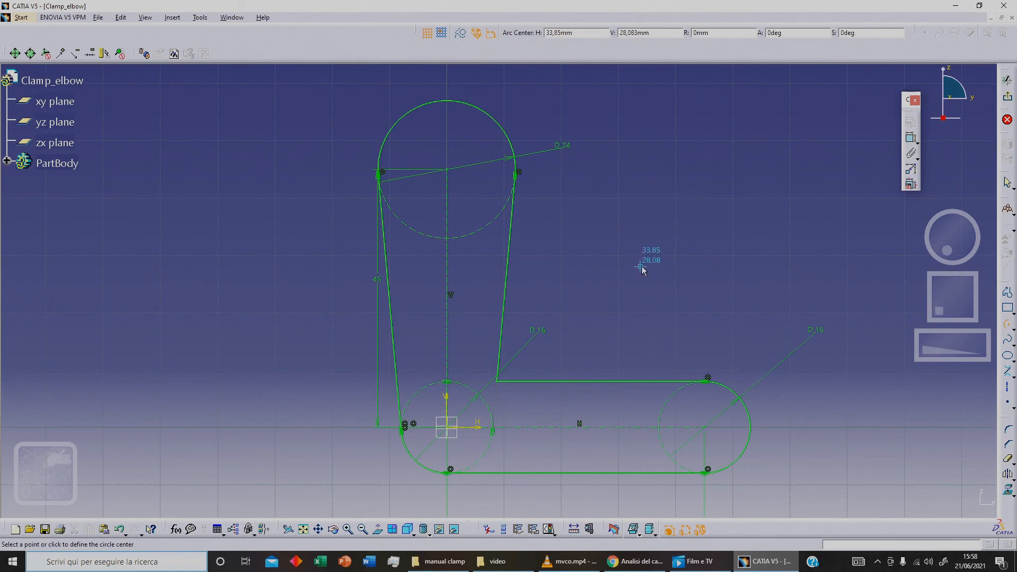
left_click(1007, 326)
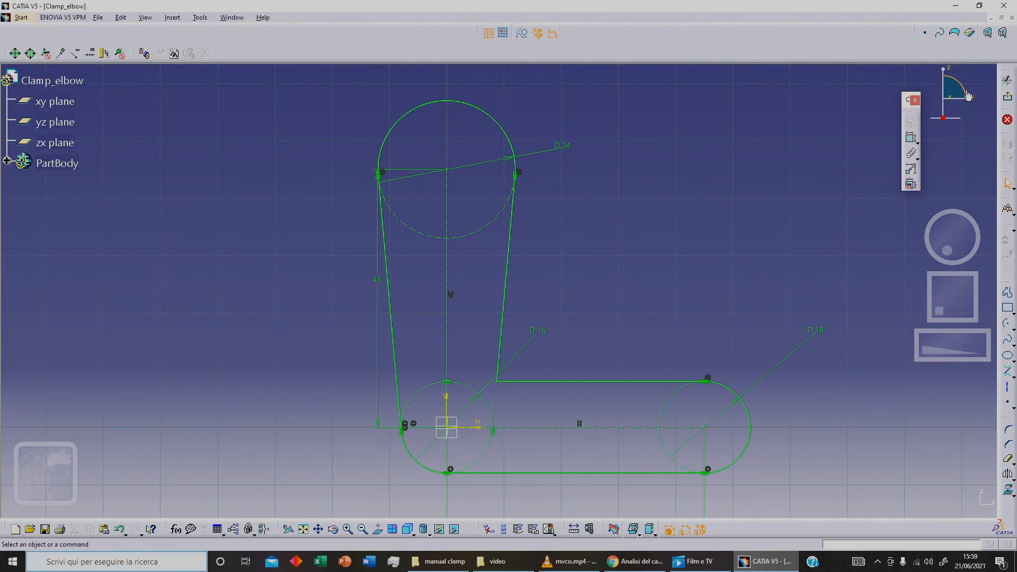
Step: Exit the sketch and pad the L-shaped profile with a length of 20 mm and mirrored extent
left_click(1008, 98)
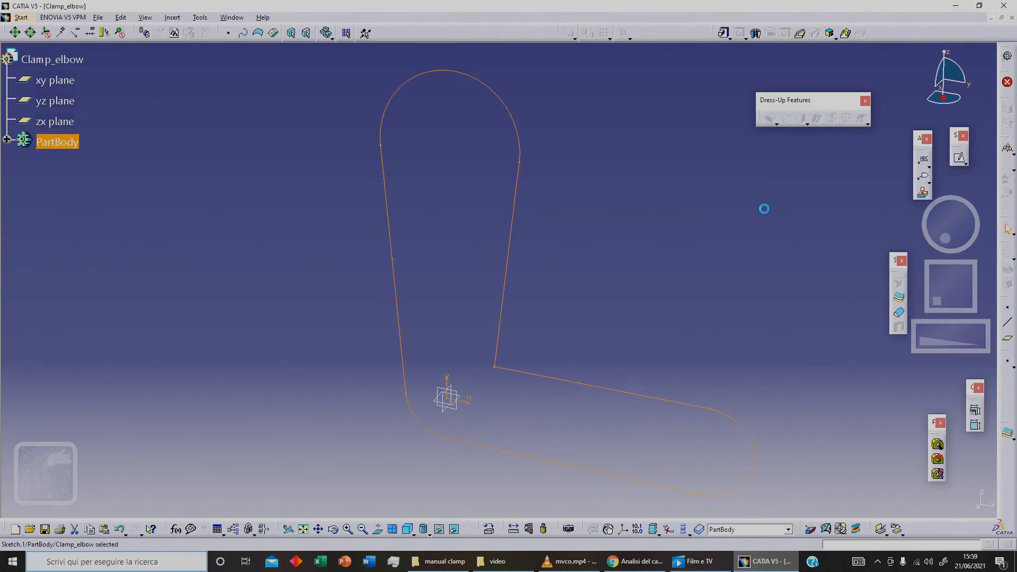
left_click(724, 33)
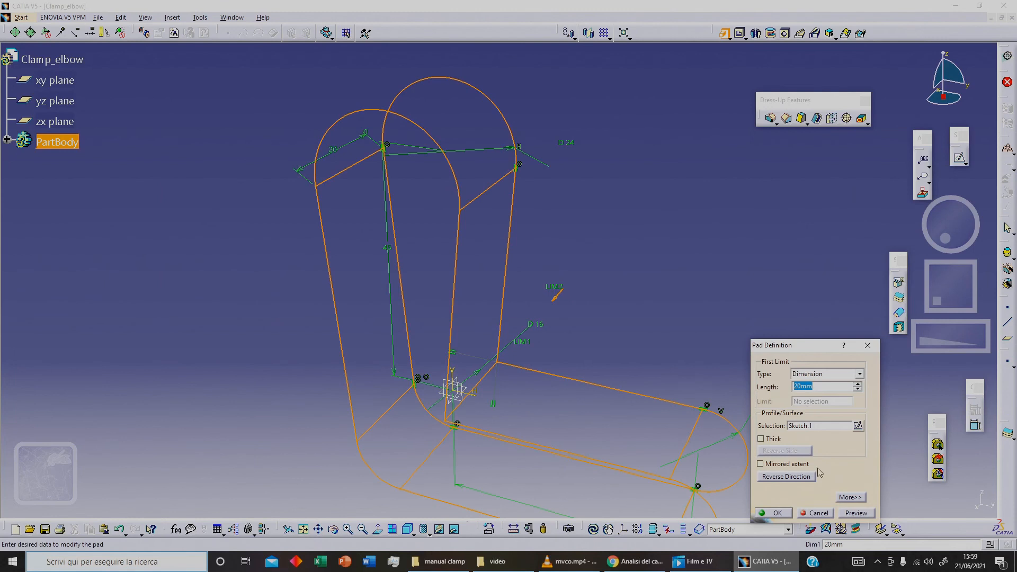
left_click(789, 464)
left_click(777, 512)
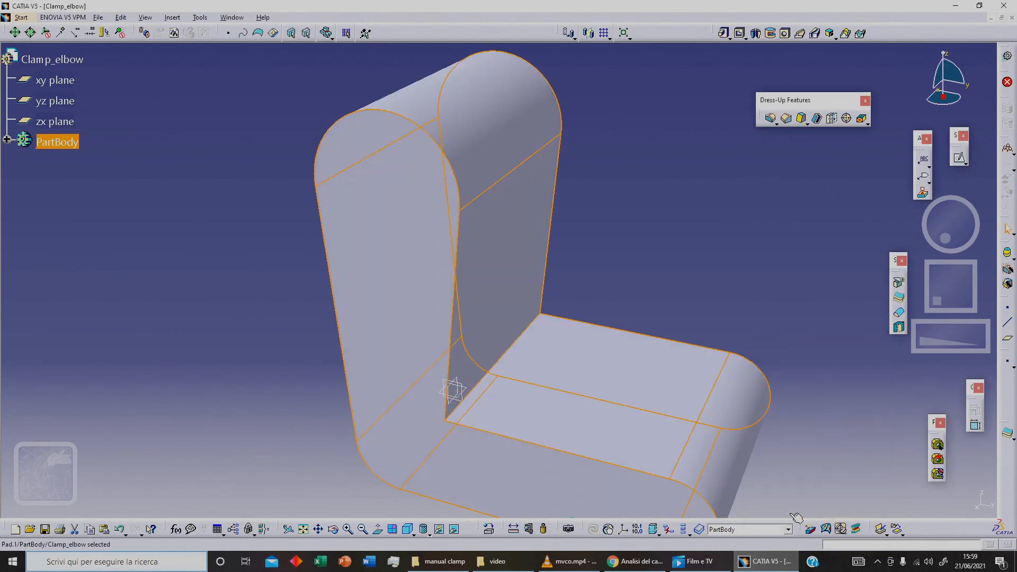
left_click(753, 301)
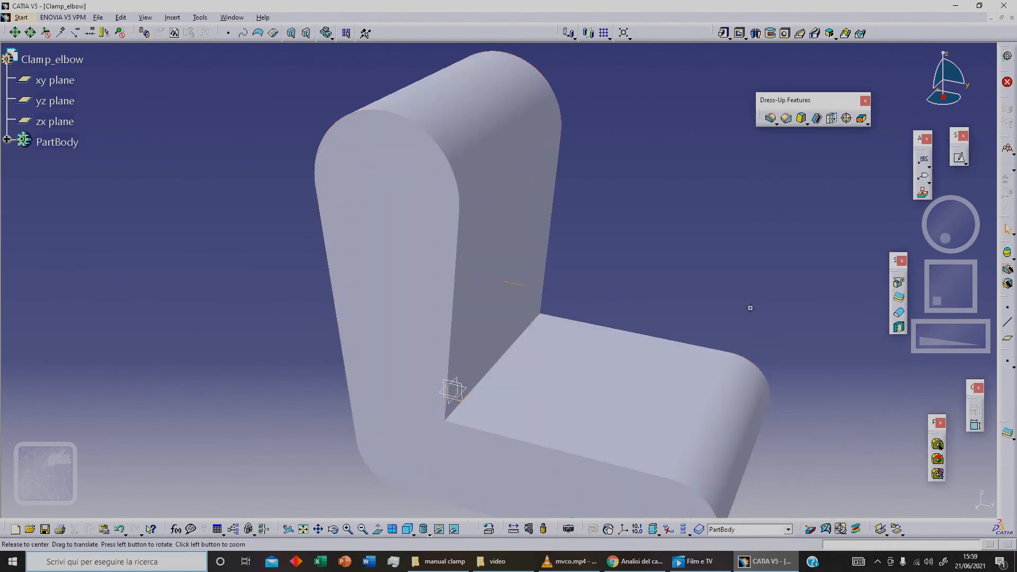
middle_click_drag(753, 301, 753, 326)
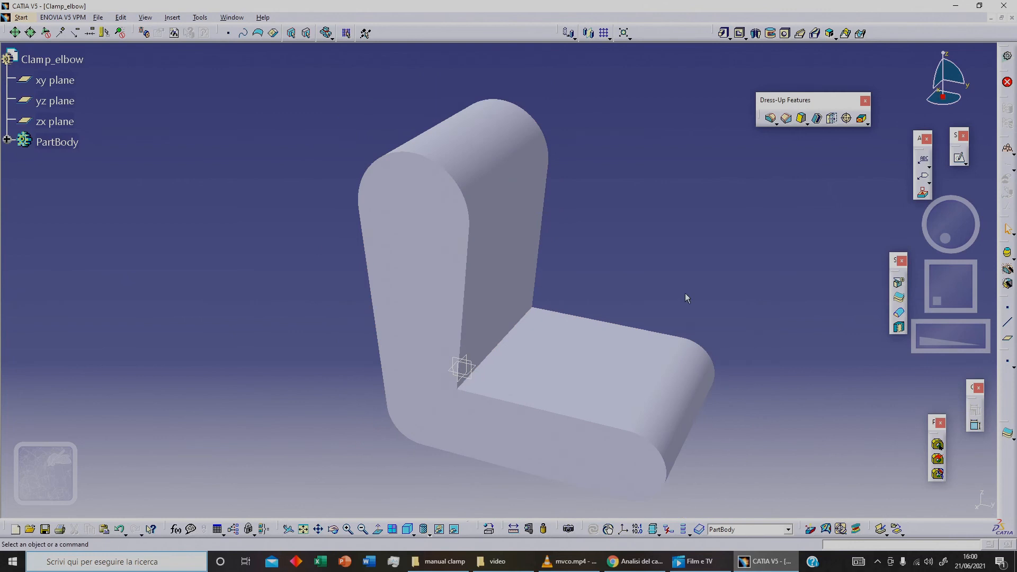
Step: Start a sketch on the xy plane and draw a vertical axis through the origin spanning beyond the body
left_click(477, 367)
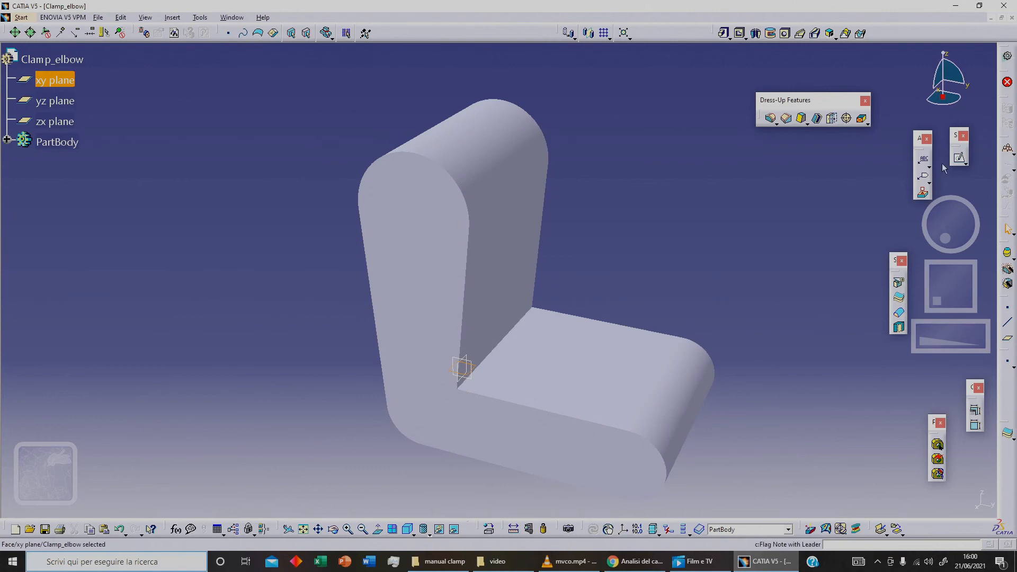
left_click(958, 158)
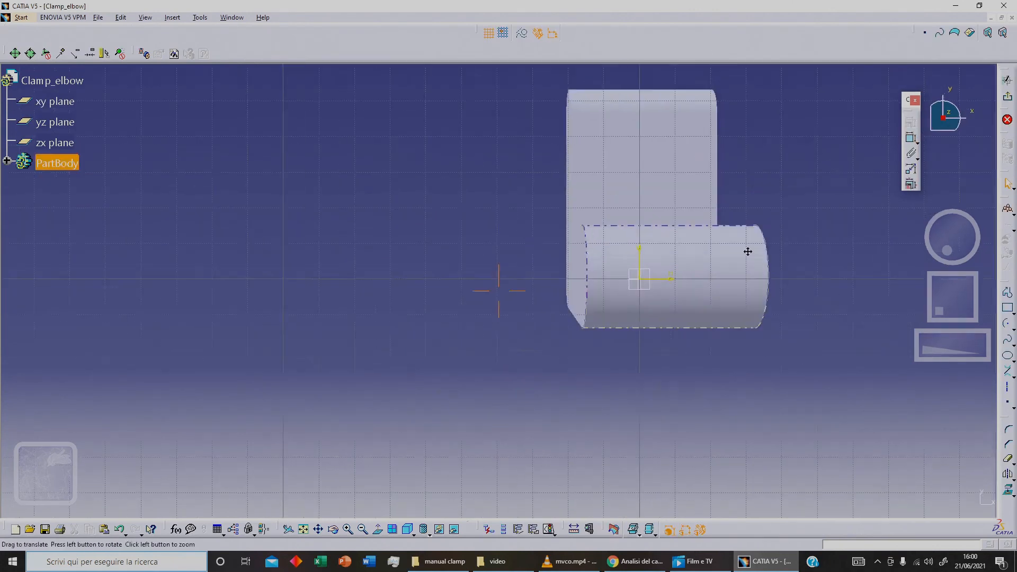
left_click(1007, 387)
left_click(522, 454)
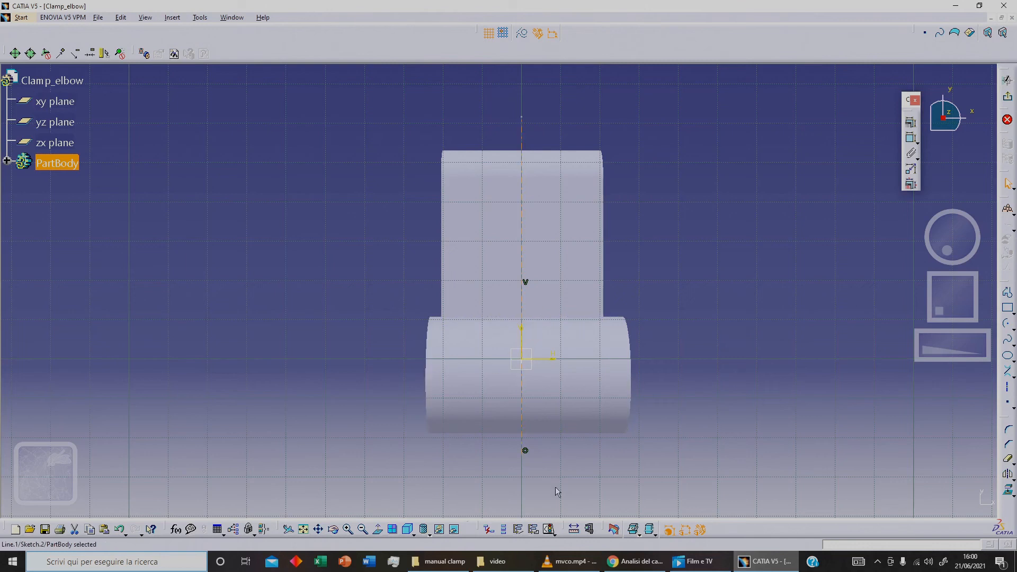
left_click(535, 358)
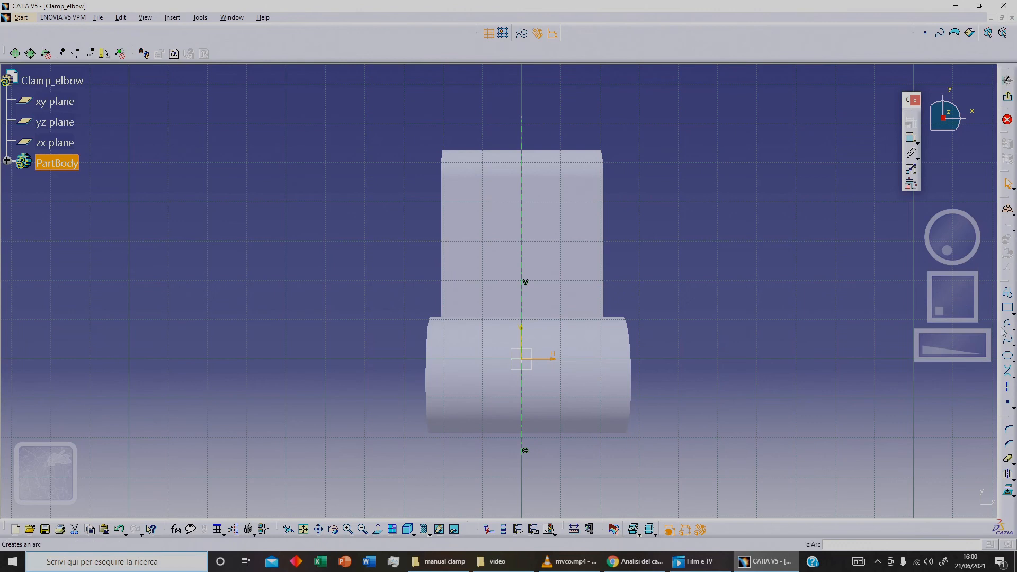
Step: Dimension the vertical axis's lower endpoint from the sketch's horizontal reference and set the distance to 12 mm
left_click(911, 139)
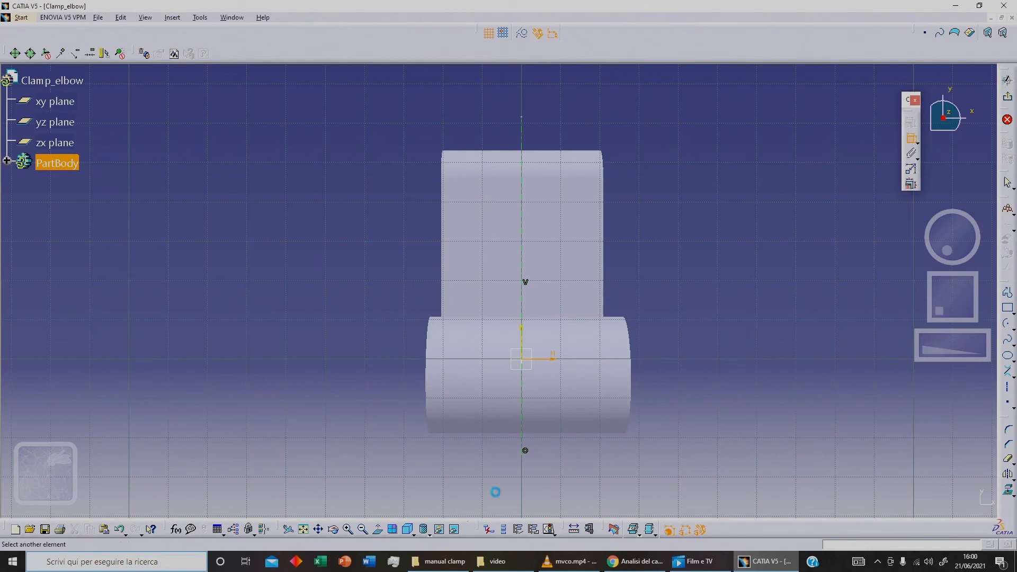
left_click(523, 453)
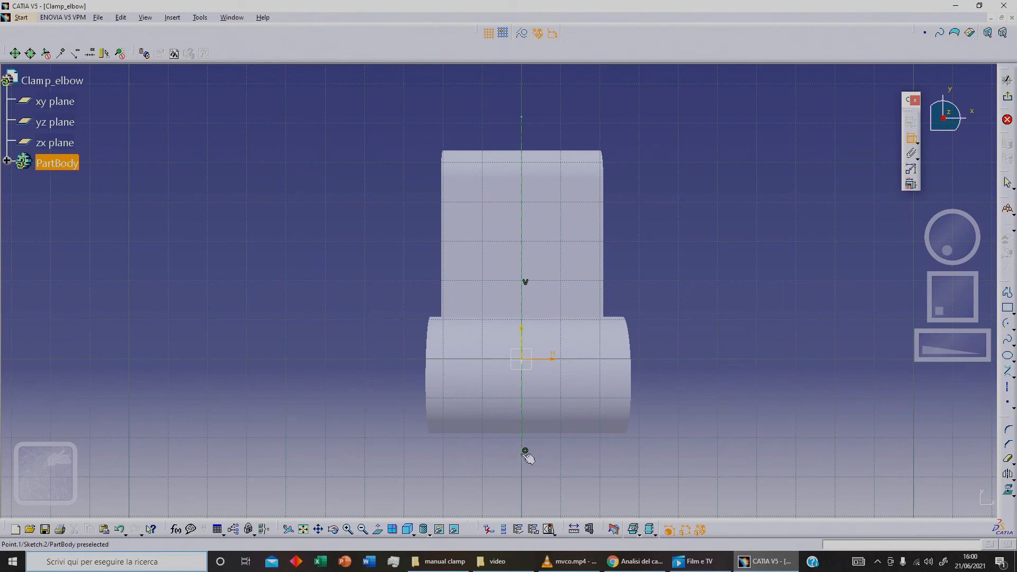
left_click(652, 394)
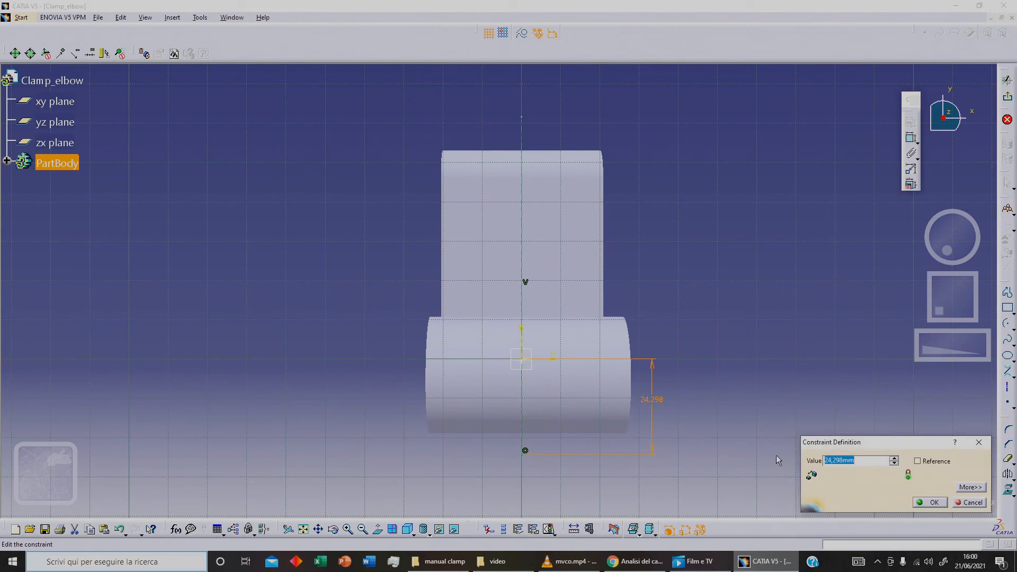
type("12")
key("Return")
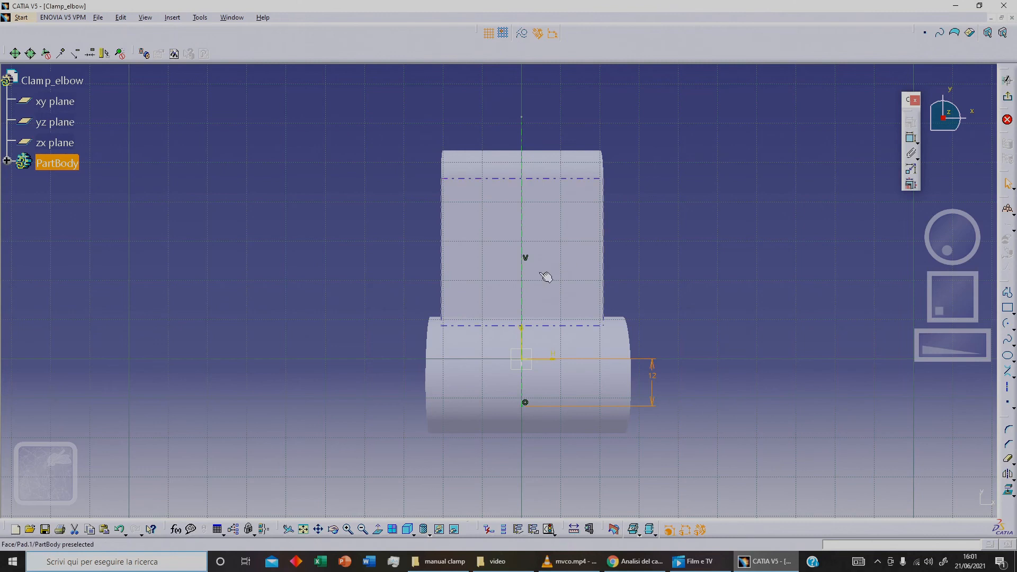
Step: Dimension the vertical axis's upper endpoint from the sketch's horizontal reference and set the distance to 53 mm
mouse_move(545, 276)
middle_mouse_down()
mouse_move(701, 243)
mouse_move(610, 280)
mouse_move(609, 297)
middle_mouse_up()
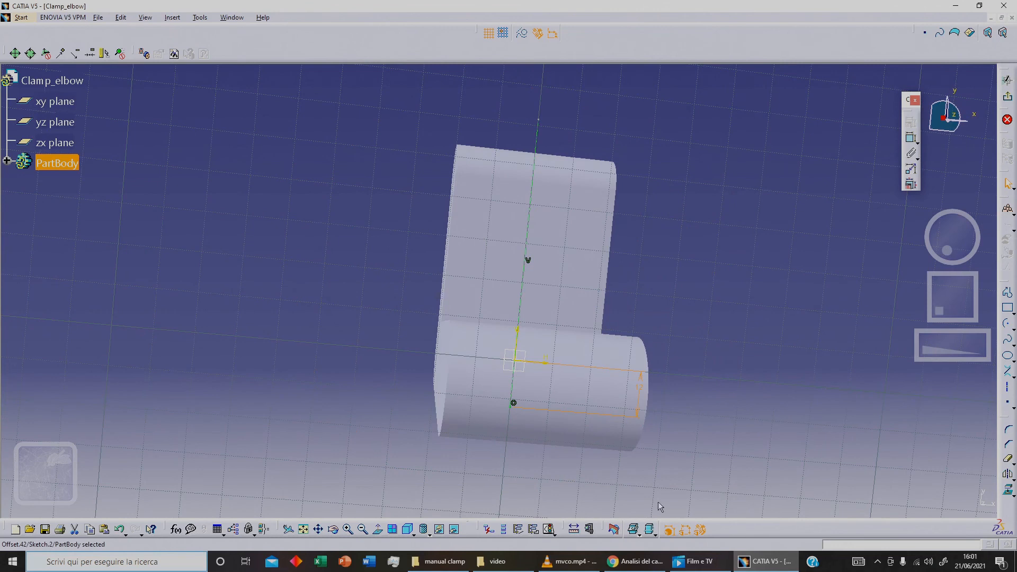
left_click(549, 365)
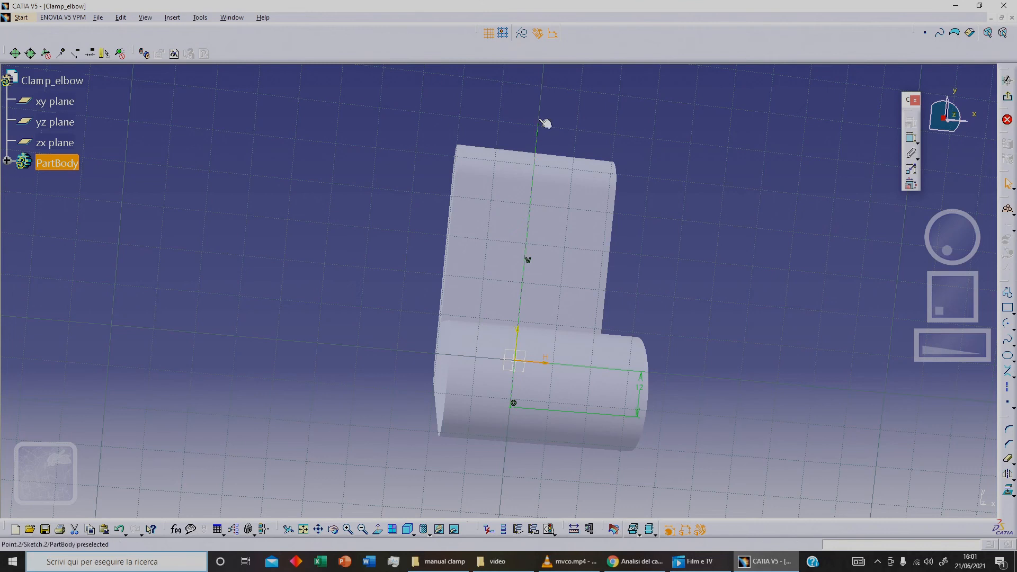
left_click(911, 138)
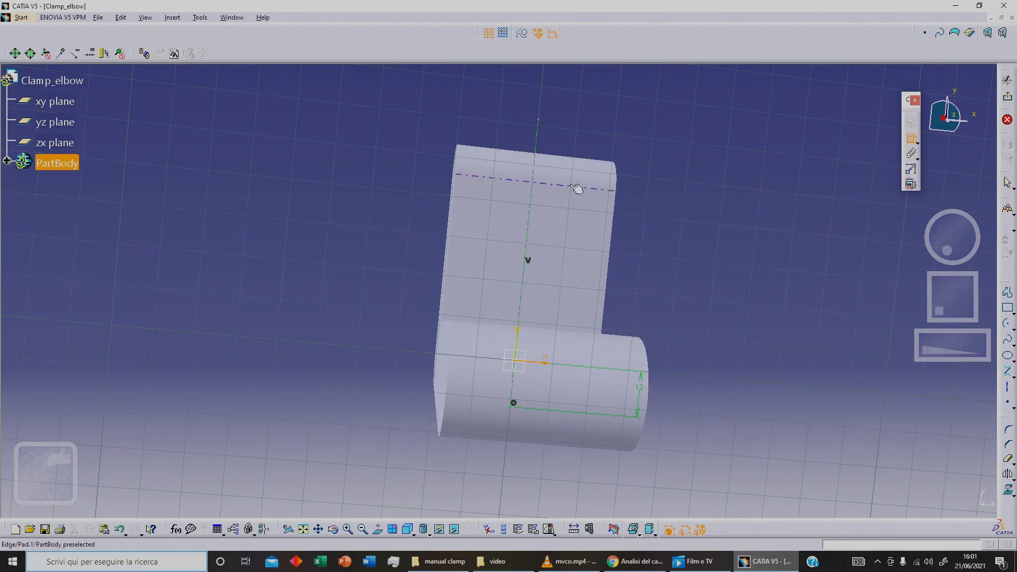
left_click(541, 121)
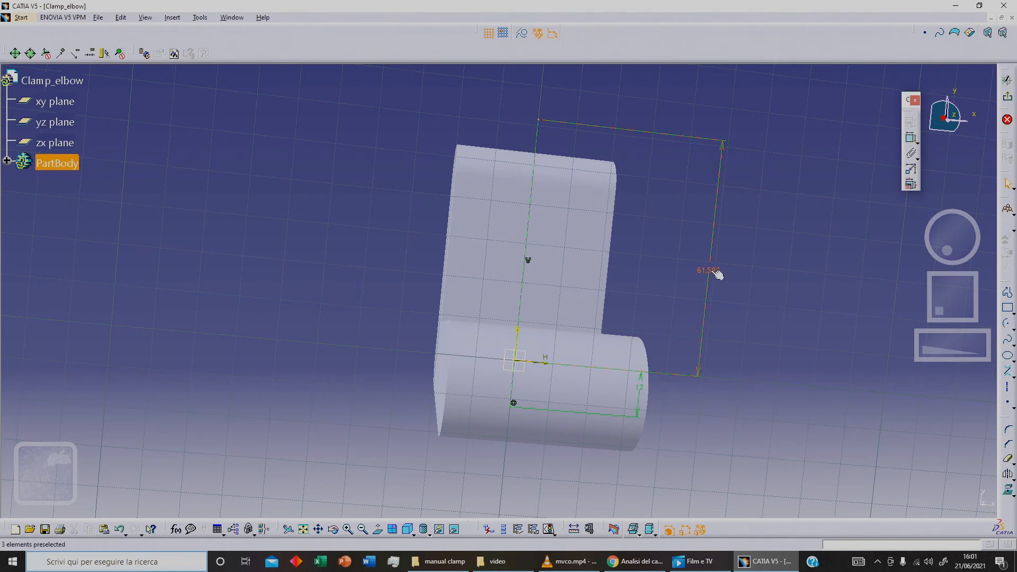
double_click(709, 271)
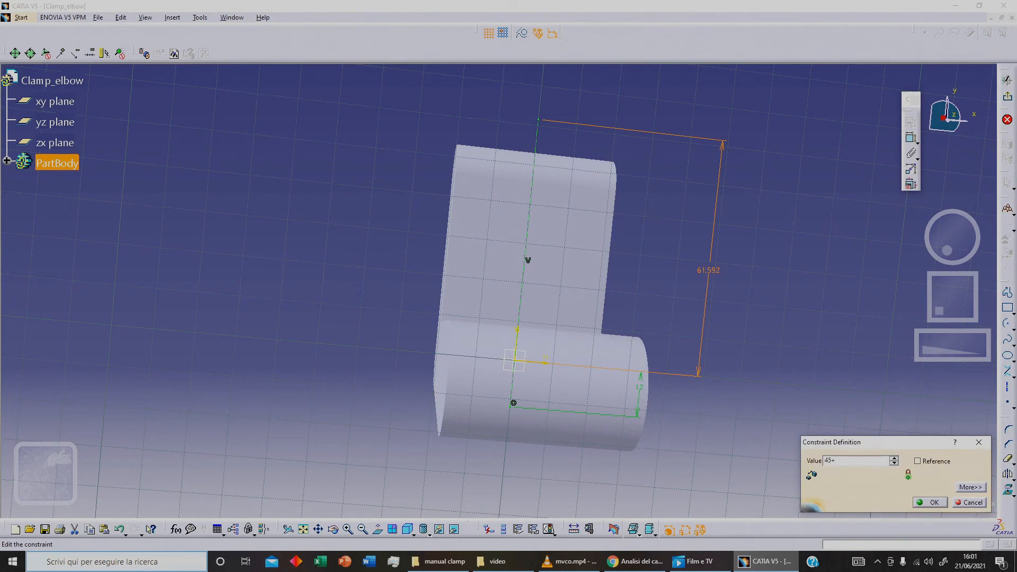
key("Return")
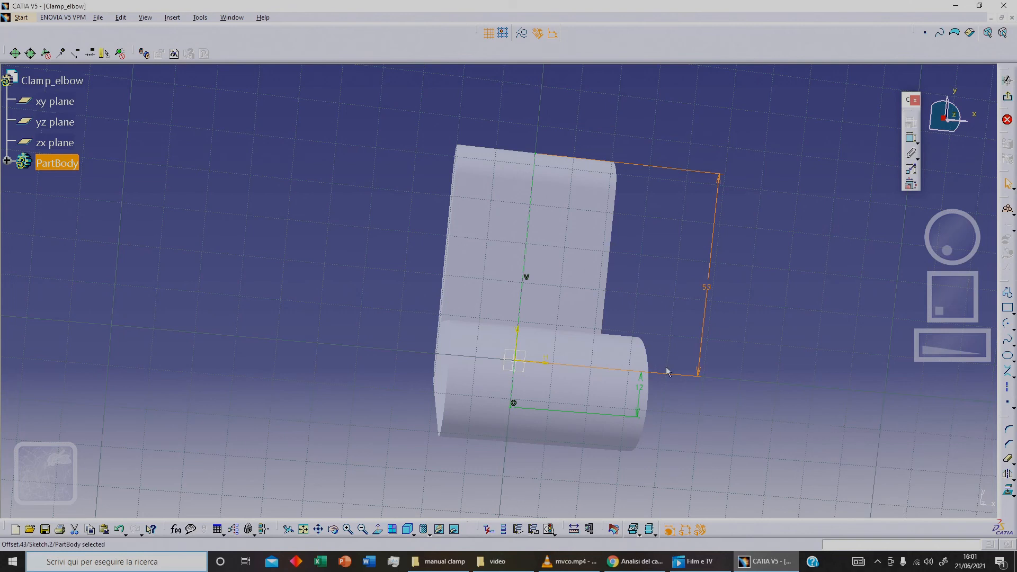
middle_click_drag(521, 278, 596, 302)
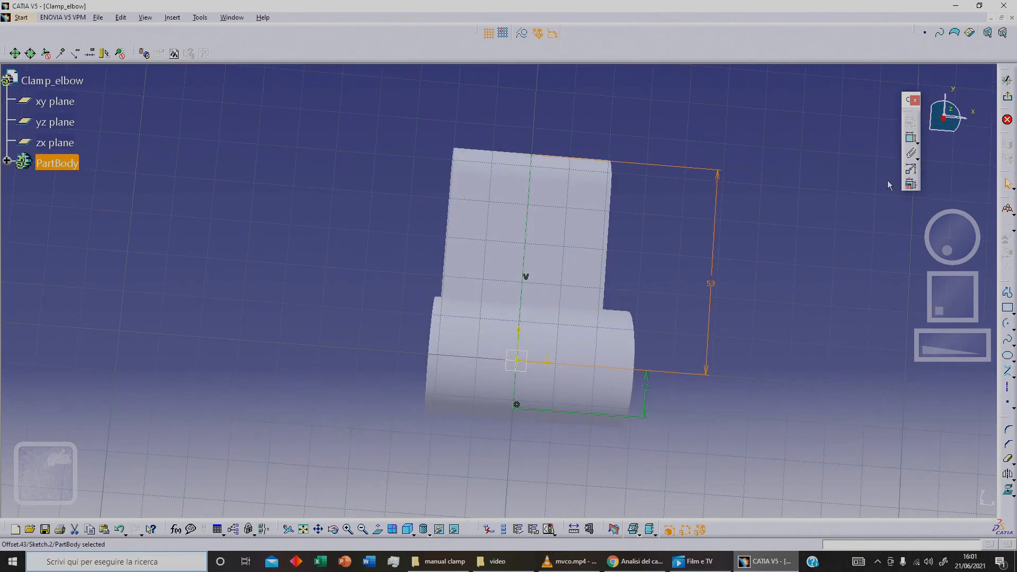
left_click(378, 529)
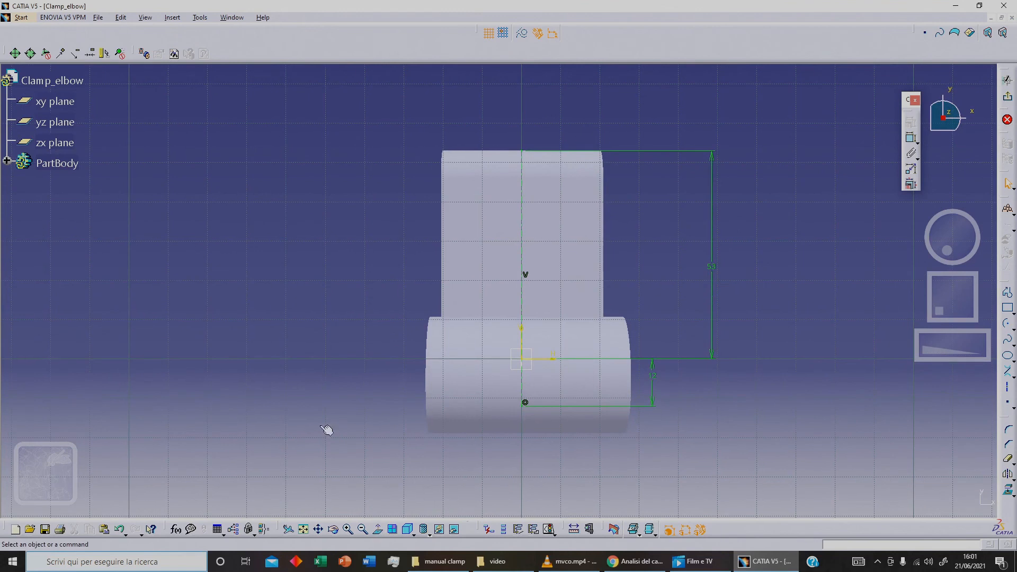
middle_click_drag(796, 277, 662, 295)
middle_click_drag(332, 381, 407, 332)
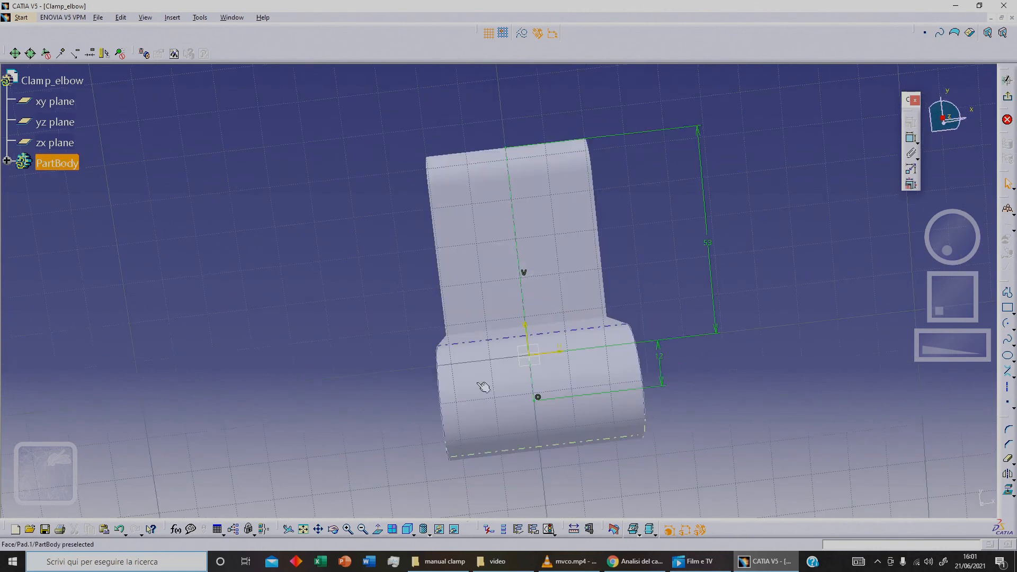
middle_click_drag(544, 459, 532, 457)
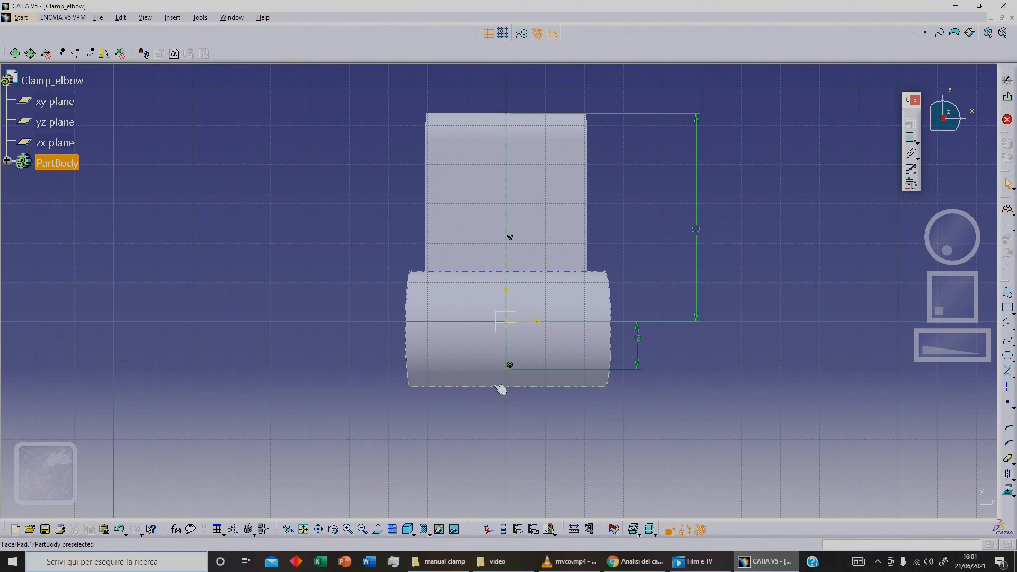
mouse_move(432, 365)
middle_mouse_down()
mouse_move(341, 307)
mouse_move(514, 300)
mouse_move(630, 275)
mouse_move(627, 293)
mouse_move(615, 277)
mouse_move(306, 311)
middle_mouse_up()
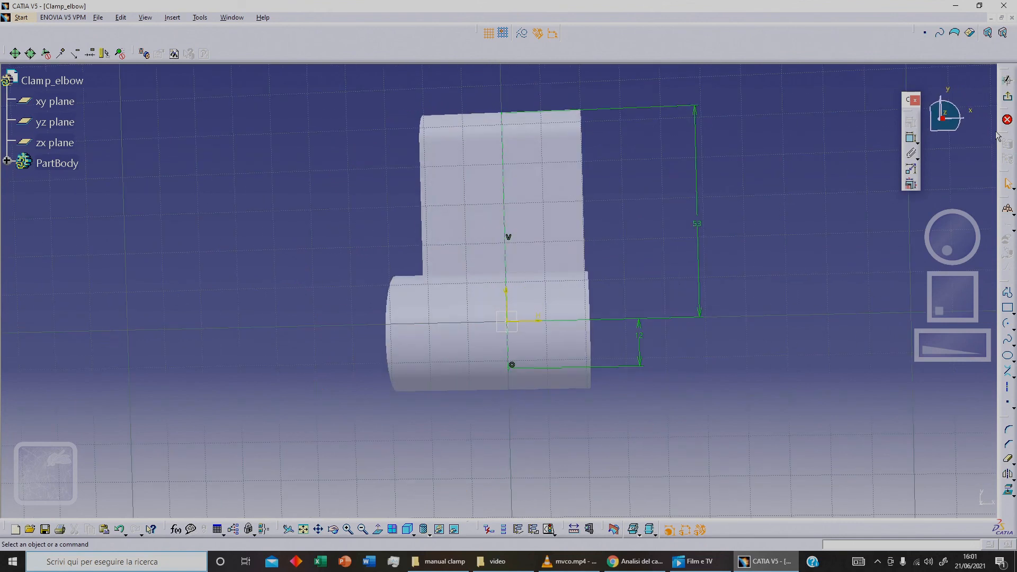
left_click(378, 530)
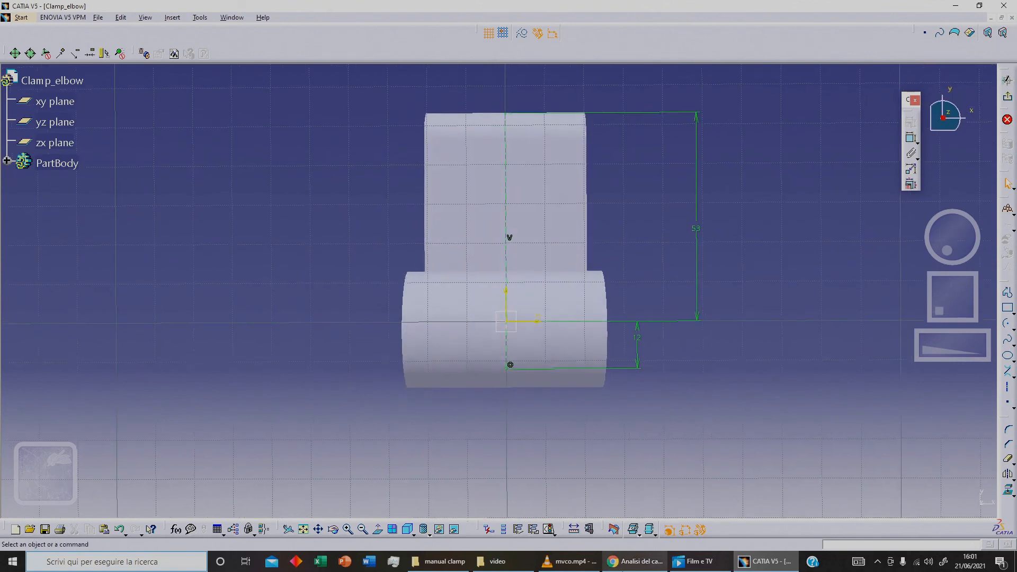
mouse_move(635, 562)
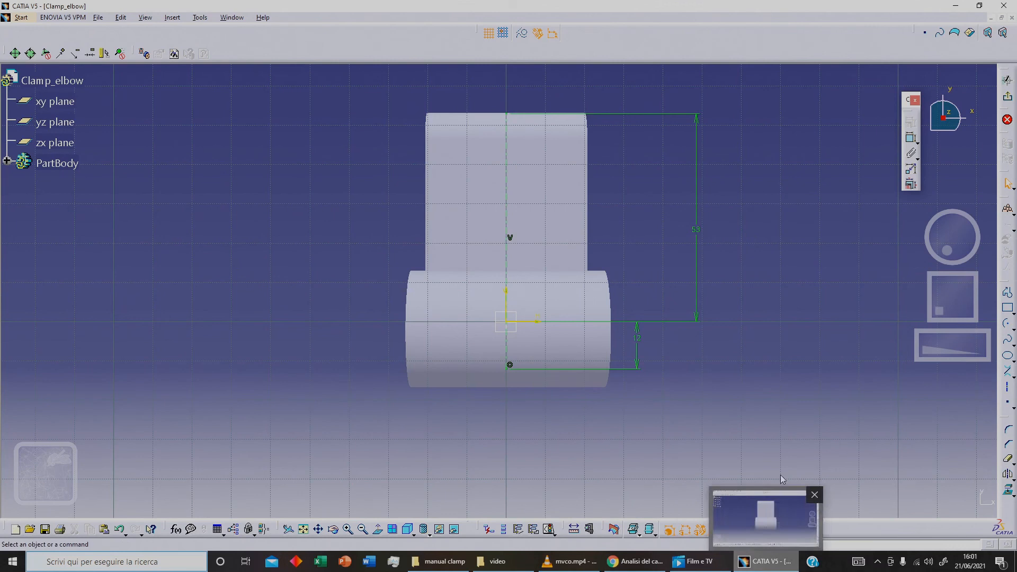
Step: Draw a horizontal axis across the upright arm above the cylinder, spanning beyond both sides of the body
left_click(1007, 387)
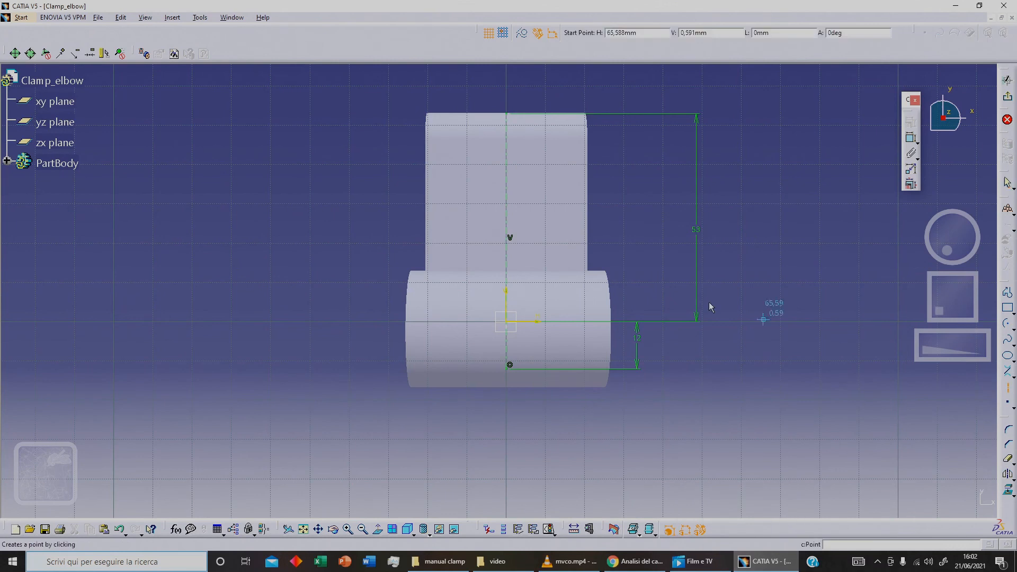
left_click(324, 232)
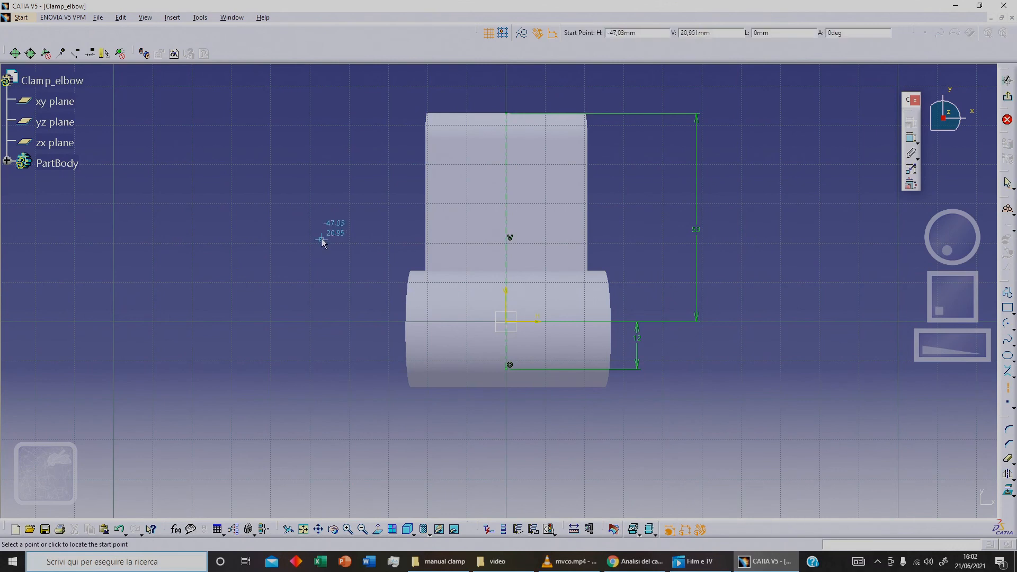
left_click(729, 232)
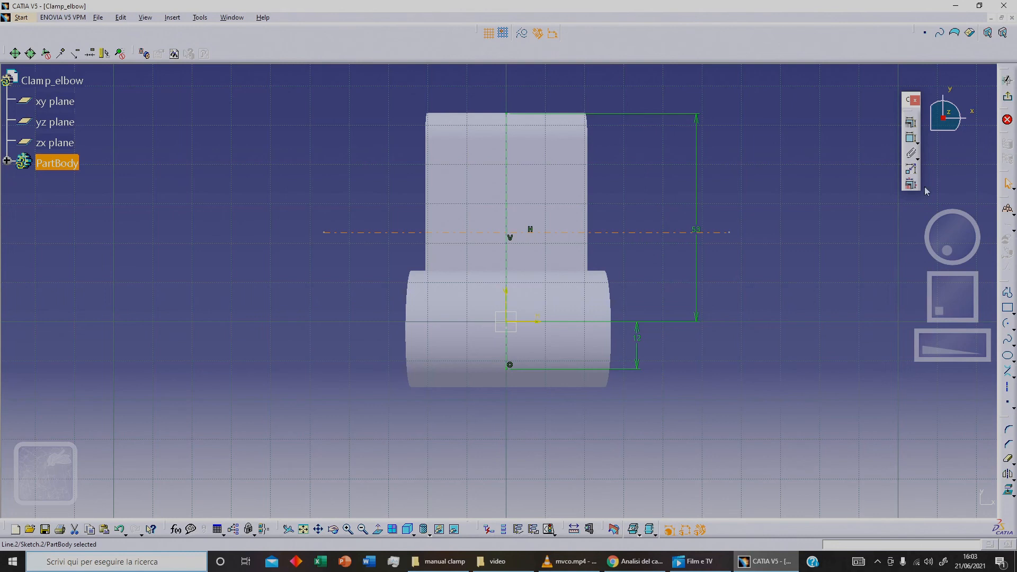
Step: Dimension the new horizontal axis from the sketch's horizontal reference and set the distance to 22.5 mm
left_click(911, 139)
left_click(538, 319)
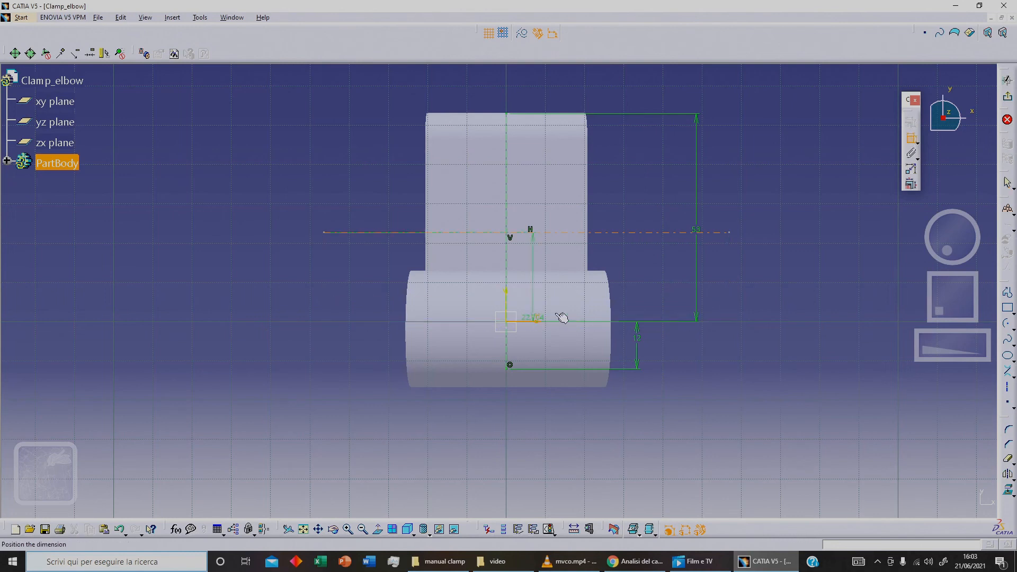
left_click(759, 281)
double_click(759, 277)
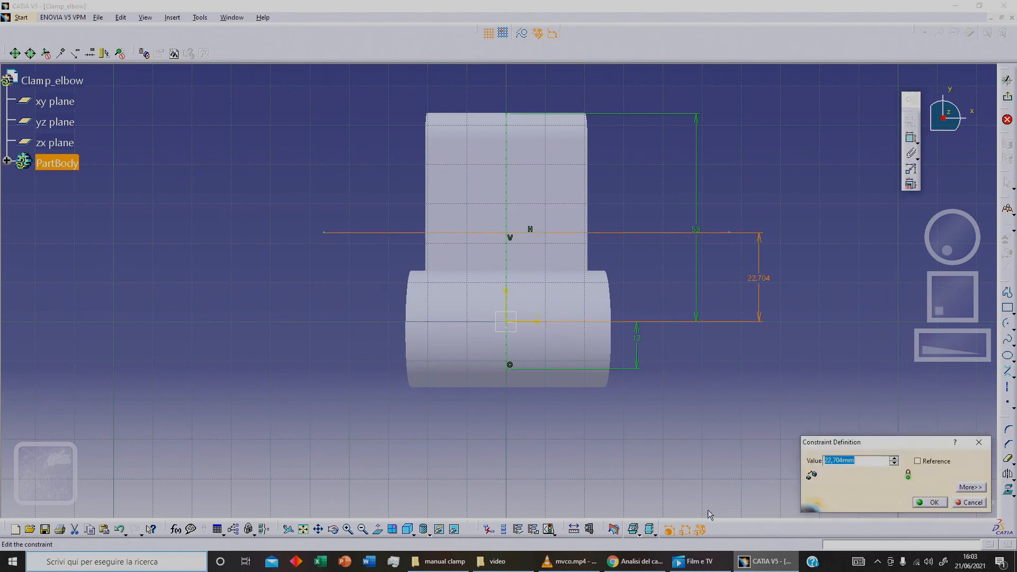
type("22.5")
key("Return")
left_click(713, 421)
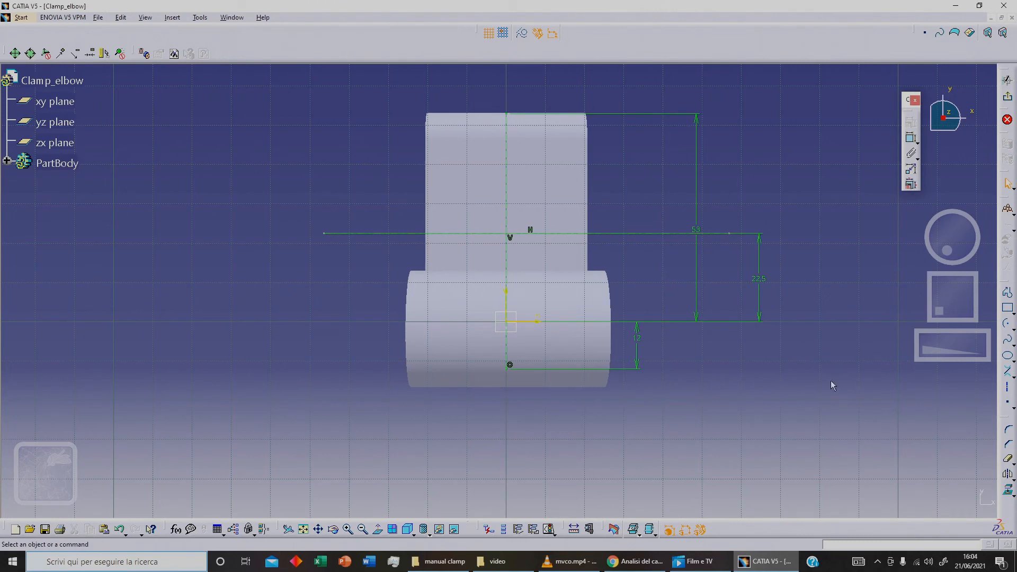
Step: Sketch a small rectangle across the vertical axis, on the upright arm above the horizontal axis
left_click(1007, 308)
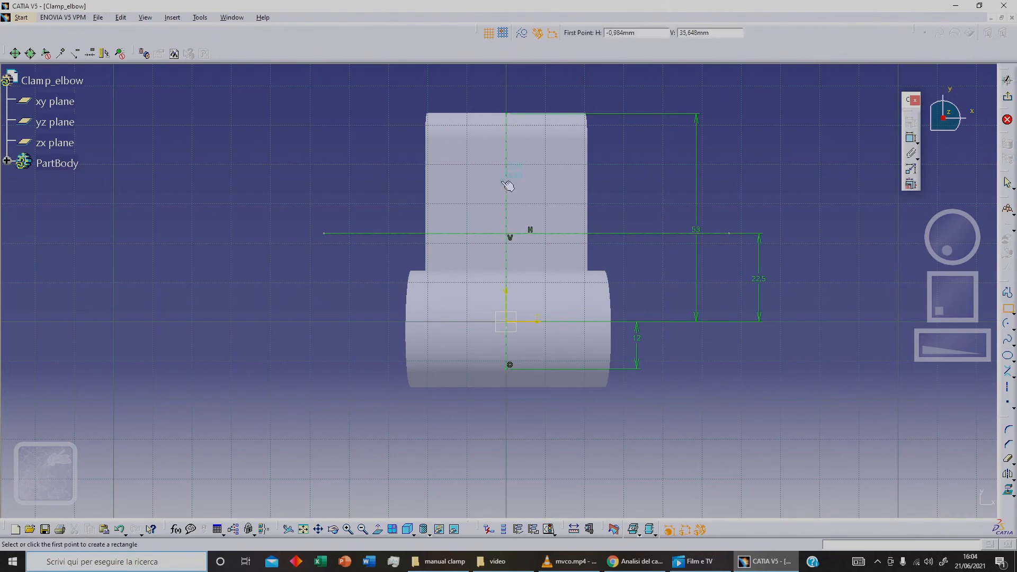
left_click(483, 180)
left_click(530, 207)
left_click(751, 161)
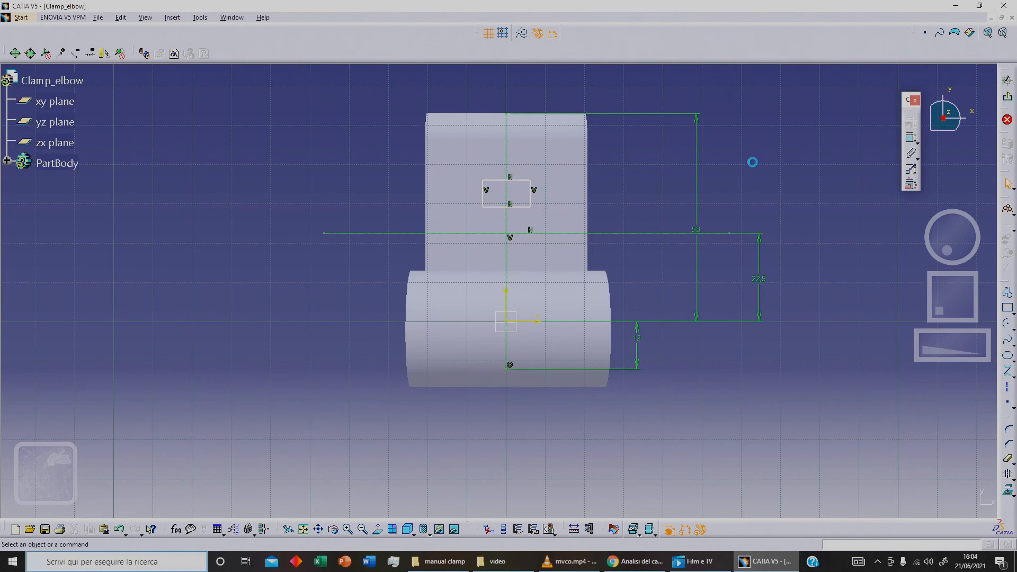
Step: Constrain the rectangle's two vertical sides with symmetry about the vertical axis
left_click(530, 197)
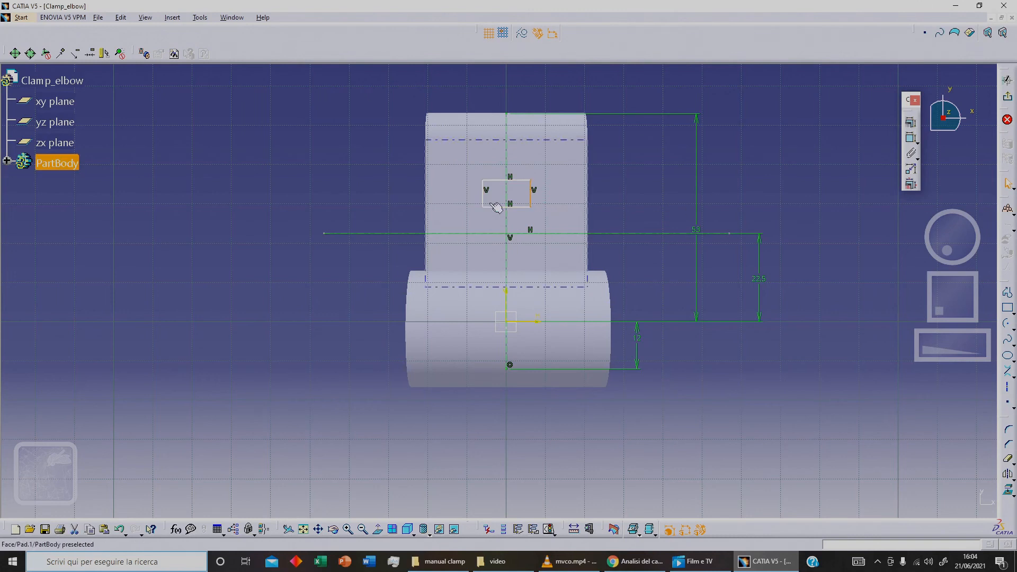
left_click(483, 196, "ctrl")
left_click(509, 297, "ctrl")
left_click(911, 122)
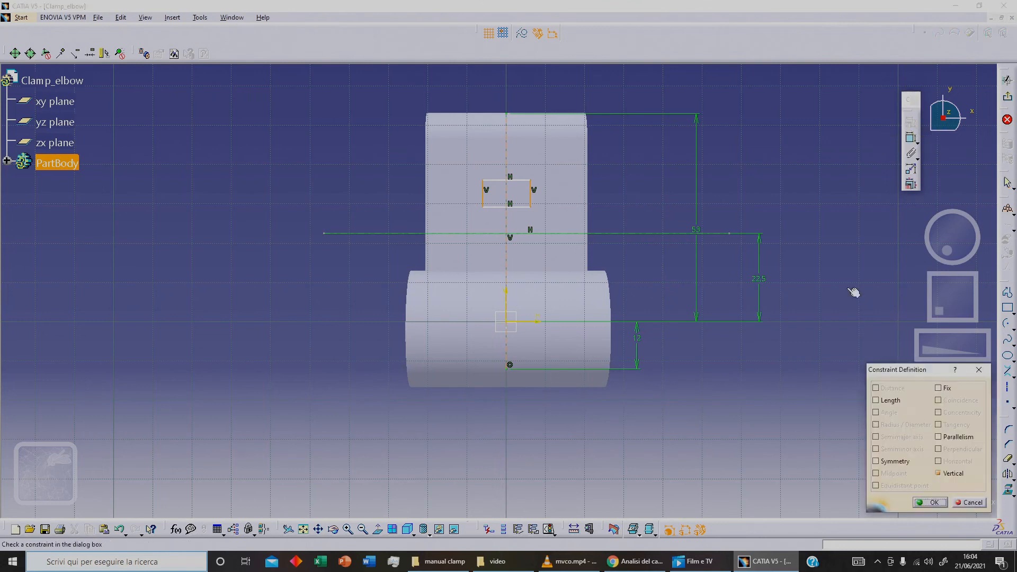
left_click(875, 461)
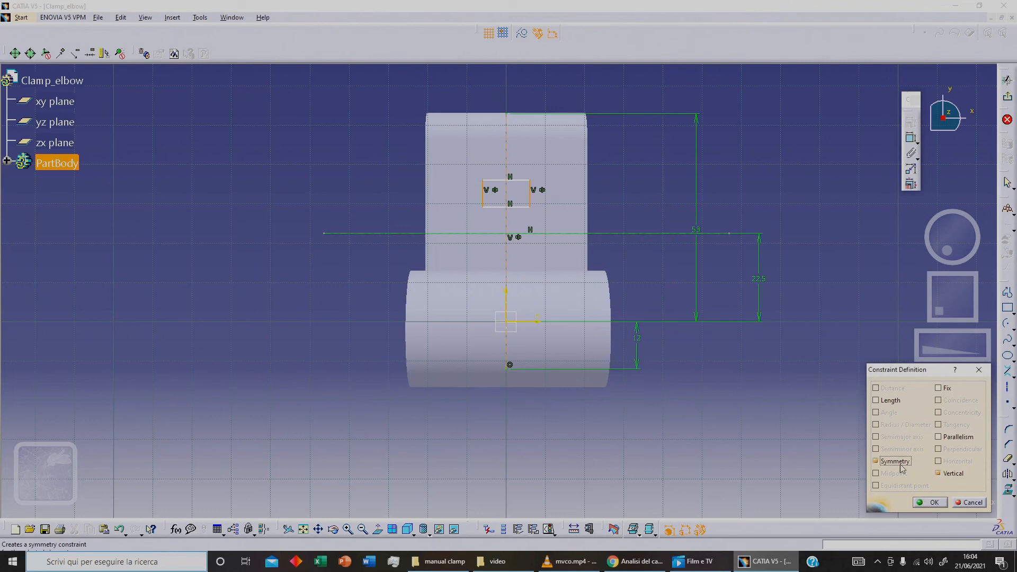
left_click(930, 502)
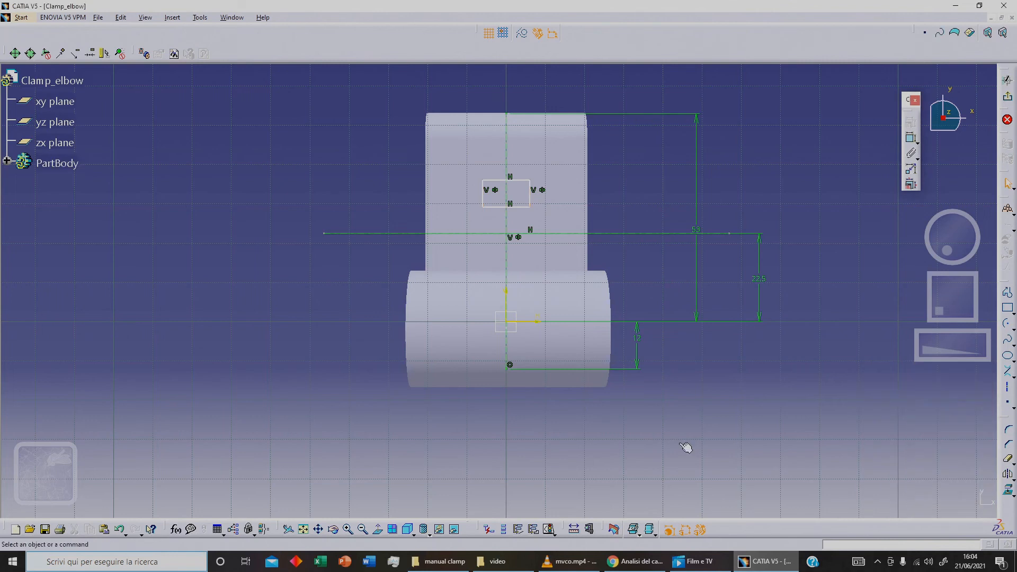
Step: Constrain the rectangle's lower edge to be coincident with the vertical axis's lower endpoint
left_click(520, 207)
left_click(510, 365, "ctrl")
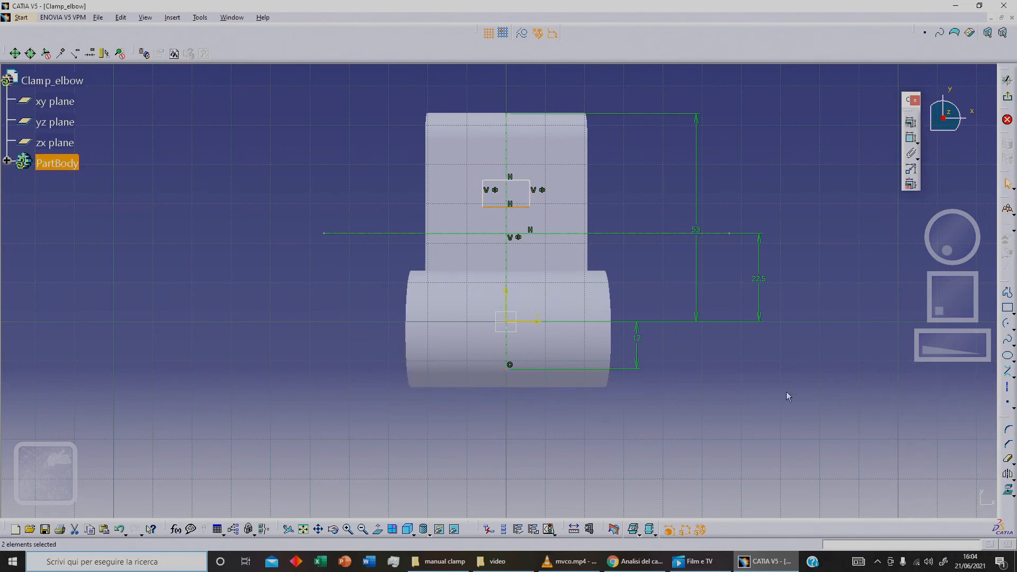
left_click(910, 123)
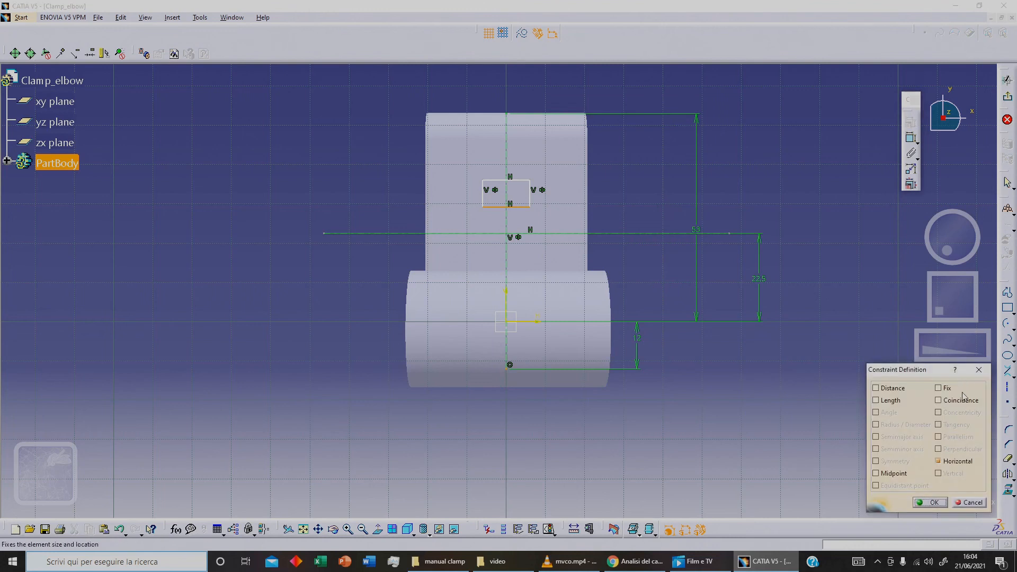
left_click(961, 399)
left_click(931, 502)
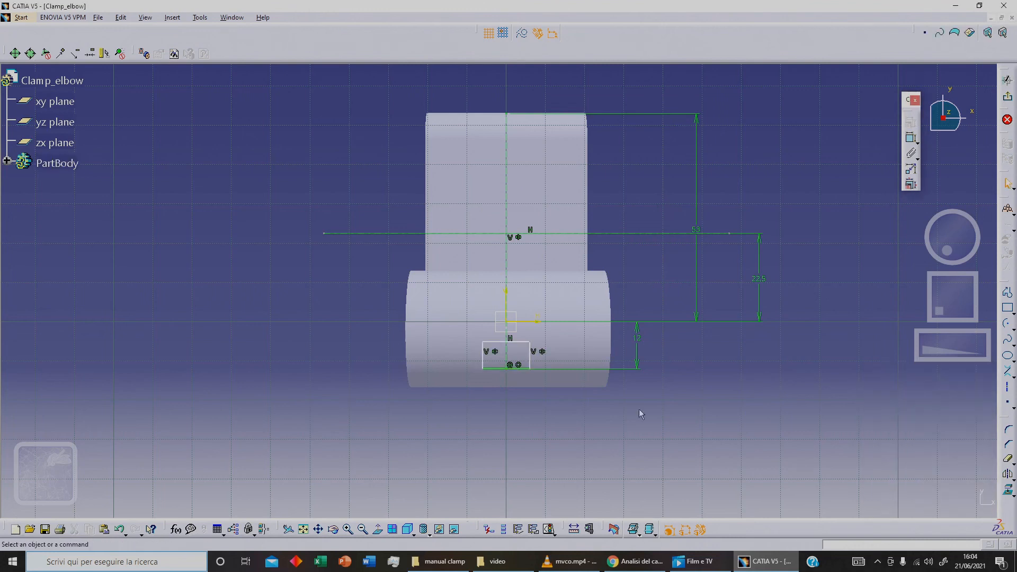
Step: Stretch the rectangle's upper edge upward past the sketch's horizontal reference and dimension the rectangle's width at 2.5 mm
left_click_drag(524, 342, 525, 266)
left_click(894, 253)
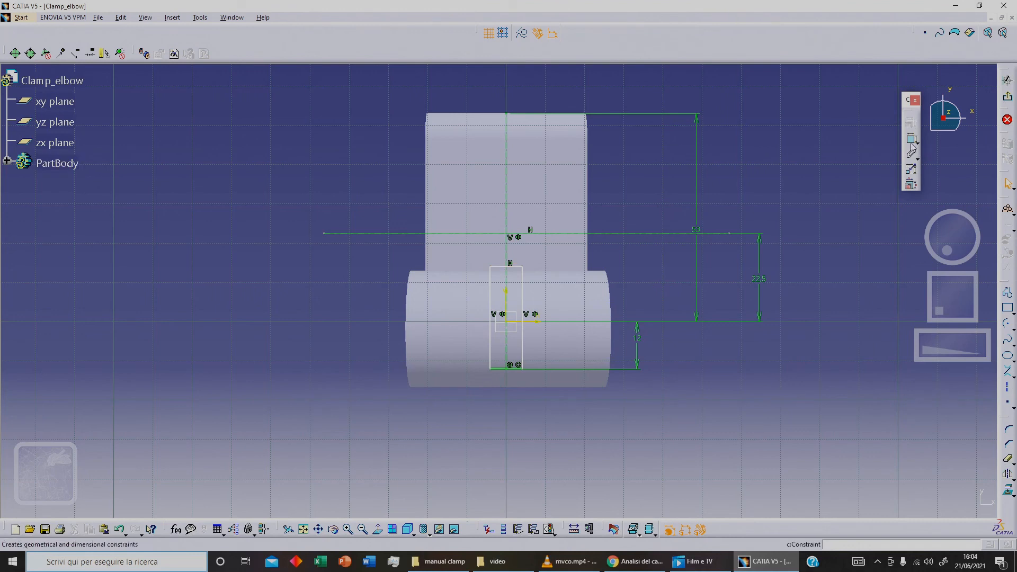
left_click(522, 344)
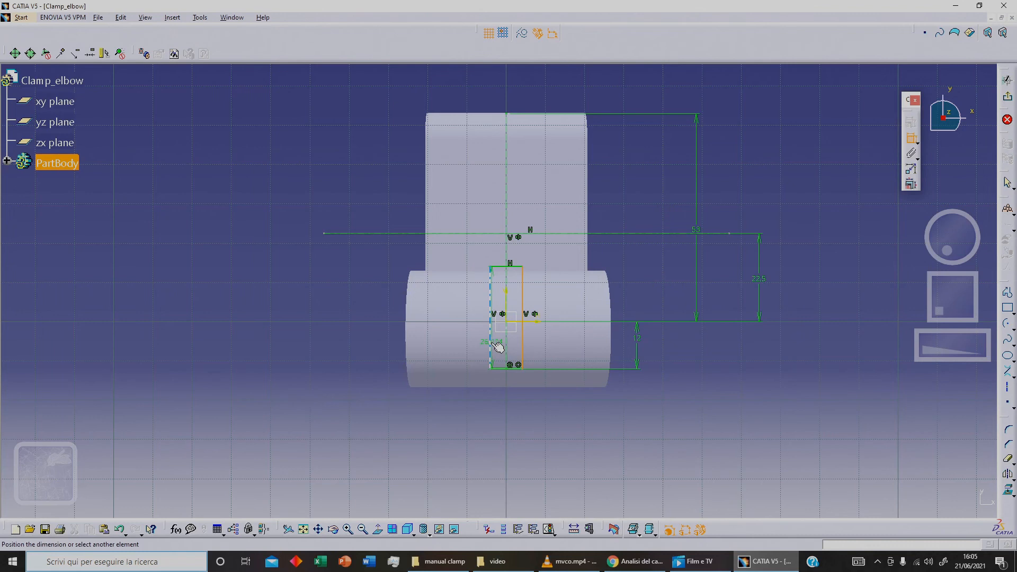
left_click(491, 345)
left_click(506, 408)
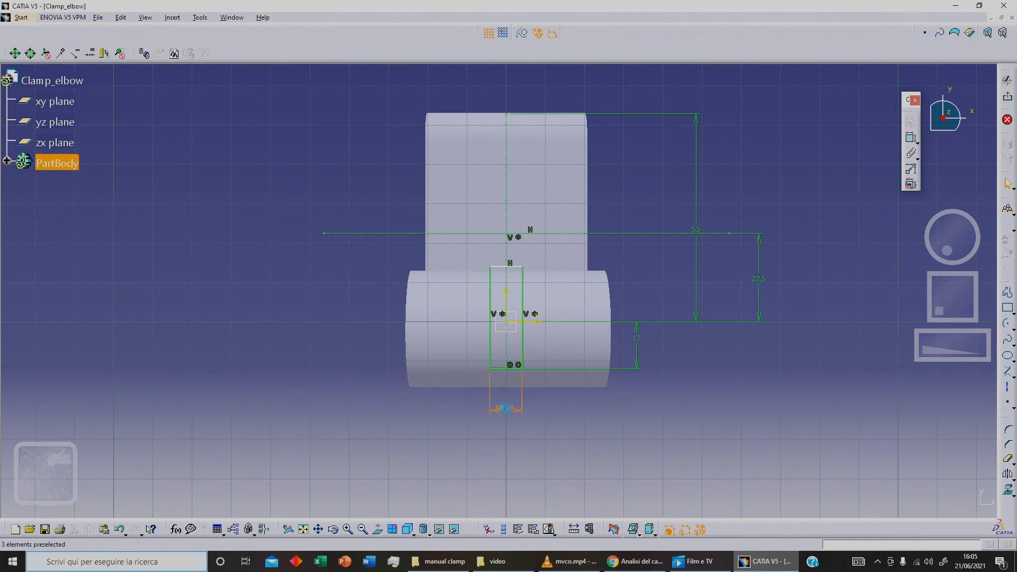
double_click(506, 409)
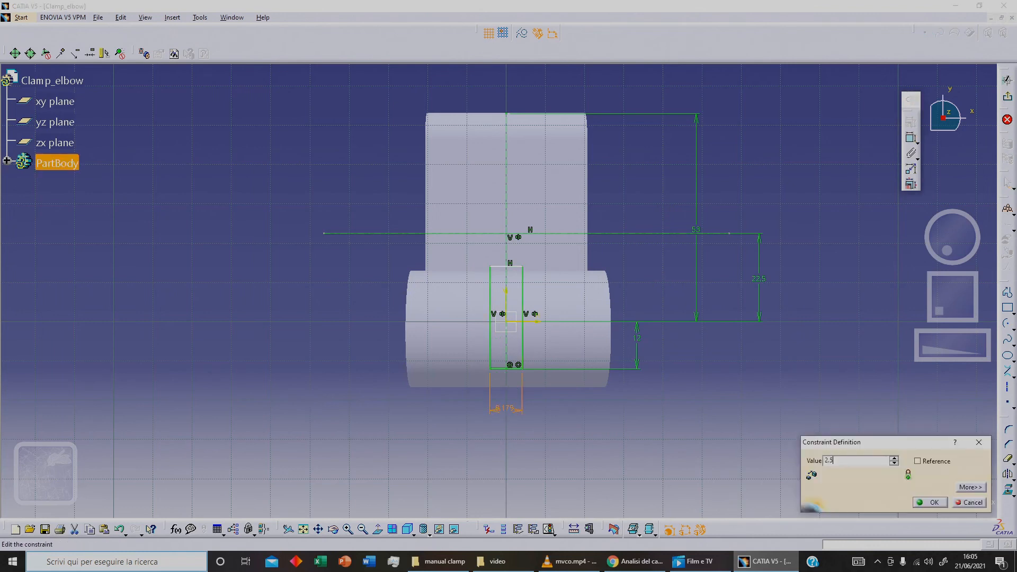
key("Return")
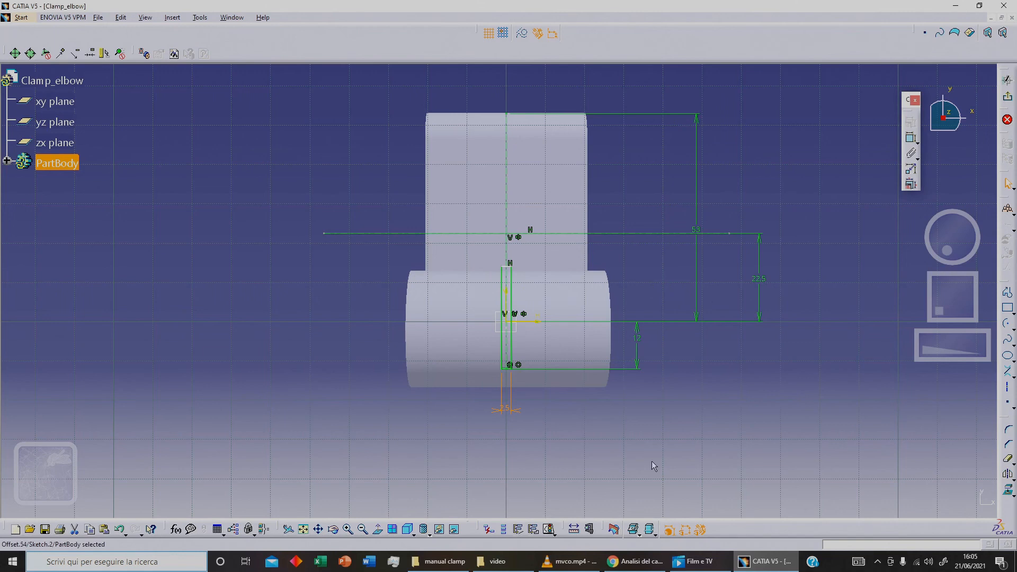
Step: Dimension the rectangle's upper edge from the horizontal construction axis and set the distance to 2.5 mm
left_click(508, 267)
left_click(911, 138)
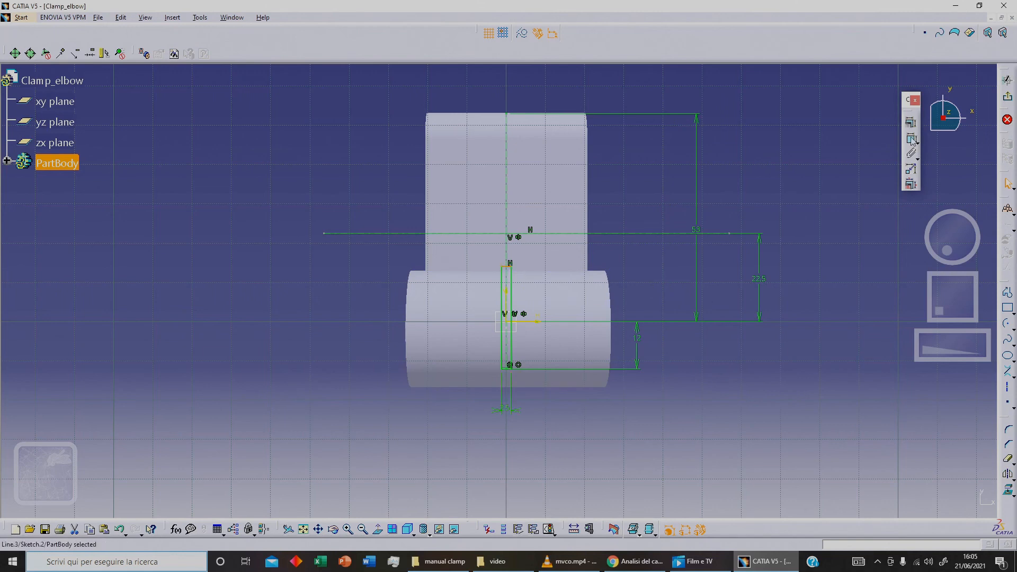
left_click(660, 234)
left_click(642, 249)
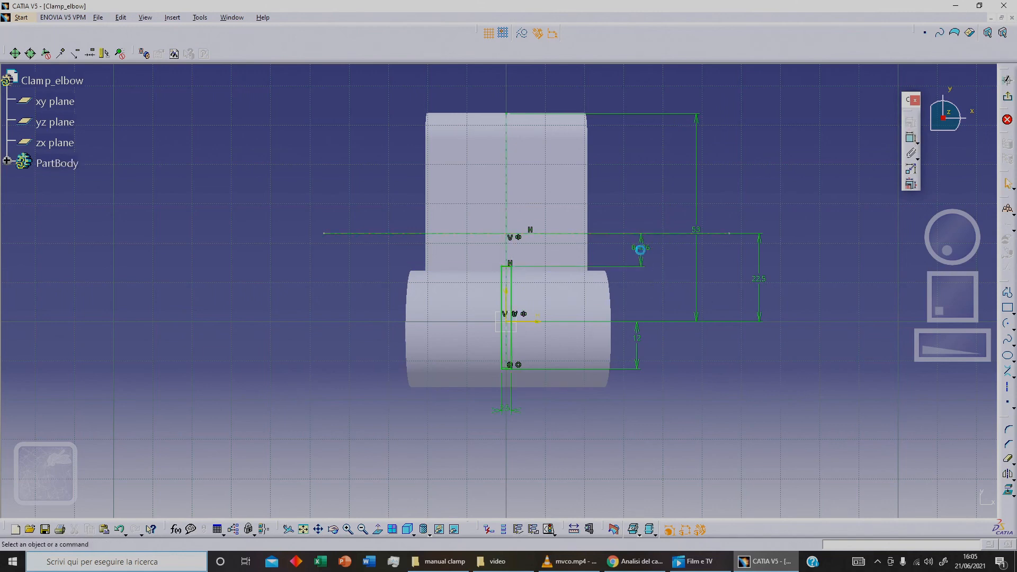
double_click(641, 247)
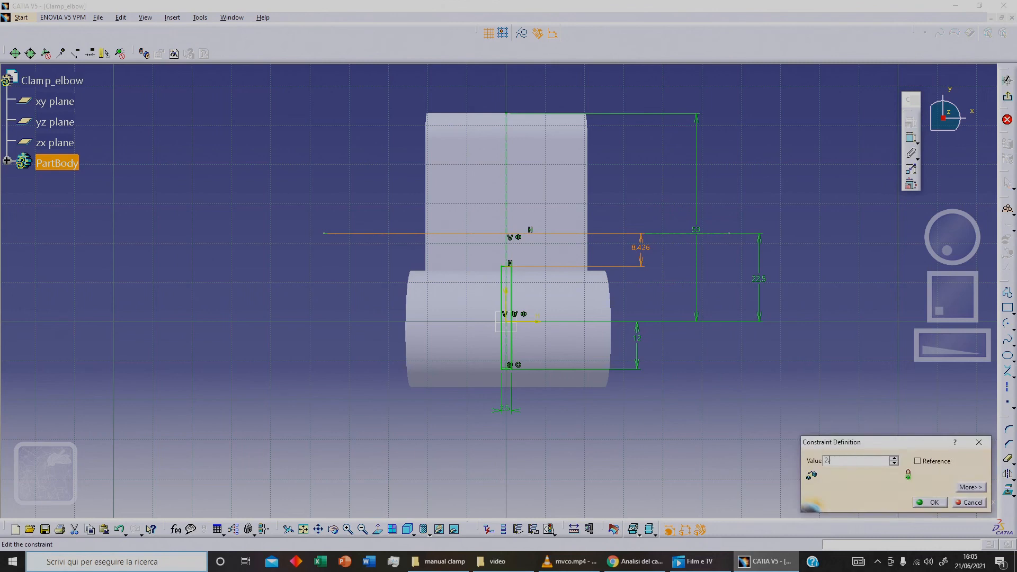
key("Return")
left_click(780, 212)
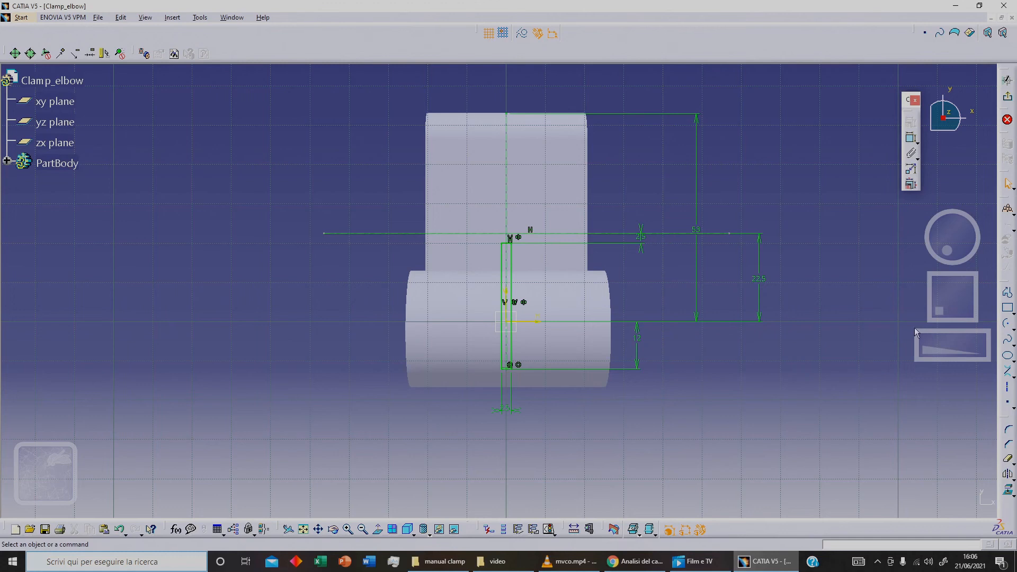
Step: Sketch a second upright rectangle about 7.4 mm wide in the empty area beside the part, above the horizontal axis
left_click(1007, 309)
left_click(752, 99)
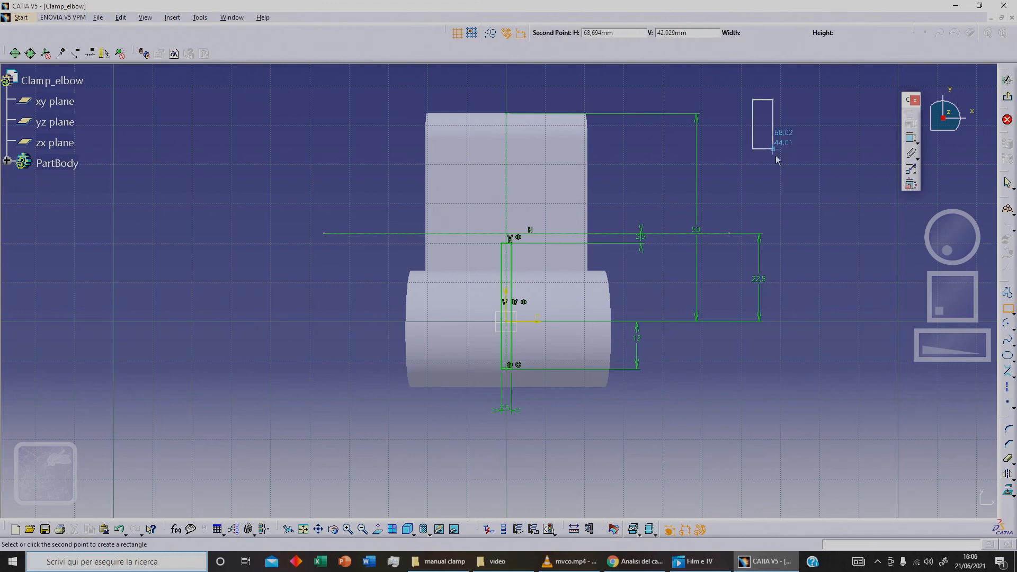
left_click(782, 196)
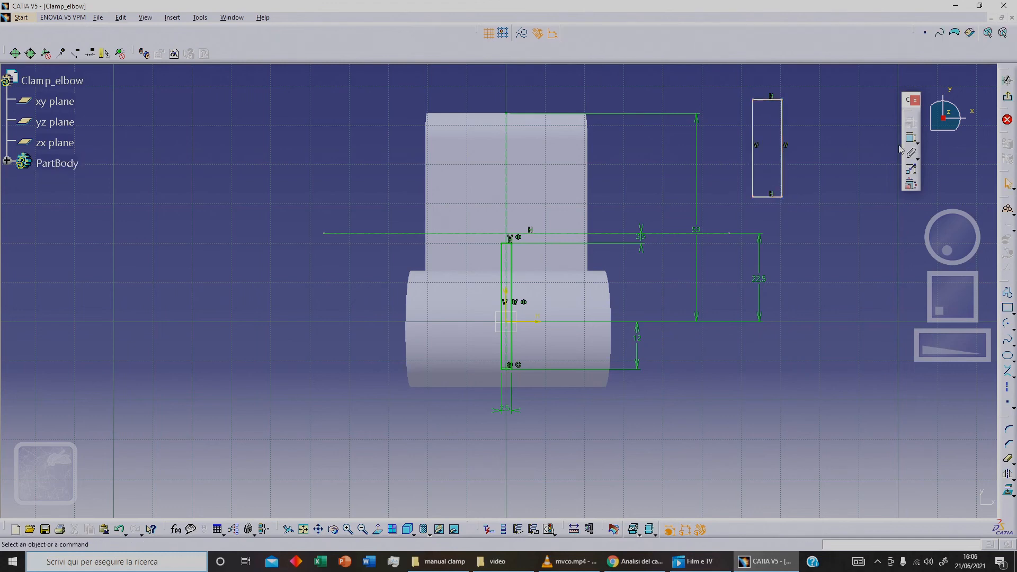
Step: Dimension the distance between the second rectangle's two vertical sides and set it to 2.5 mm
left_click(911, 138)
left_click(754, 169)
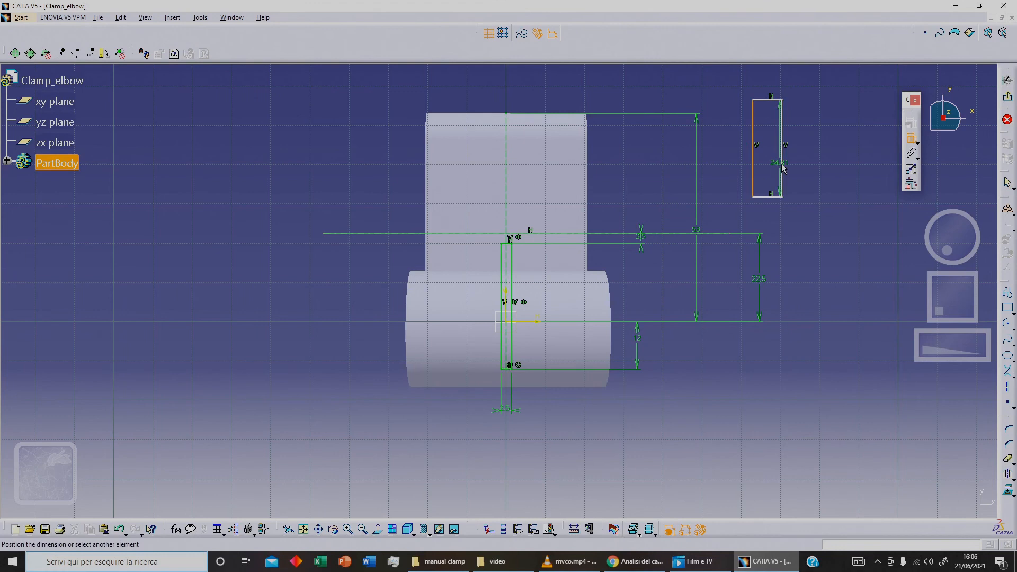
left_click(783, 163)
left_click(769, 211)
double_click(770, 210)
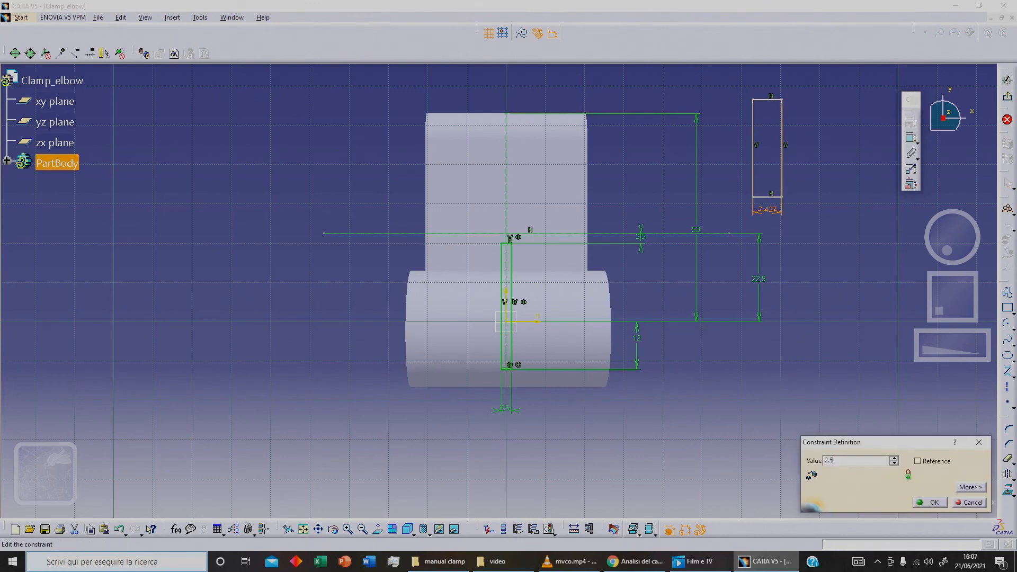
type("2.5")
key("Return")
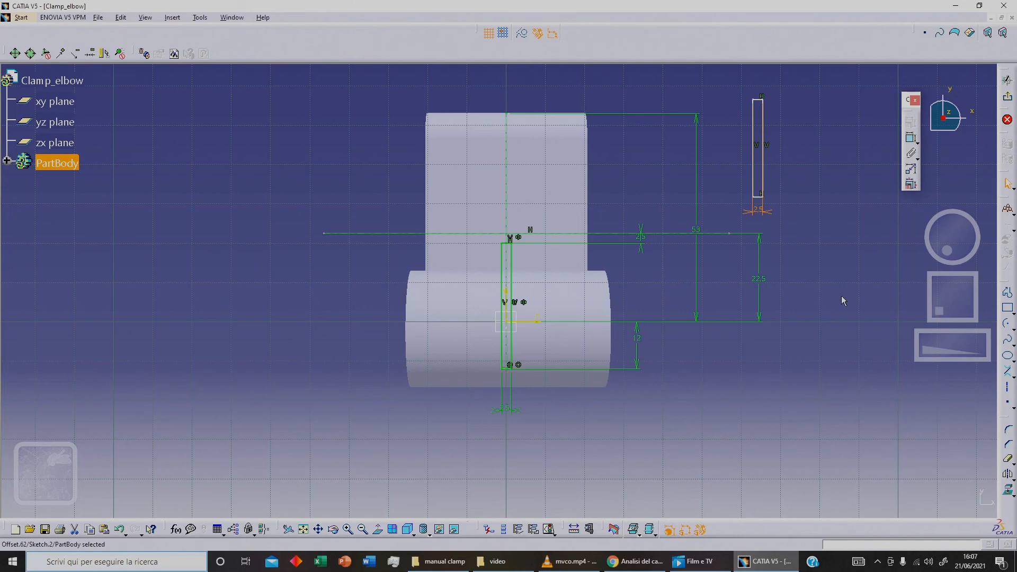
Step: Dimension the second rectangle's lower edge from the horizontal construction axis and set the distance to 2.5 mm
left_click(763, 197)
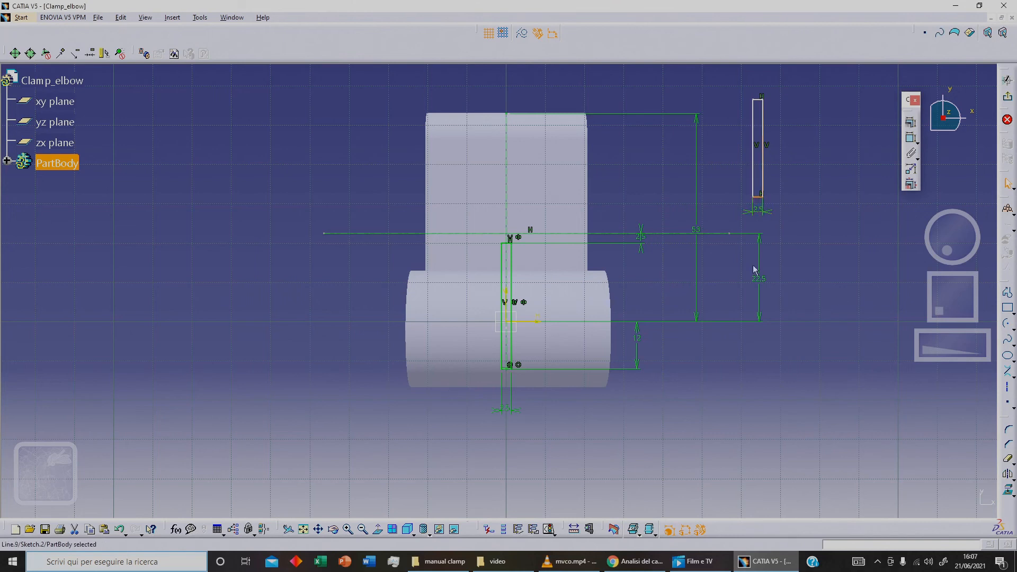
left_click(578, 234, "ctrl")
left_click(911, 139)
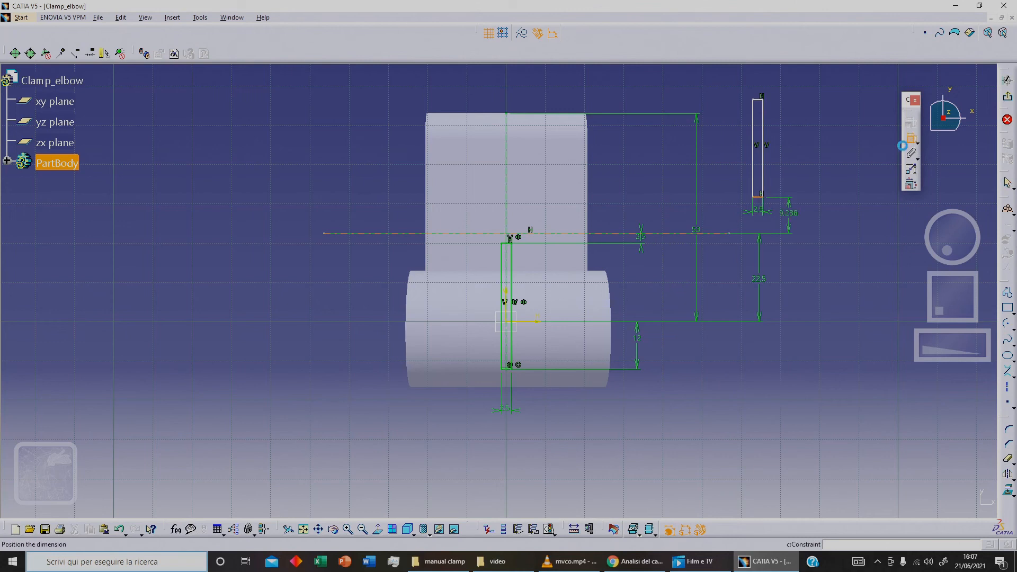
double_click(827, 203)
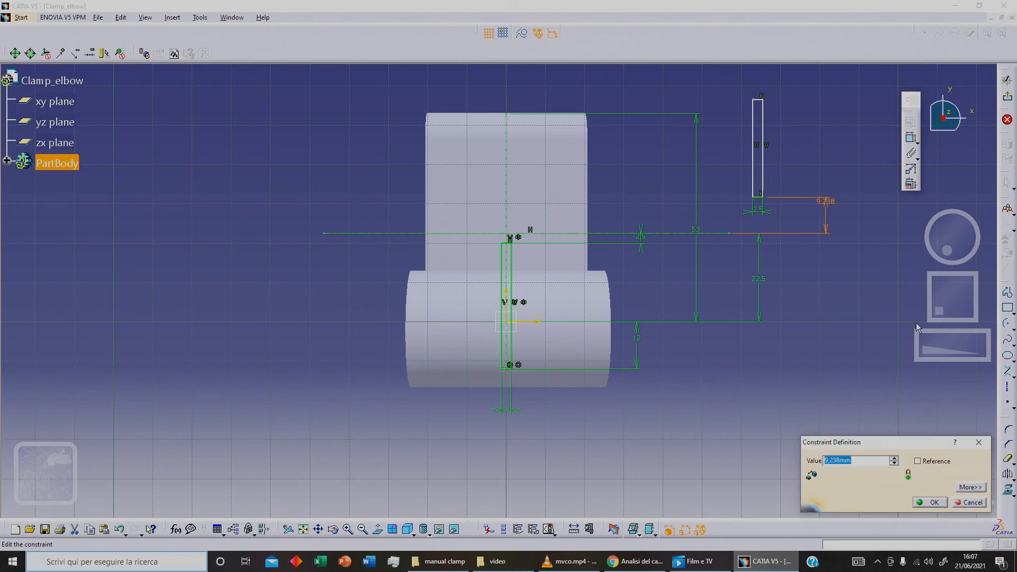
type("2.5")
key("Return")
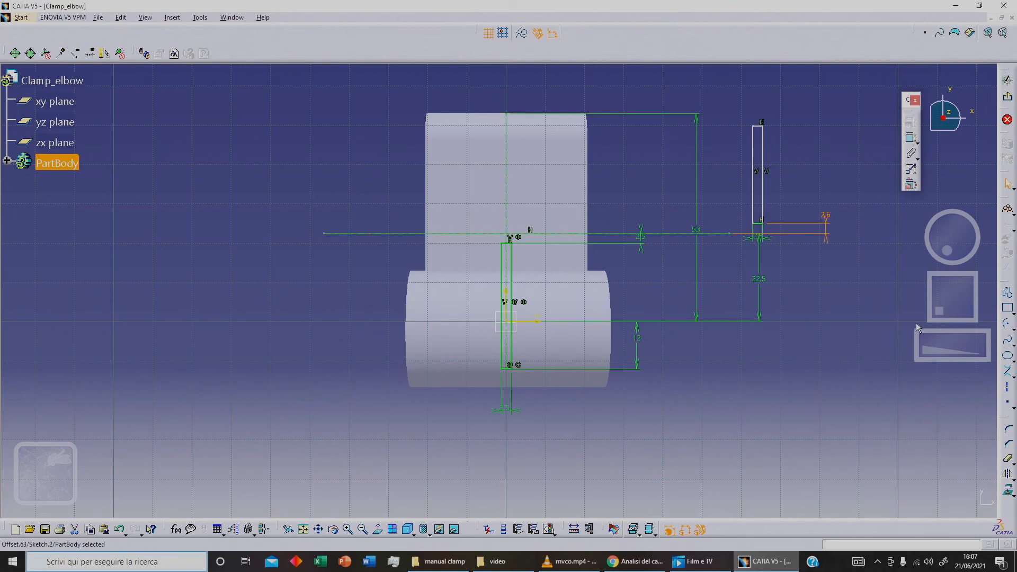
Step: Constrain the second rectangle's upper edge to be coincident with the vertical axis's upper endpoint
left_click(758, 126)
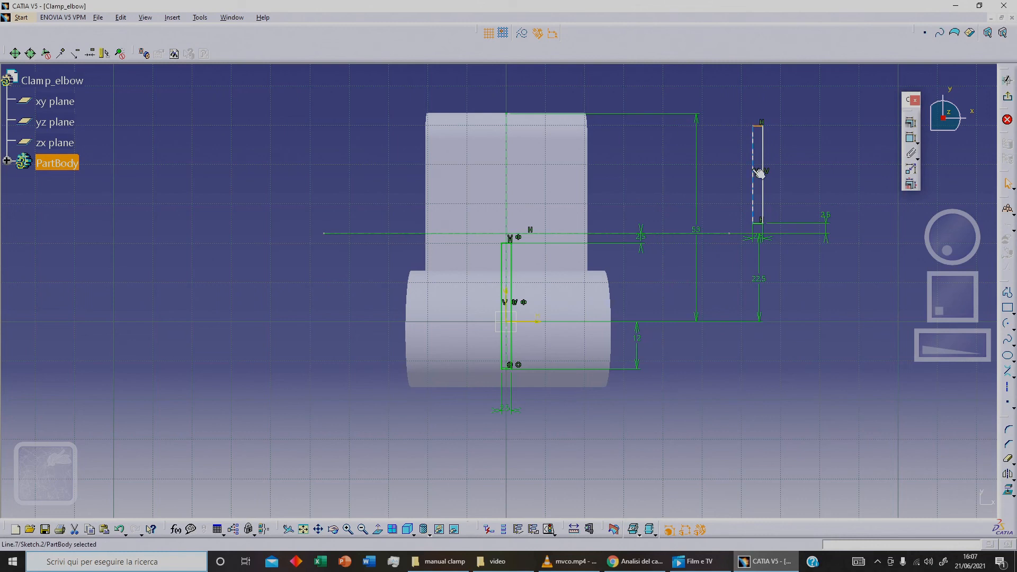
left_click(507, 115, "ctrl")
left_click(911, 123)
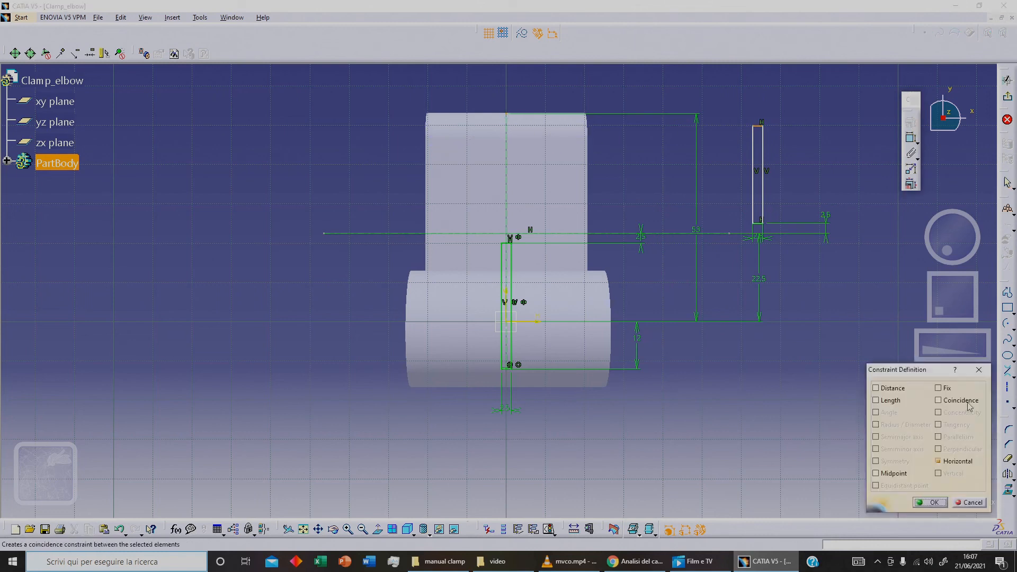
left_click(931, 502)
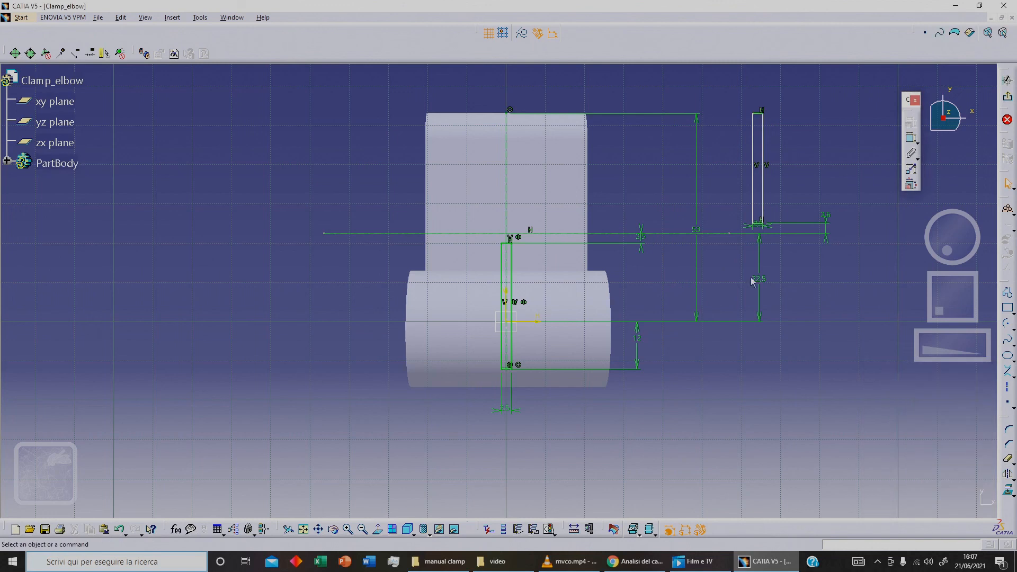
Step: Move the second rectangle close to the vertical axis and set its left side's distance from the axis to 1.125 mm
left_click_drag(749, 204, 532, 204)
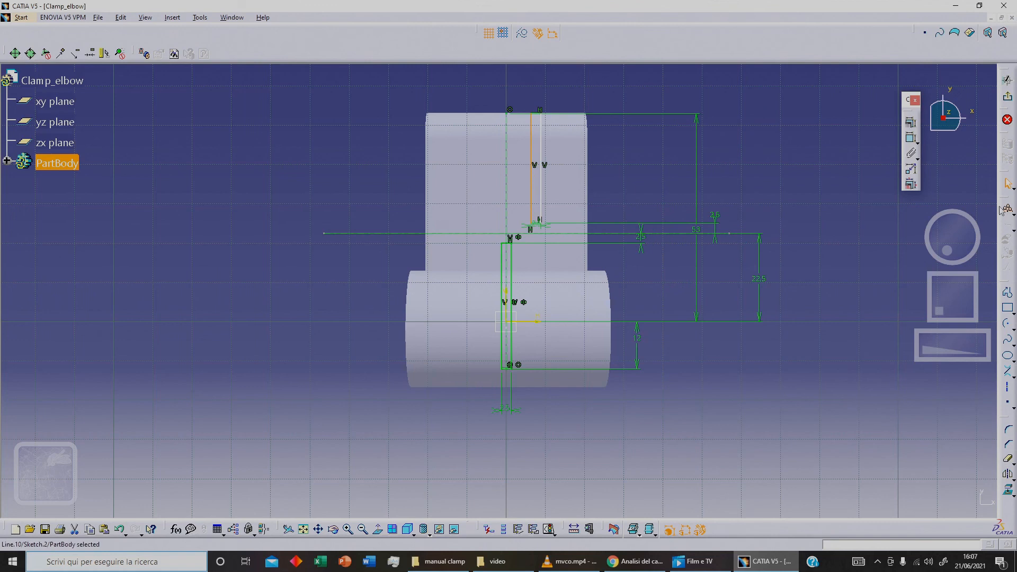
left_click(907, 139)
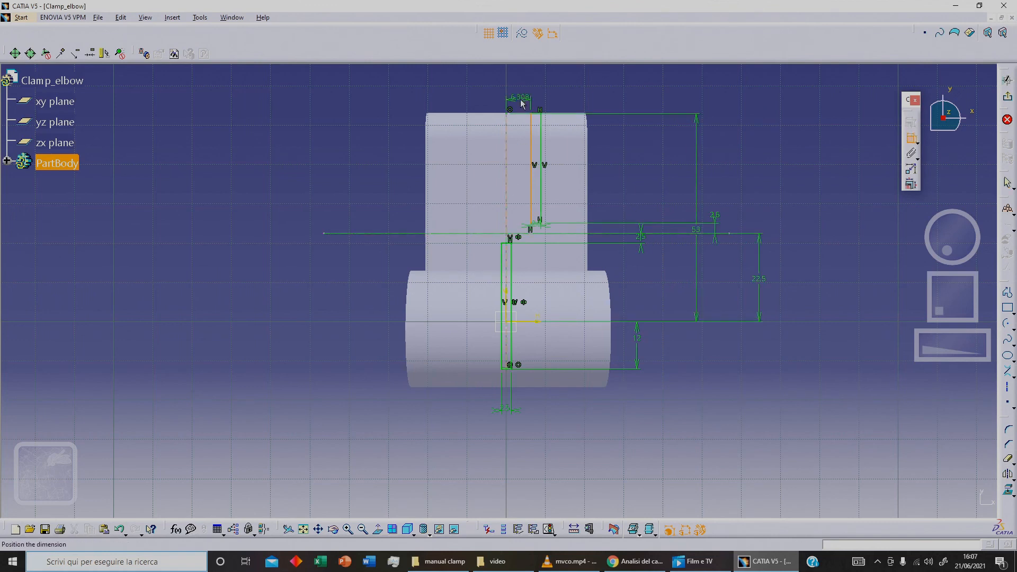
left_click(519, 99)
double_click(519, 97)
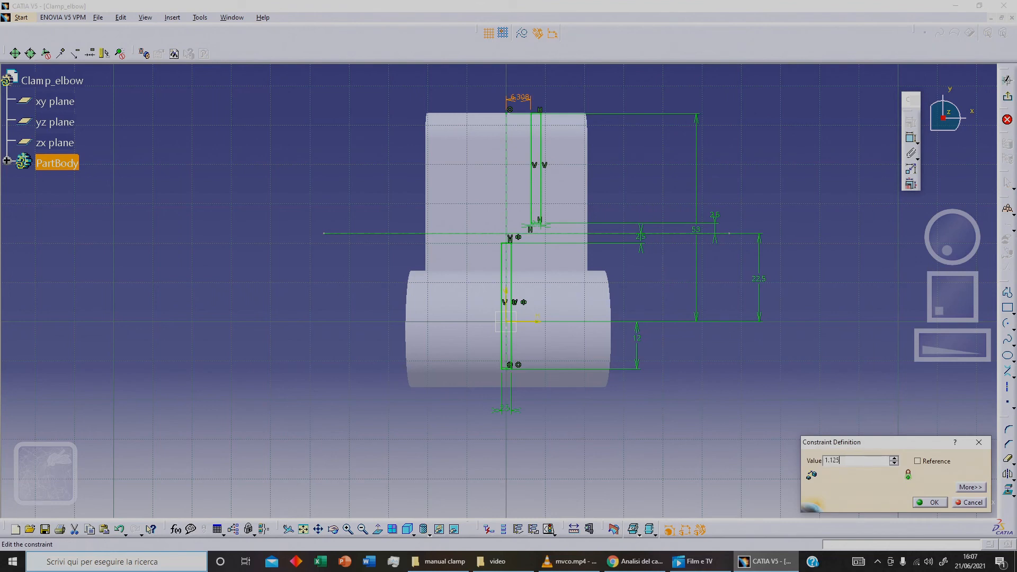
type("1.125")
left_click(931, 502)
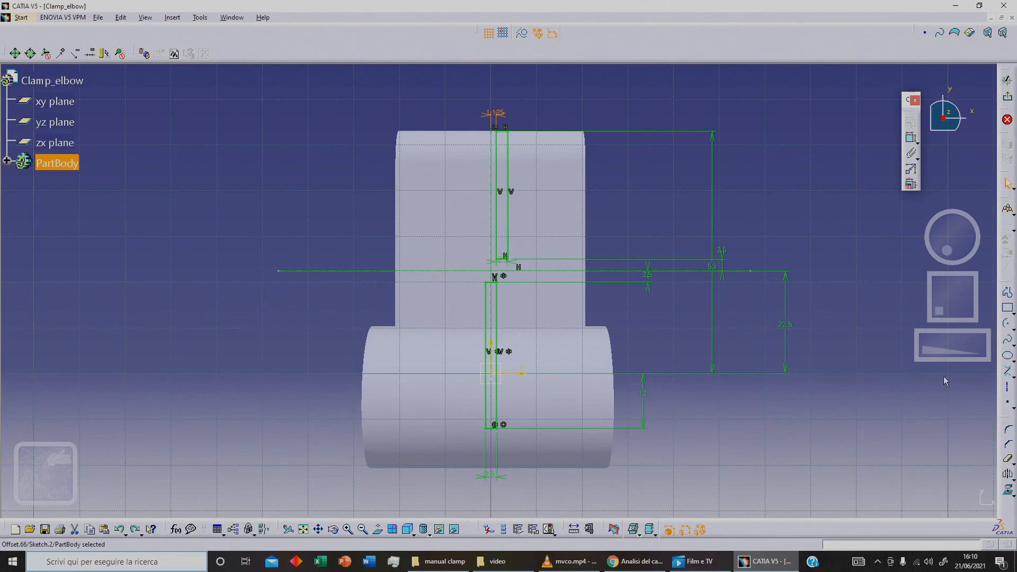
Step: Draw a two-point spline from the upper rectangle's lower-left corner to the lower rectangle's upper-left corner
left_click(1007, 340)
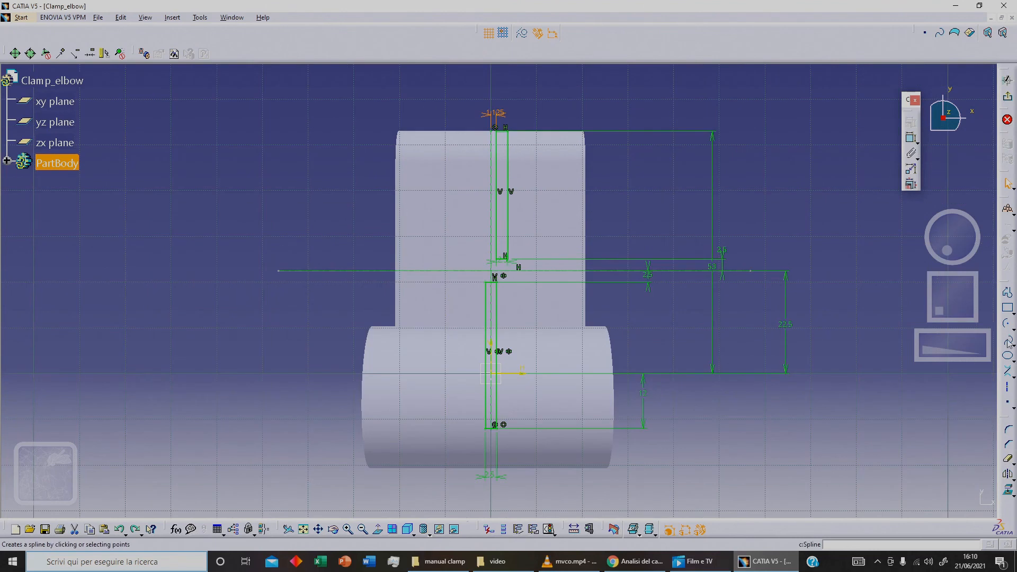
left_click(1009, 342)
middle_click_drag(598, 372, 563, 250, "ctrl")
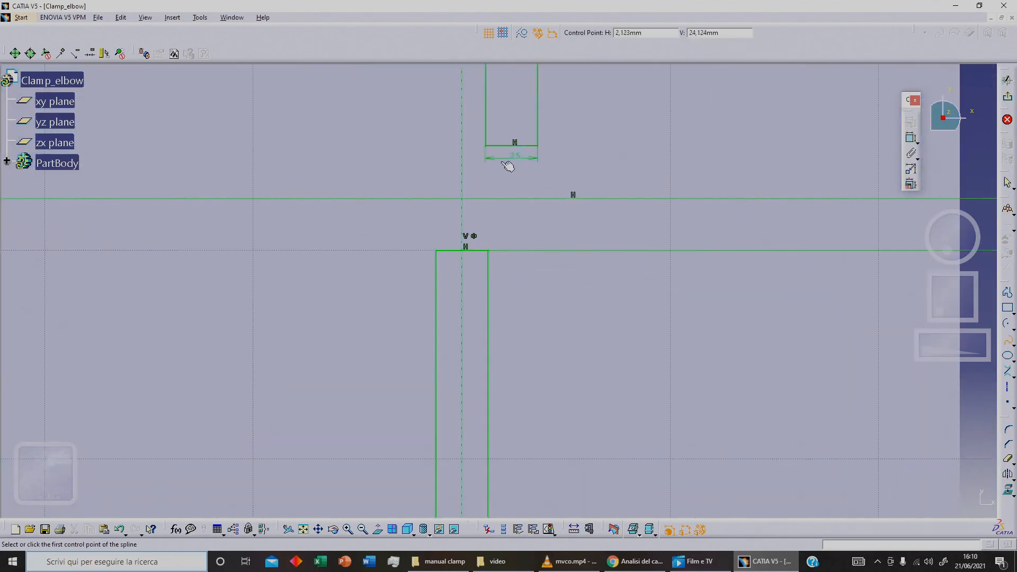
left_click(488, 144)
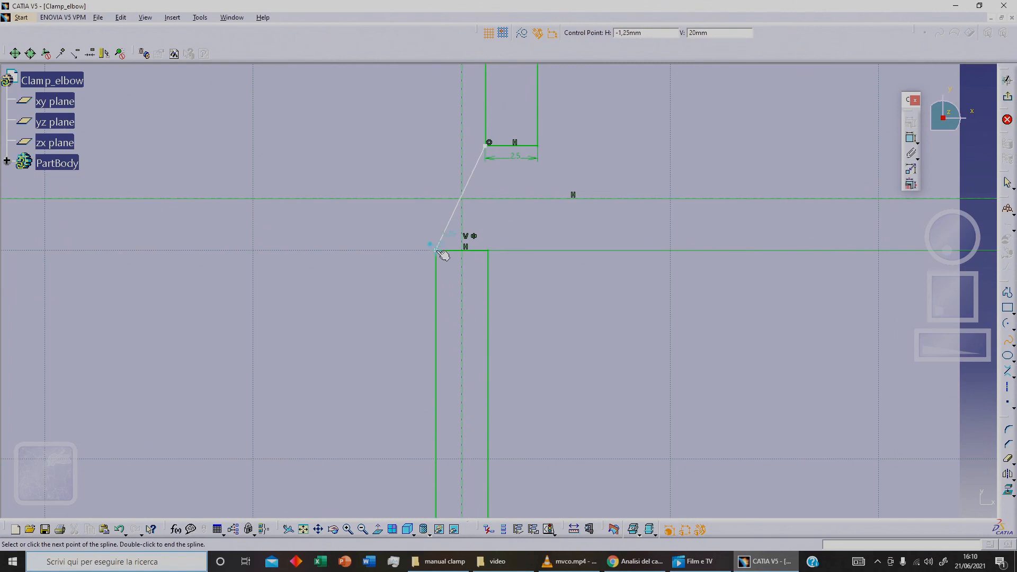
left_click(438, 250)
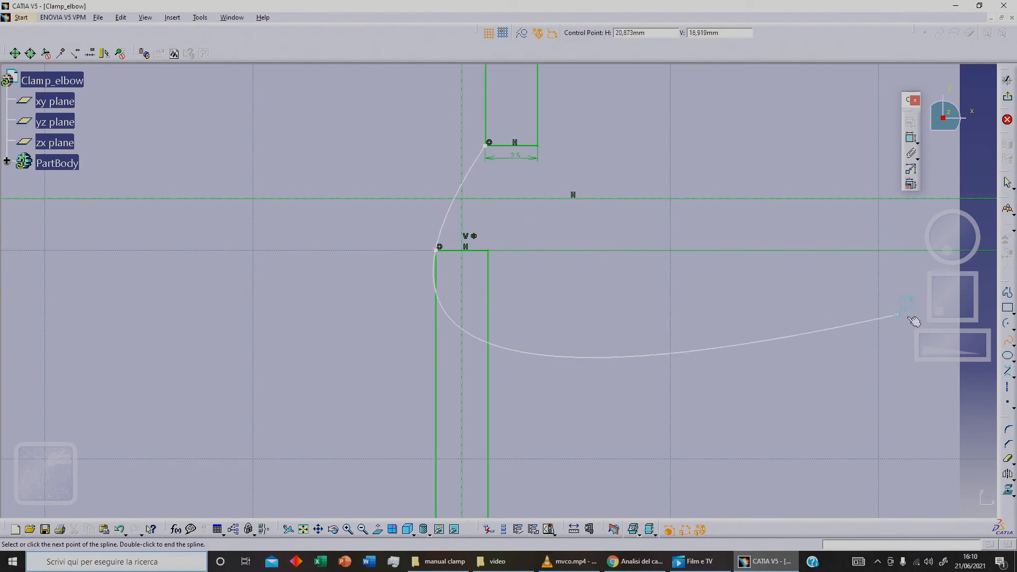
left_click(1006, 356)
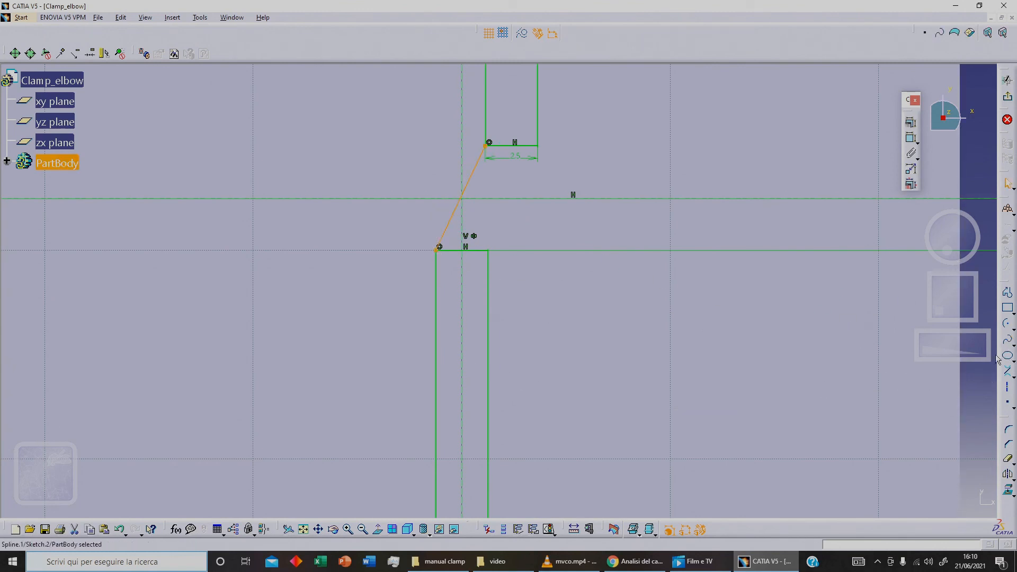
Step: Draw a second two-point spline from the upper rectangle's lower-right corner to the lower rectangle's upper-right corner
left_click(1006, 341)
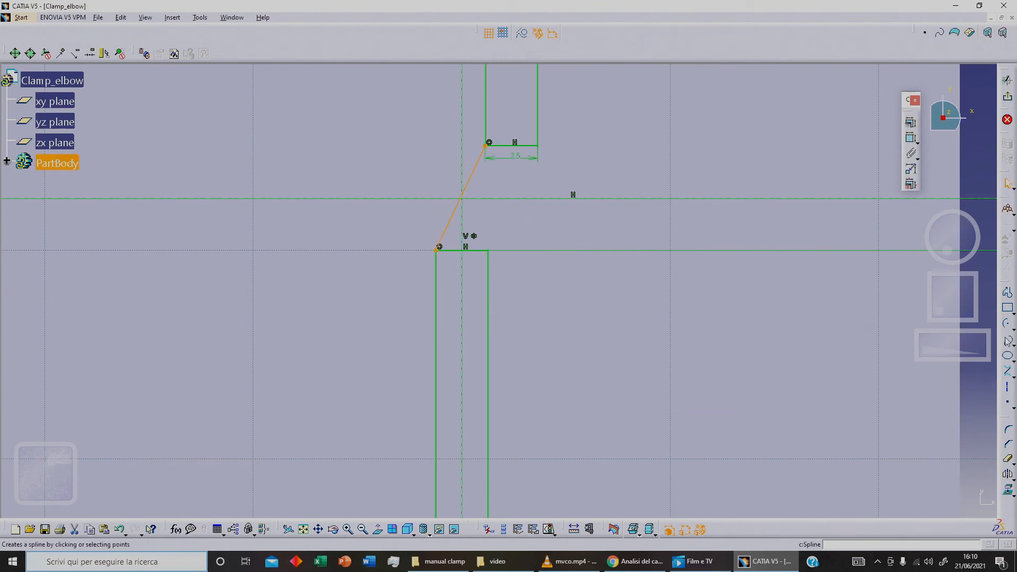
left_click(541, 143)
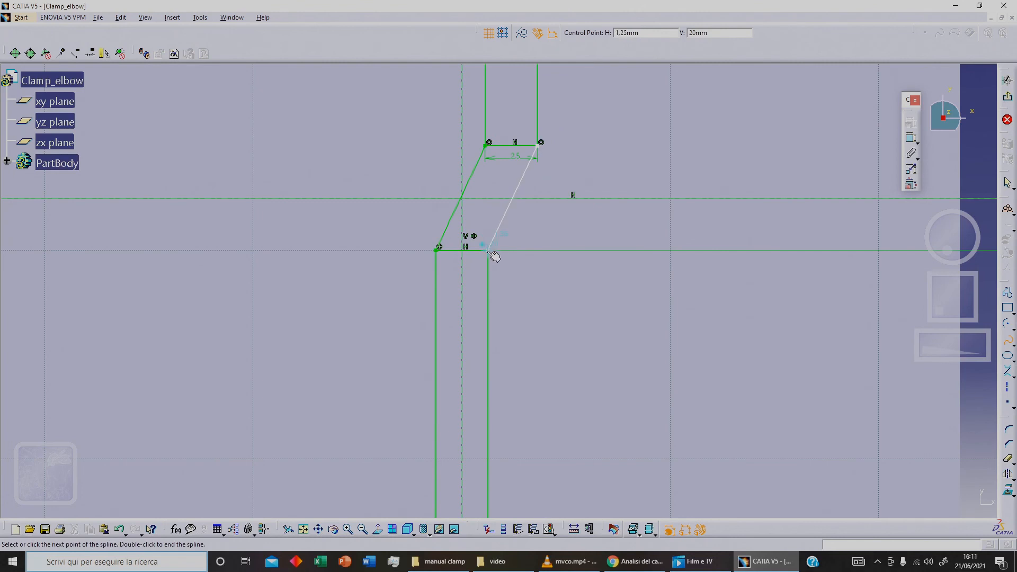
left_click(491, 248)
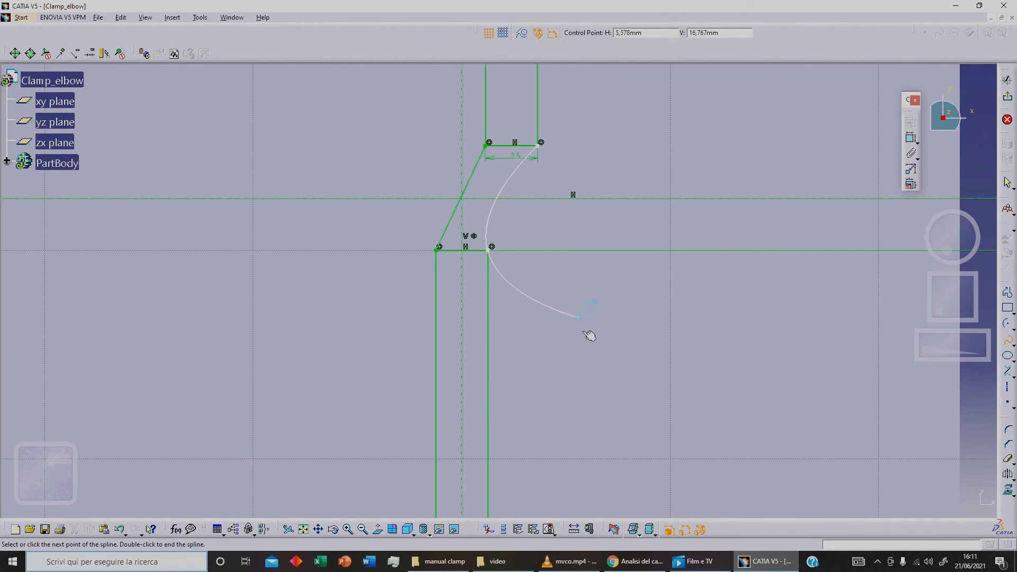
left_click(1008, 343)
Step: Turn on tangency at both control points of the left spline joining the two rectangles
double_click(477, 168)
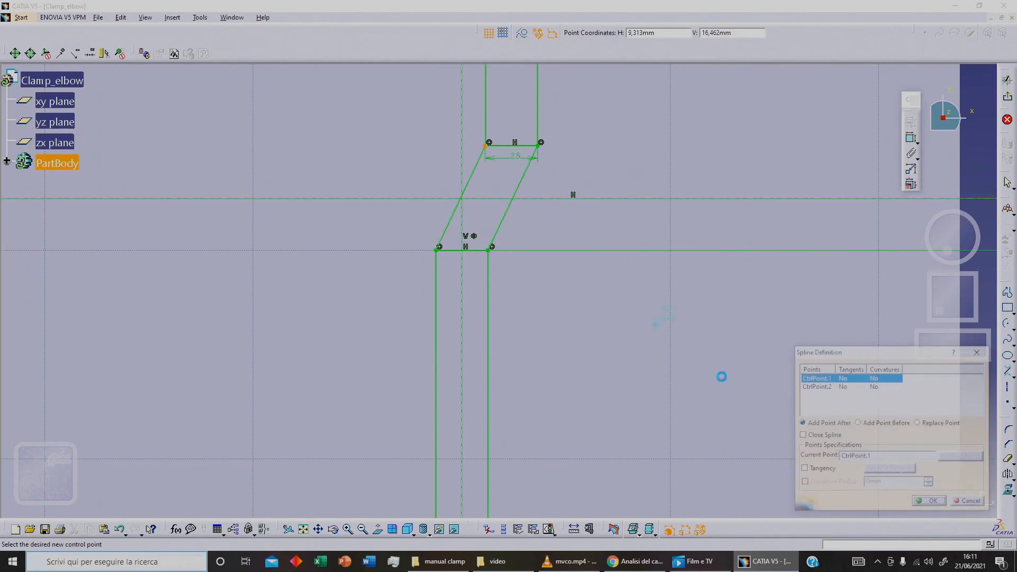
left_click(821, 469)
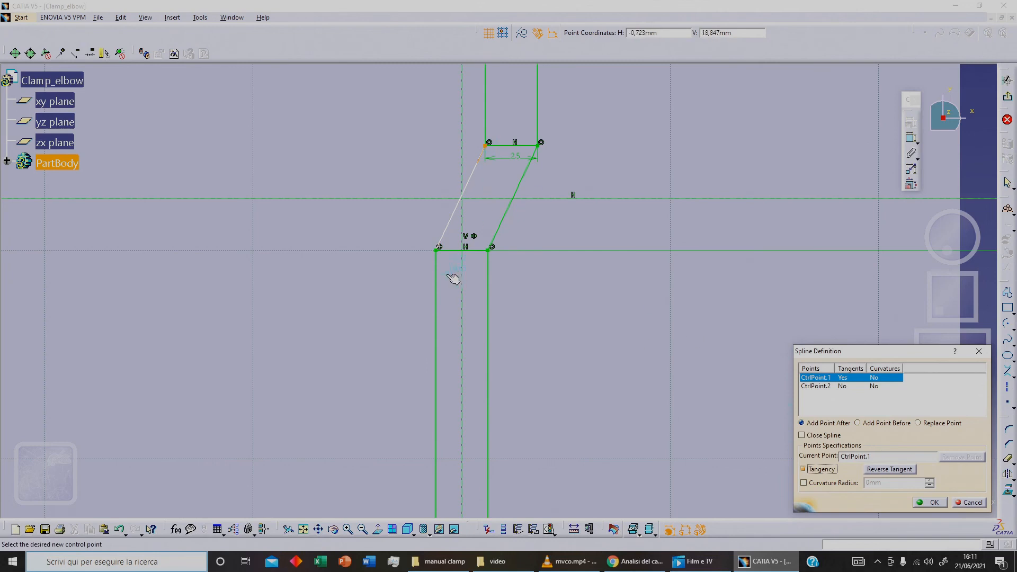
left_click(837, 386)
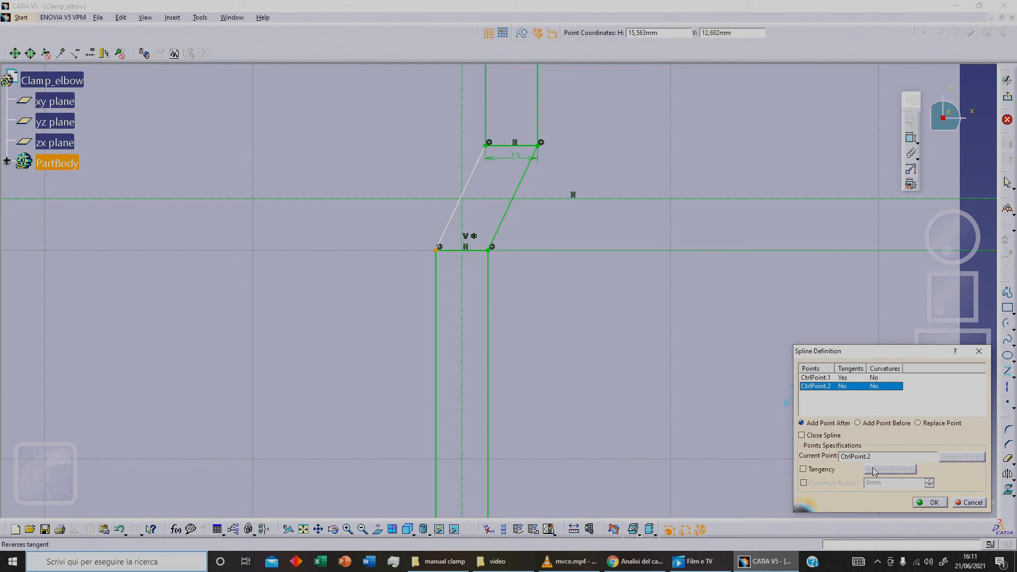
left_click(829, 470)
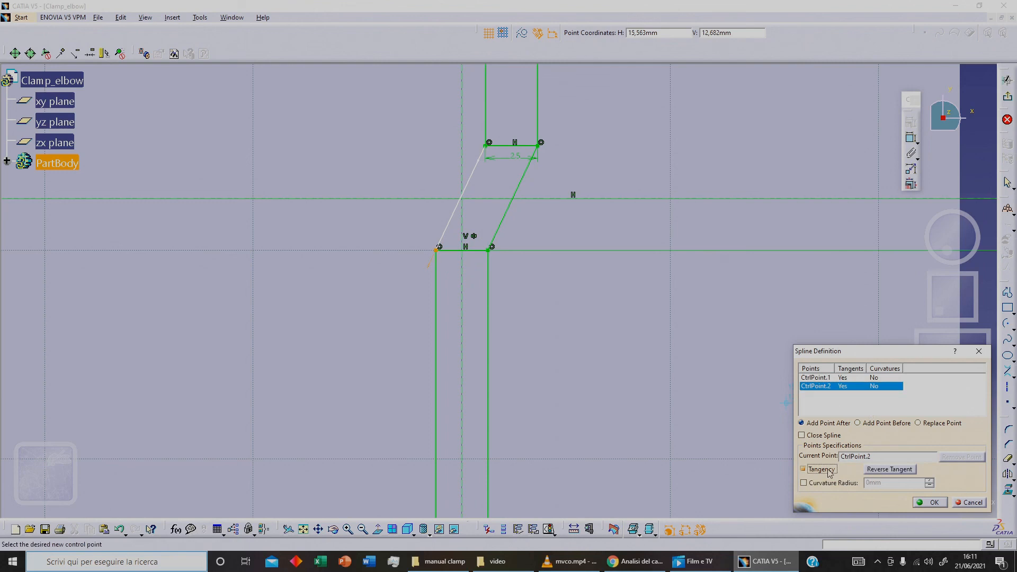
left_click(931, 503)
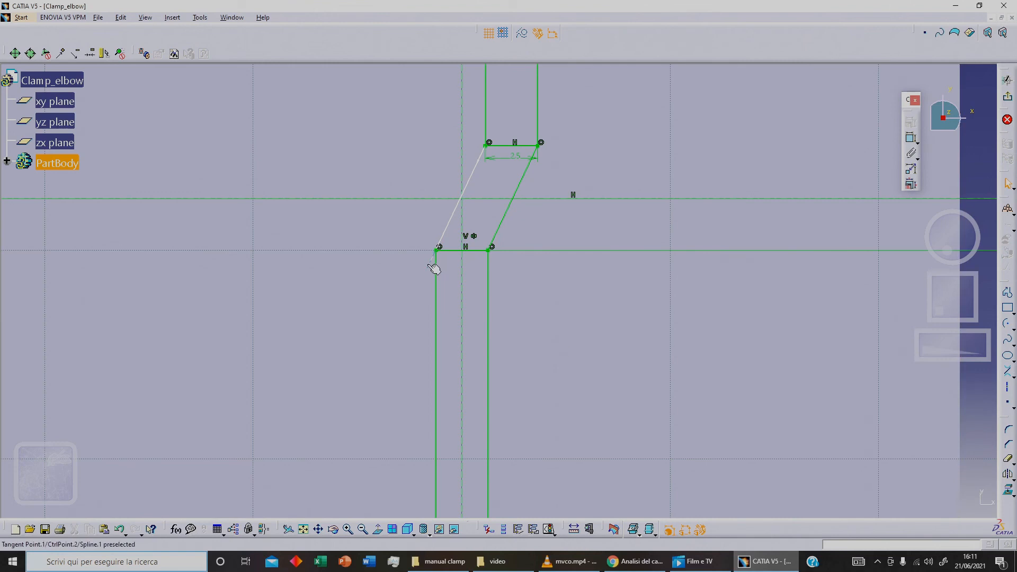
Step: Constrain the left spline's lower tangent to be parallel to the lower rectangle's left side
left_click(438, 279)
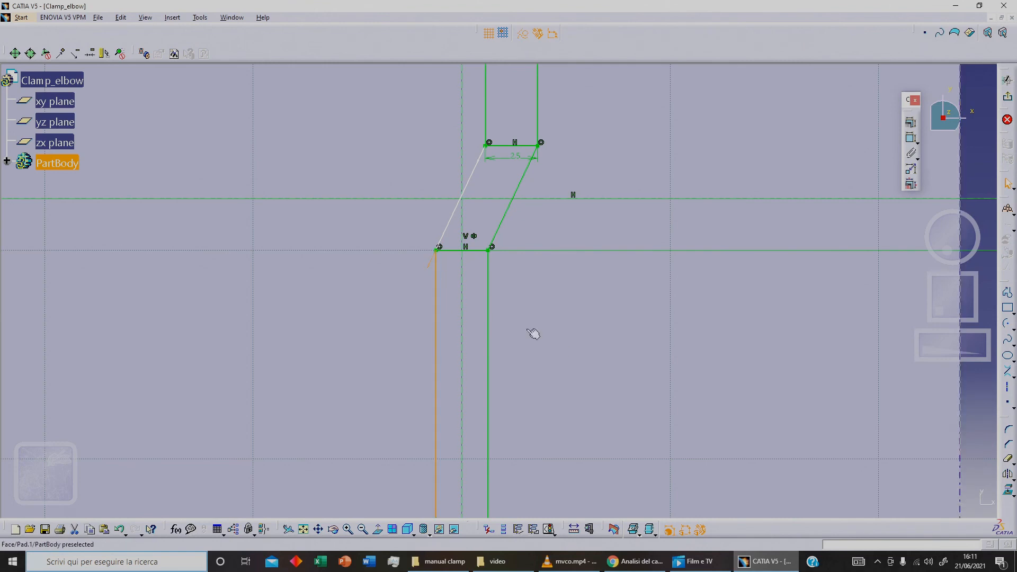
left_click(910, 123)
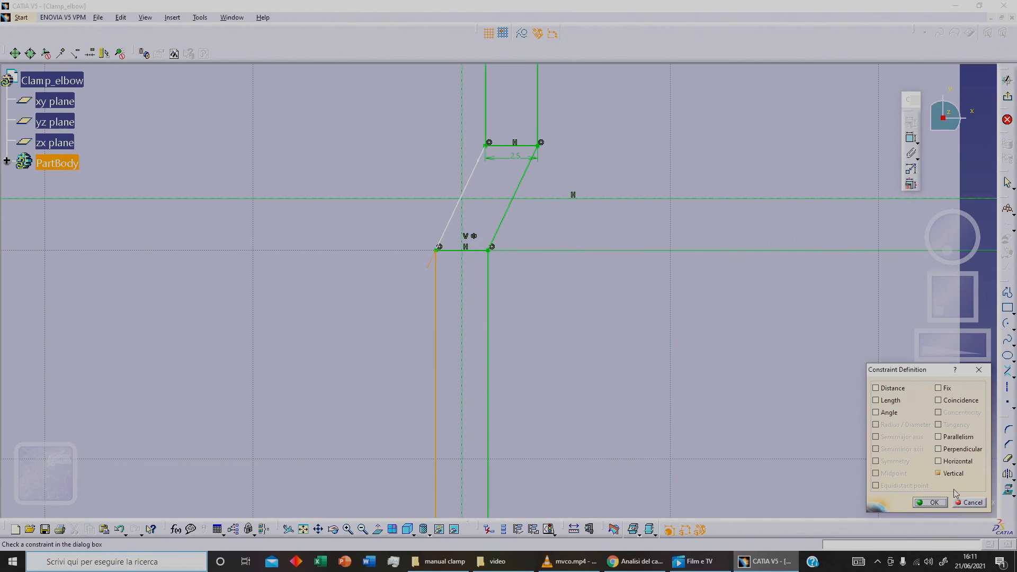
left_click(954, 439)
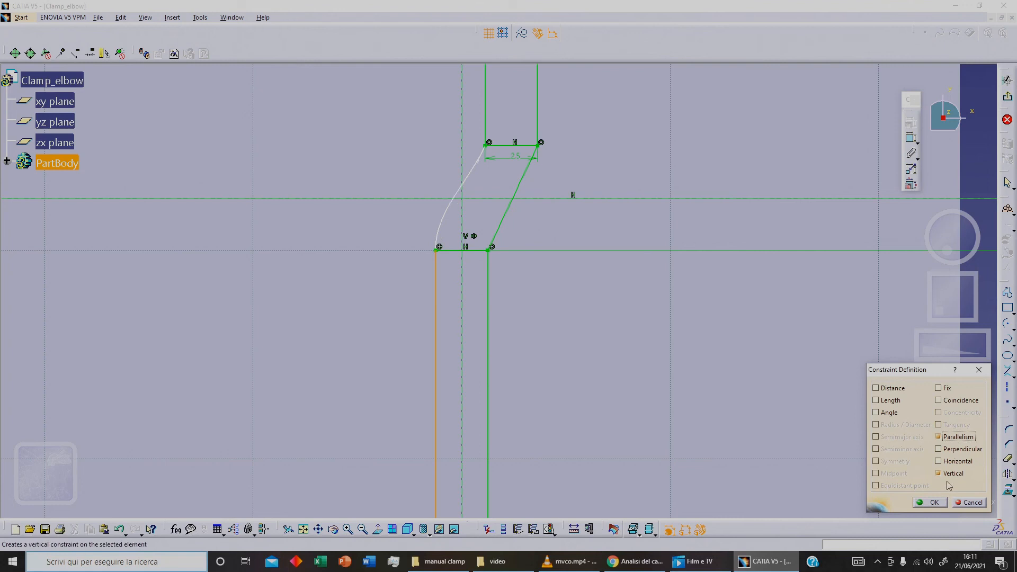
left_click(933, 503)
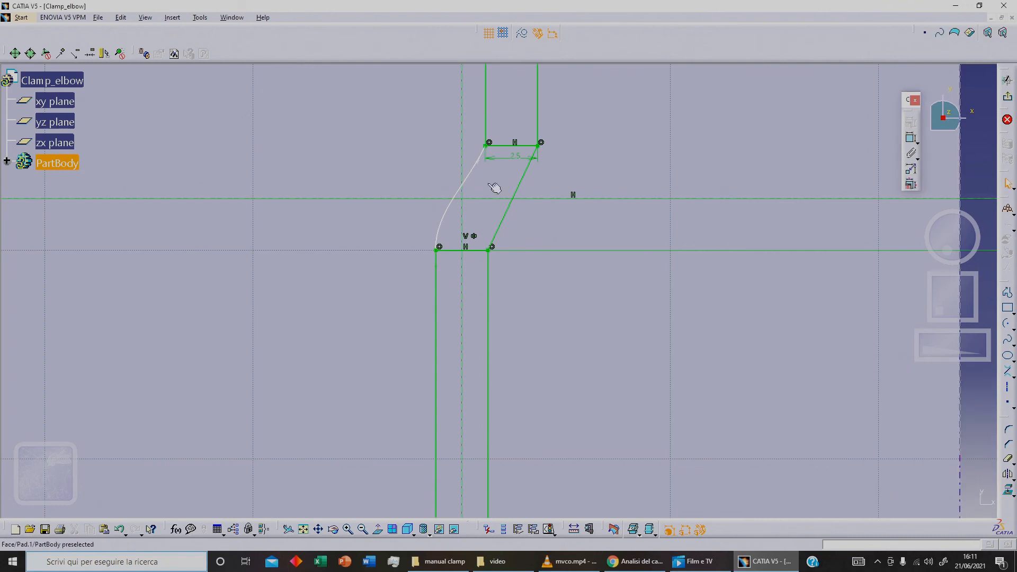
Step: Constrain the left spline's upper tangent to be parallel to the upper rectangle's left side
left_click(480, 158)
mouse_move(500, 123)
middle_mouse_down()
mouse_move(497, 170)
mouse_move(494, 129)
middle_mouse_up()
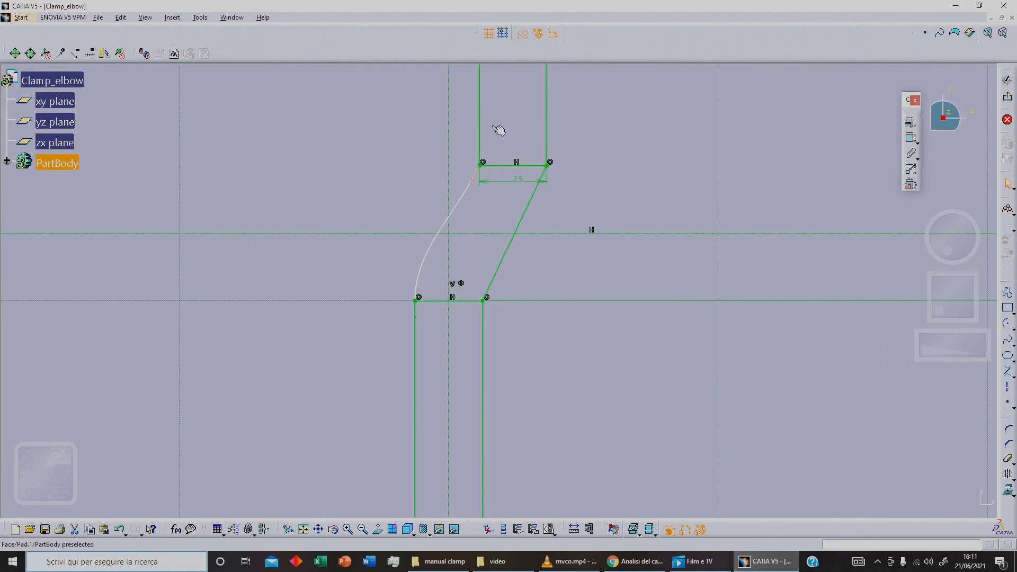
left_click(482, 116)
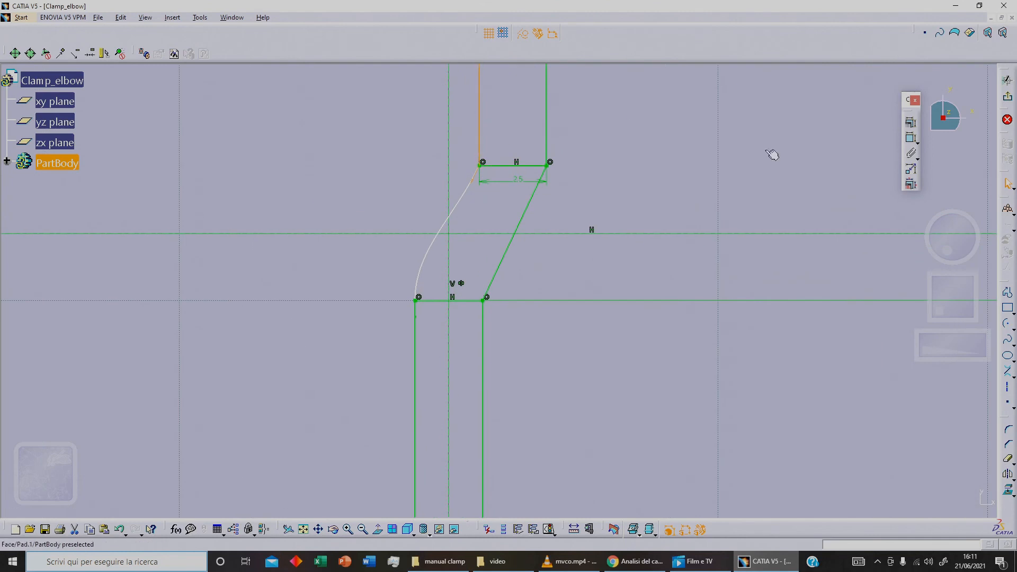
left_click(910, 122)
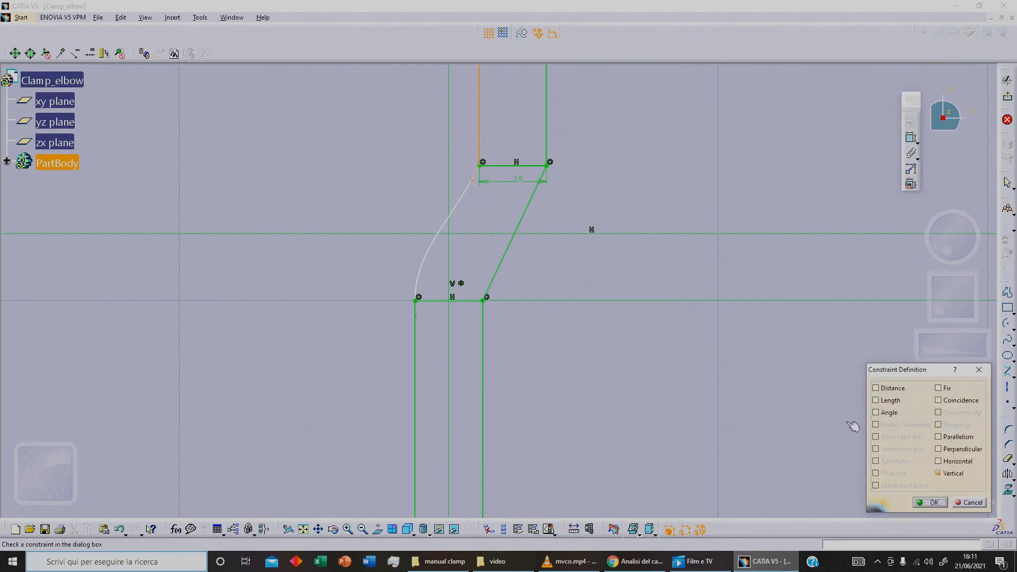
left_click(964, 437)
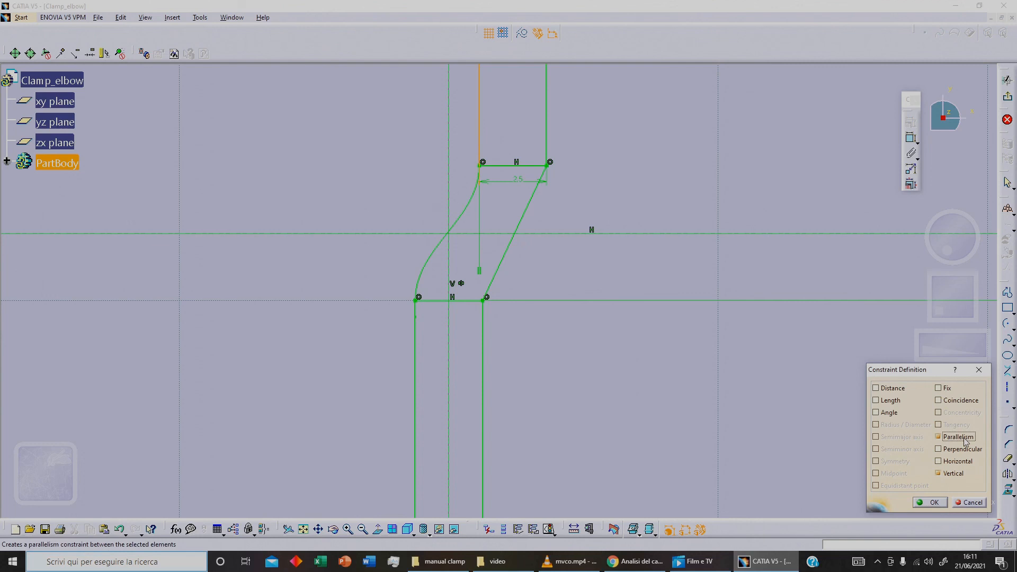
left_click(930, 502)
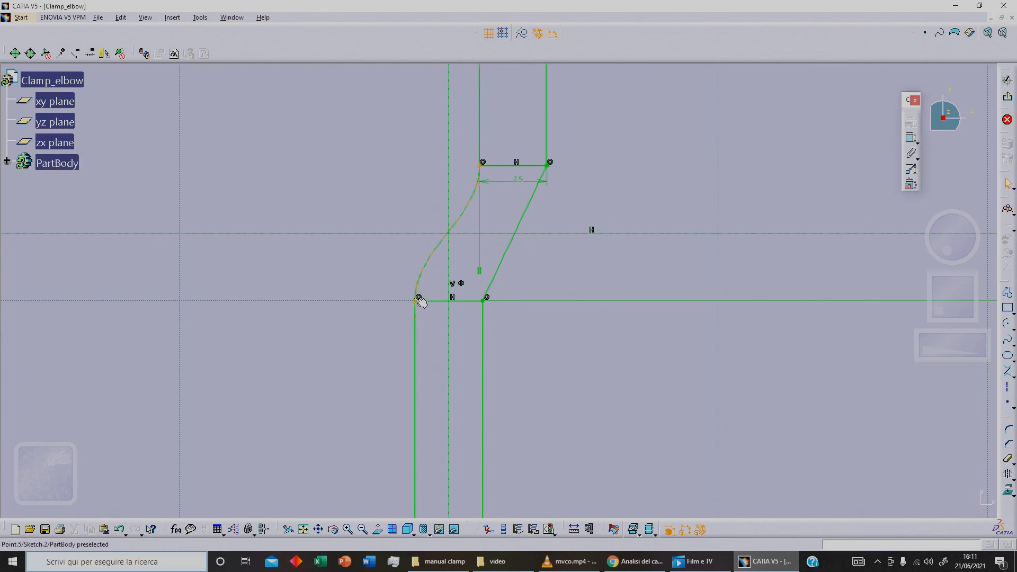
Step: Turn on tangency at both control points of the right spline joining the two rectangles
double_click(534, 218)
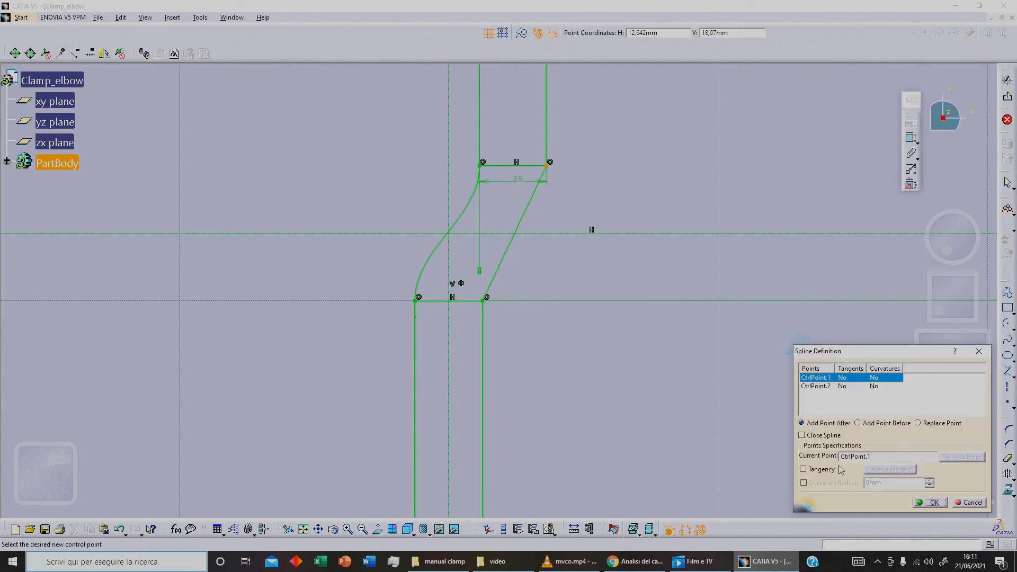
left_click(805, 468)
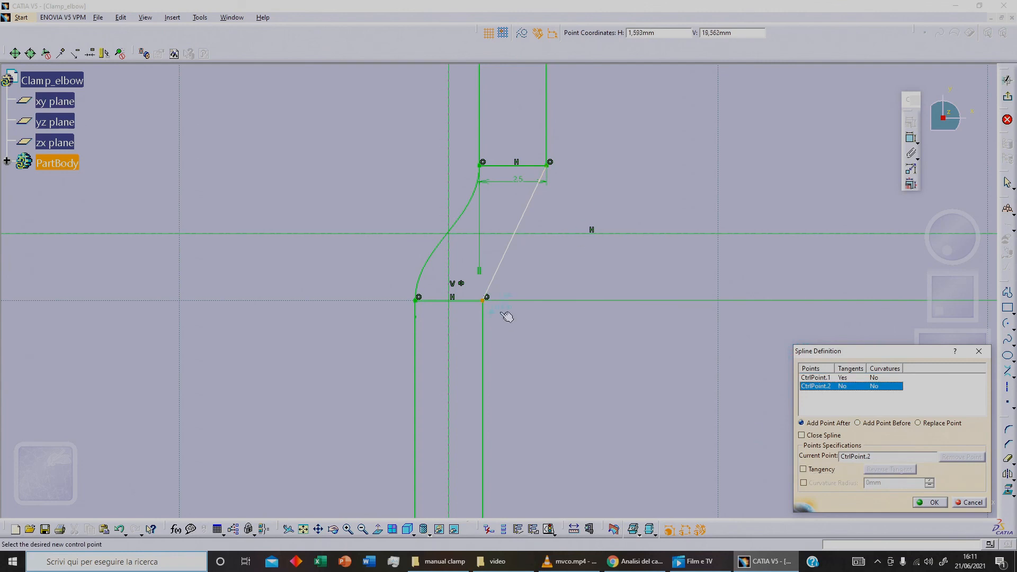
left_click(821, 470)
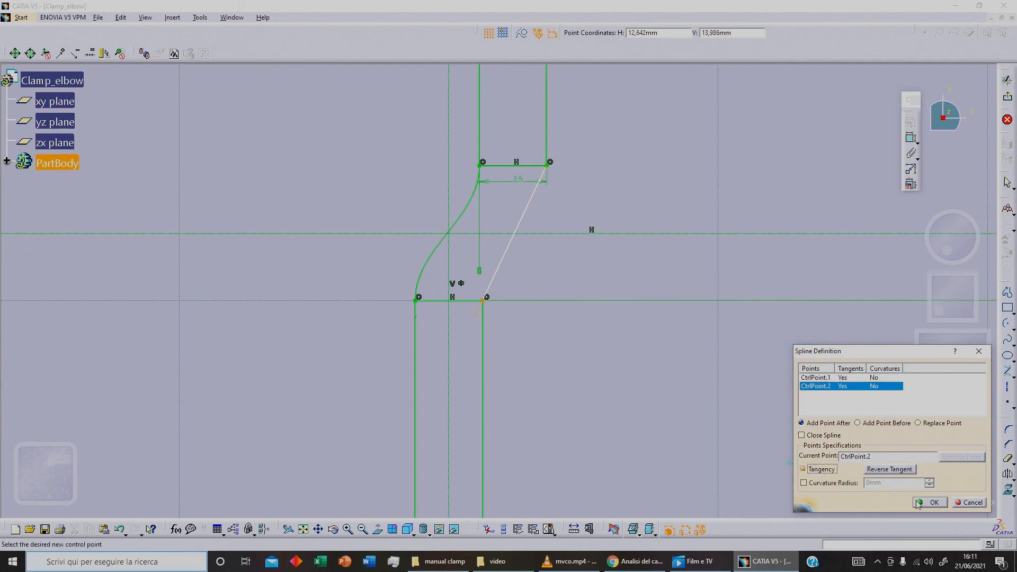
left_click(931, 502)
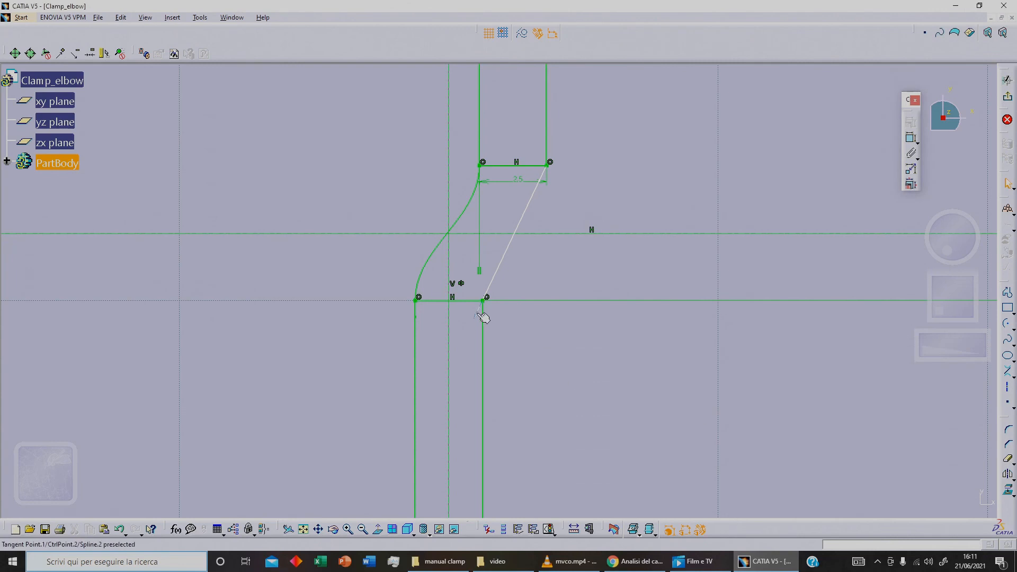
Step: Constrain the right spline's lower tangent to be parallel to the lower rectangle's right side
left_click(483, 345)
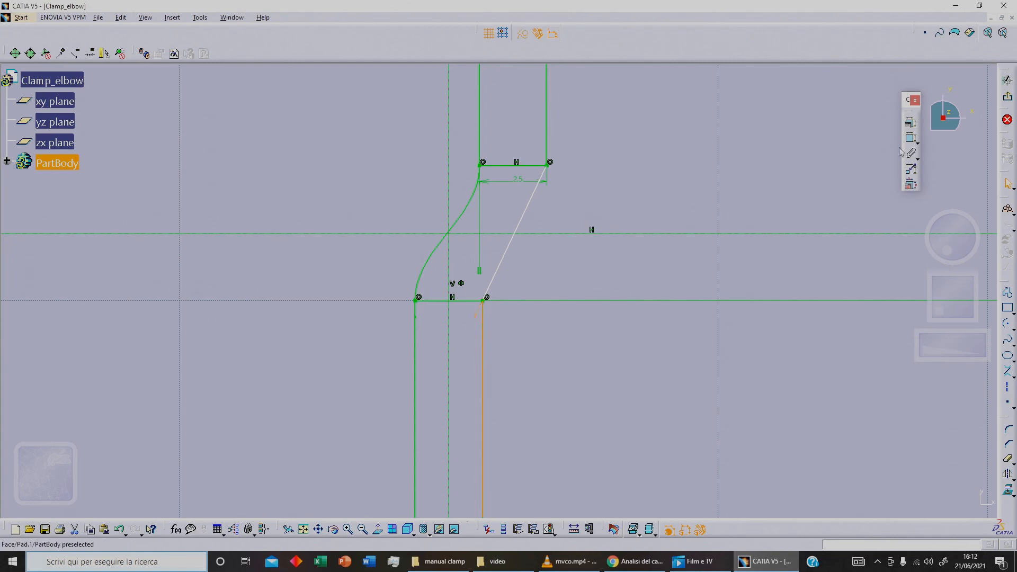
left_click(910, 123)
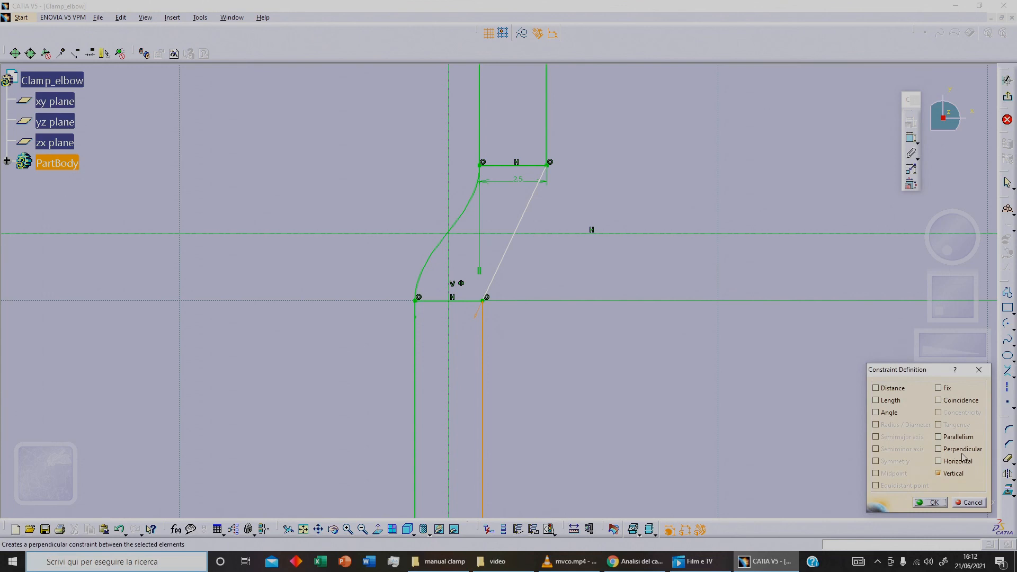
left_click(959, 437)
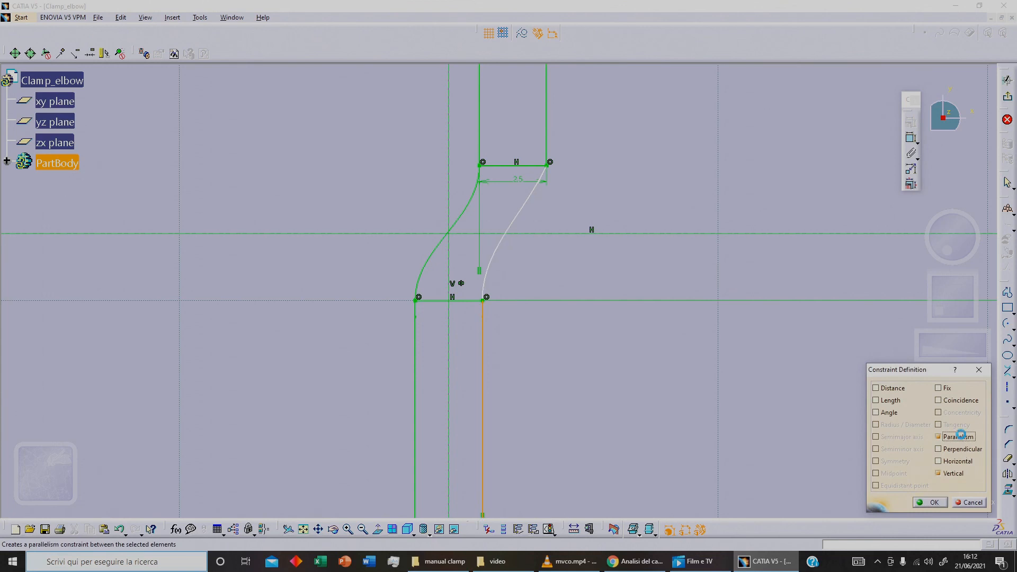
left_click(934, 503)
Step: Constrain the right spline's upper tangent to be parallel to the upper rectangle's right side
mouse_move(801, 404)
middle_mouse_down("ctrl")
mouse_move(633, 313)
mouse_move(548, 189)
middle_mouse_up("ctrl")
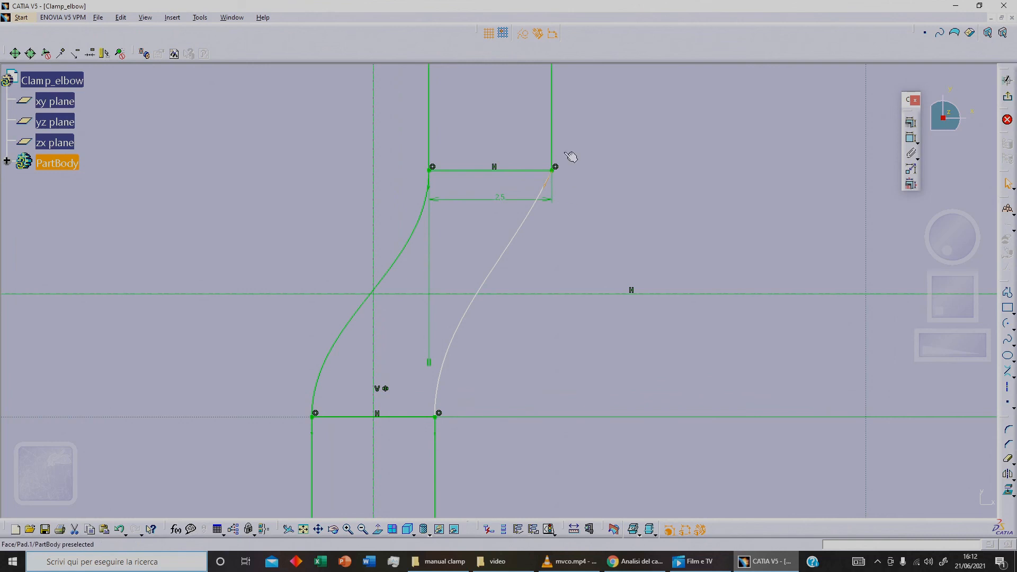
left_click(552, 143)
left_click(910, 155)
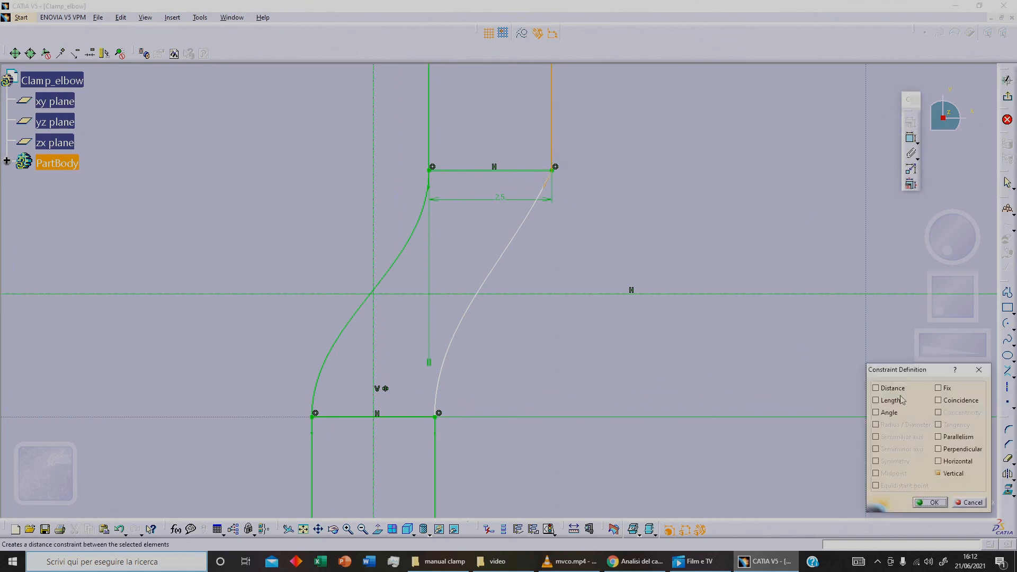
left_click(958, 438)
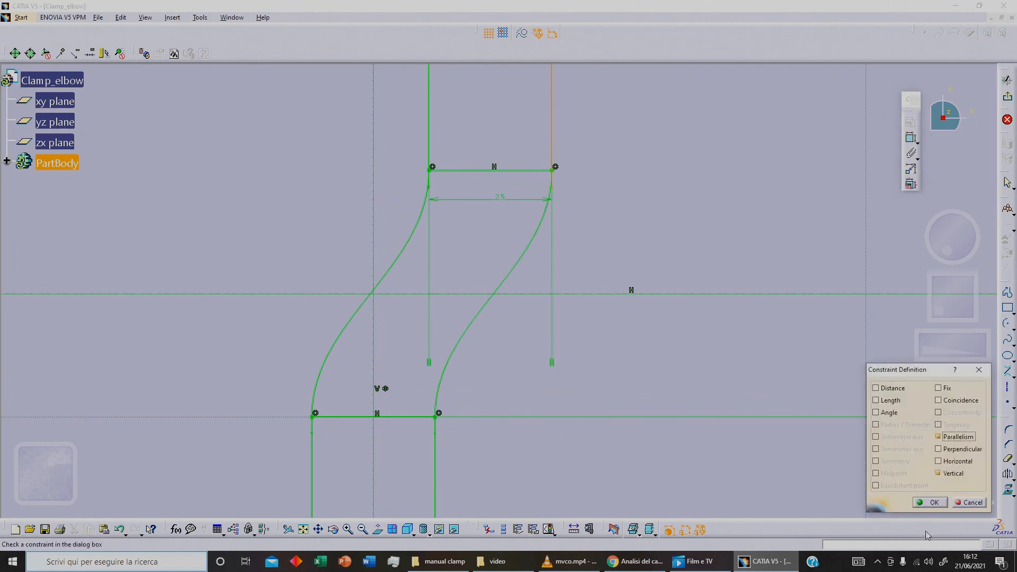
left_click(931, 502)
Step: Check the sketch's solving status with both splines constrained
middle_click_drag(716, 295, 662, 362, "ctrl")
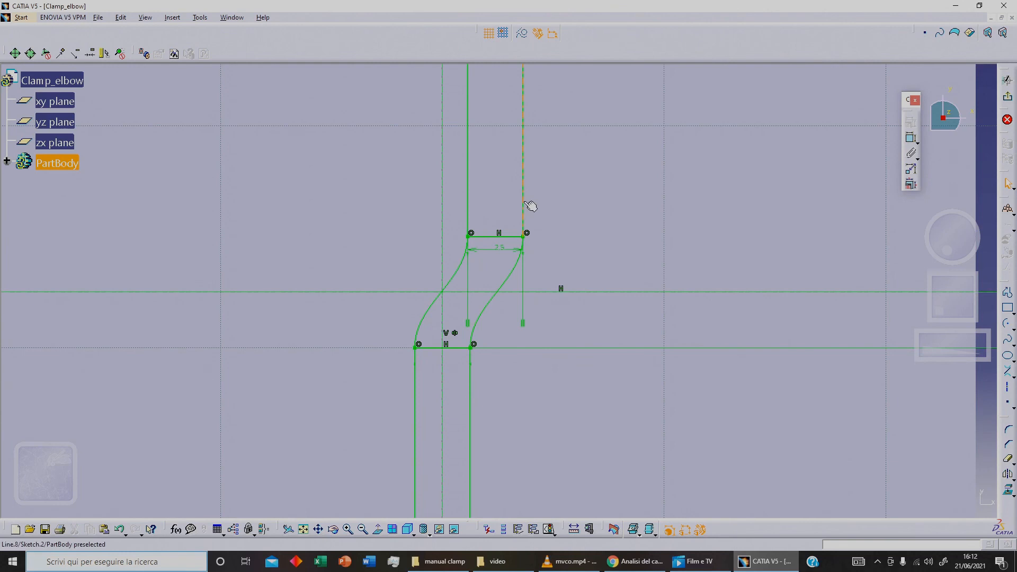
middle_click_drag(571, 285, 565, 240, "ctrl")
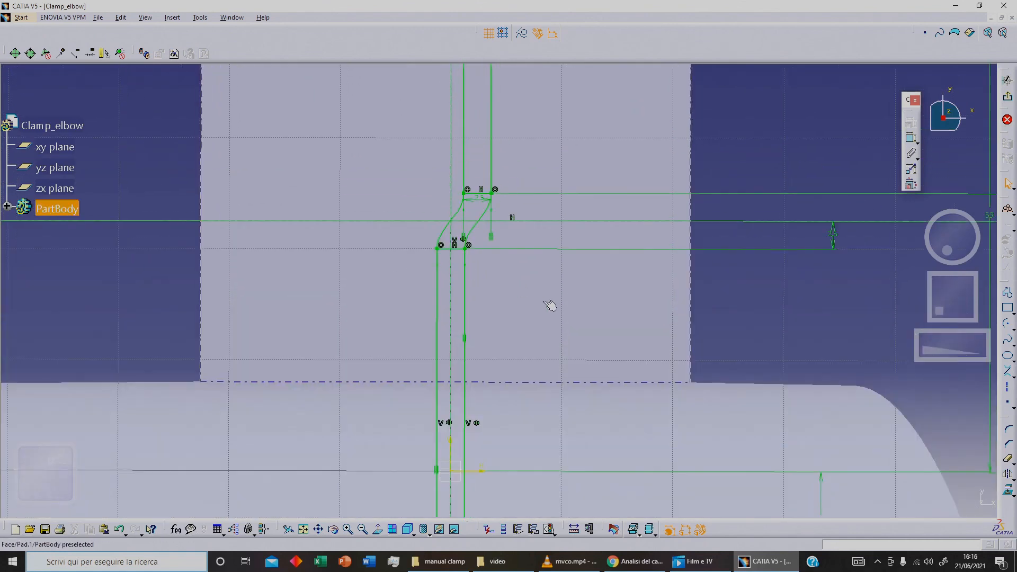
left_click(550, 530)
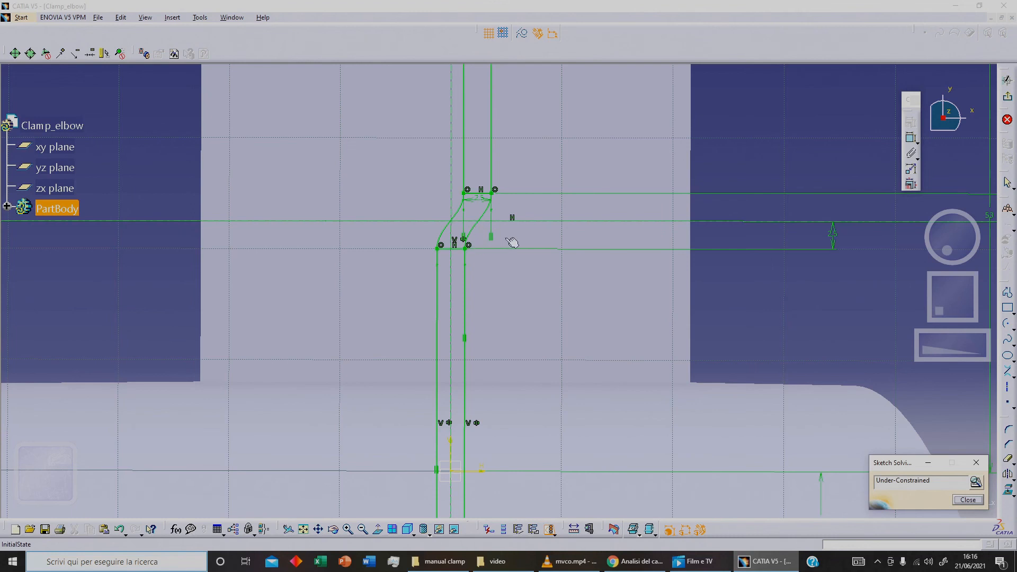
left_click(967, 500)
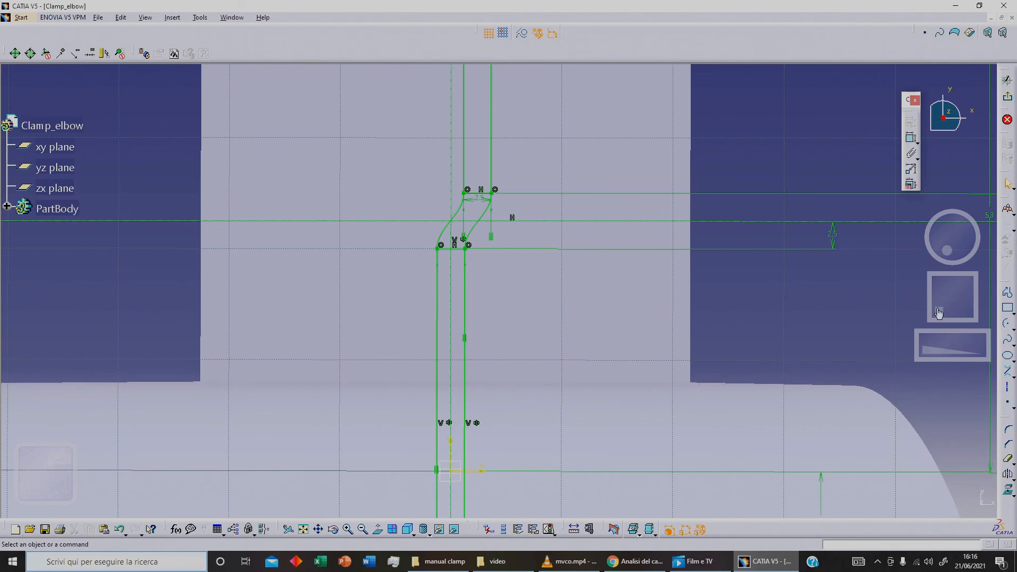
Step: Quick Trim away the two short horizontal rectangle edges at the ends of the splines to form one continuous profile
left_click(1008, 459)
left_click(492, 198)
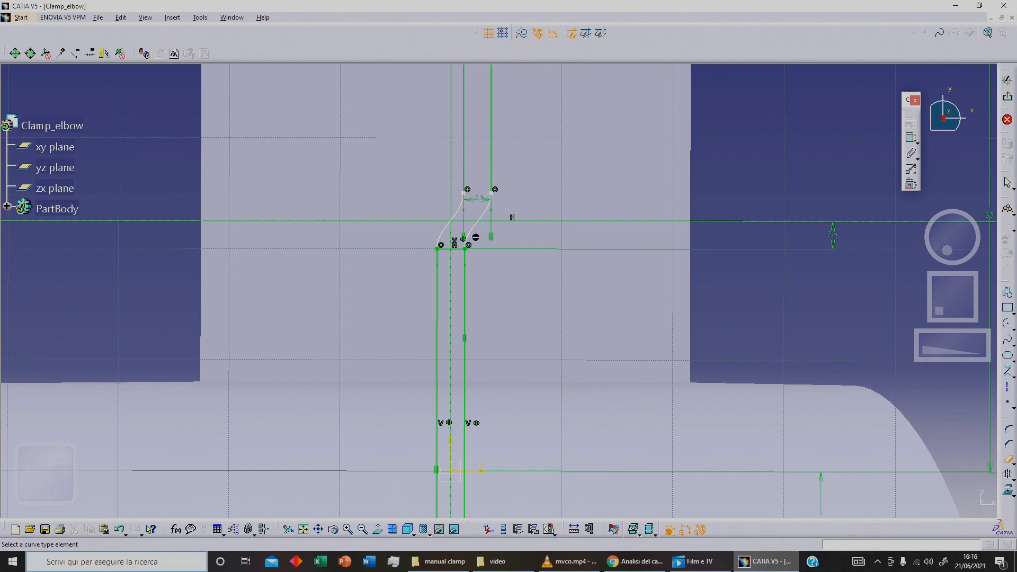
left_click(445, 249)
mouse_move(640, 248)
middle_mouse_down("ctrl")
mouse_move(644, 315)
mouse_move(639, 289)
middle_mouse_up("ctrl")
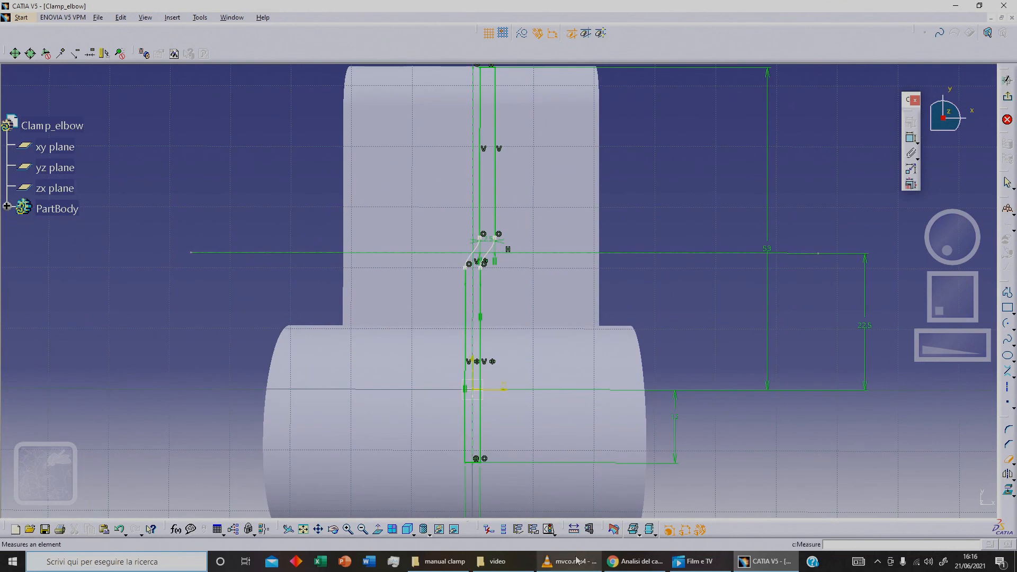
Step: Check the trimmed profile's solving status and exit the sketch
left_click(574, 528)
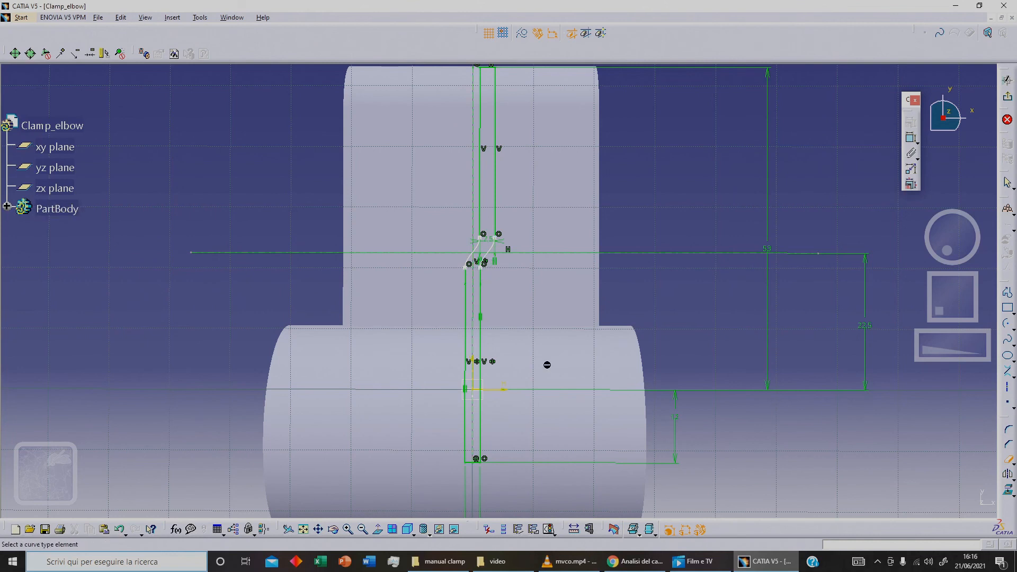
left_click(555, 533)
mouse_move(504, 311)
middle_mouse_down()
mouse_move(509, 324)
mouse_move(503, 284)
middle_mouse_up()
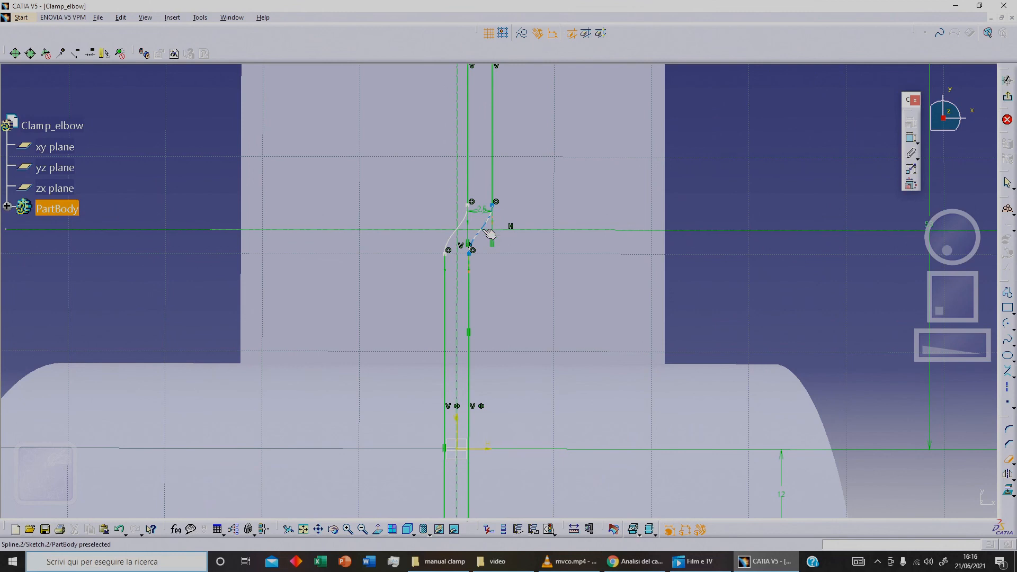
left_click(550, 530)
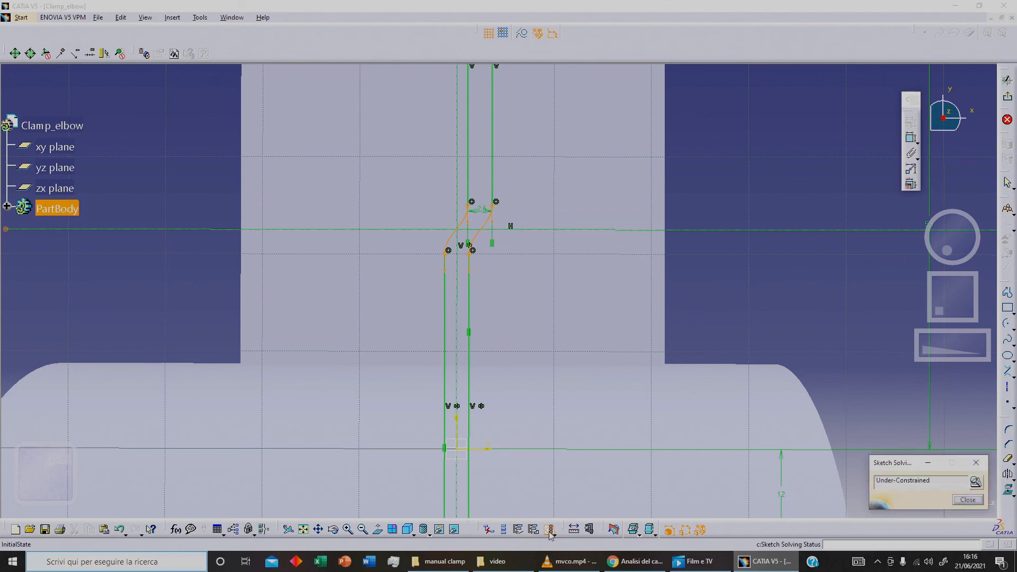
left_click(969, 501)
middle_click_drag(724, 310, 730, 323)
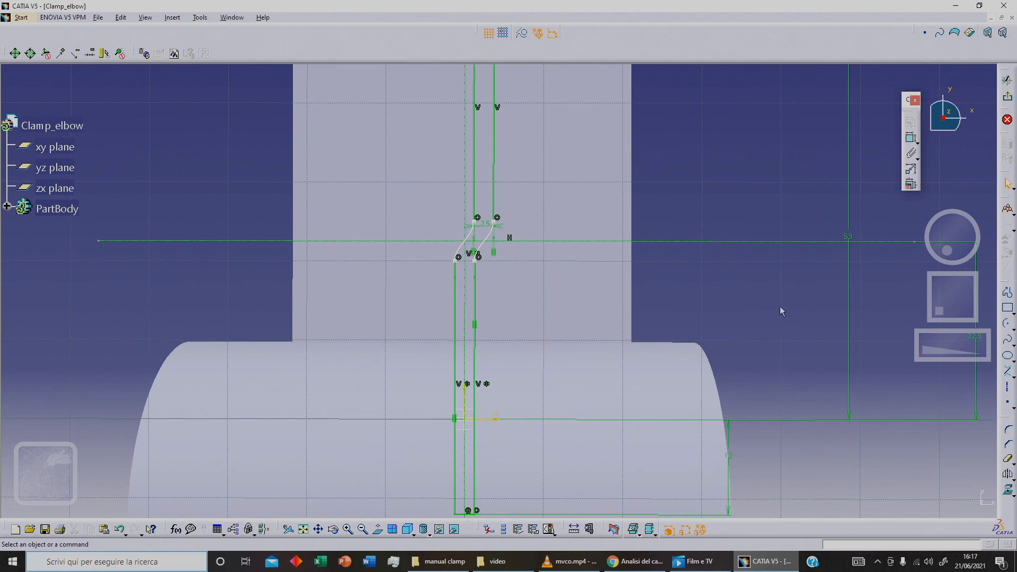
left_click(1007, 96)
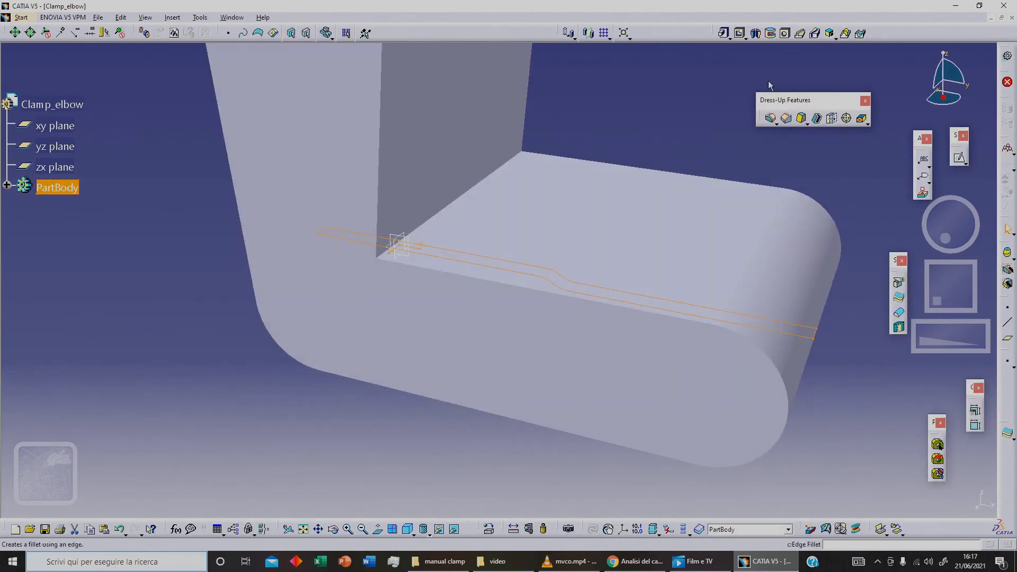
Step: Pad the narrow offset profile to a length of 100 mm with mirrored extent
left_click(723, 33)
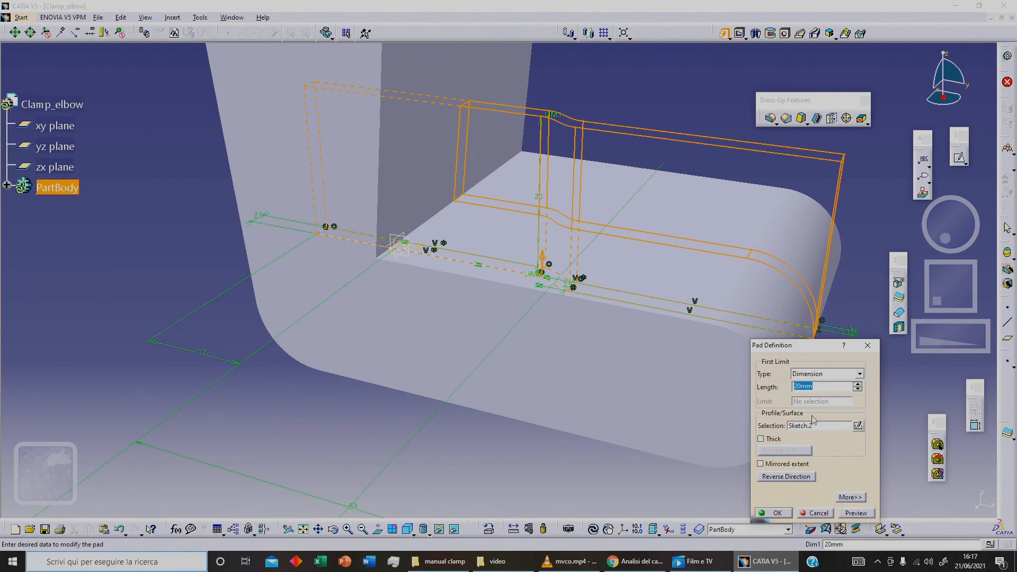
type("10")
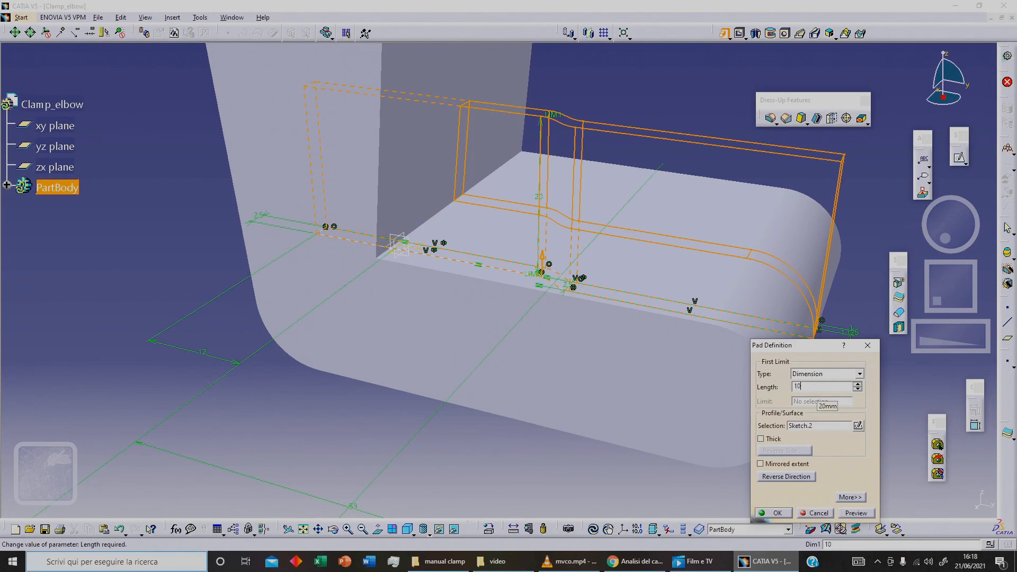
type("0")
left_click(800, 464)
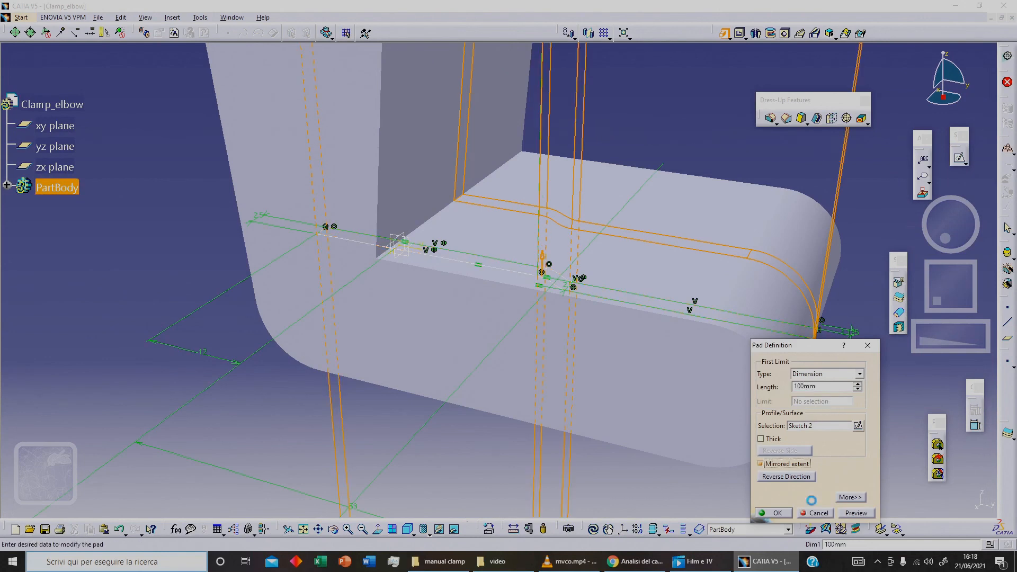
left_click(853, 514)
middle_click_drag(721, 485, 547, 320)
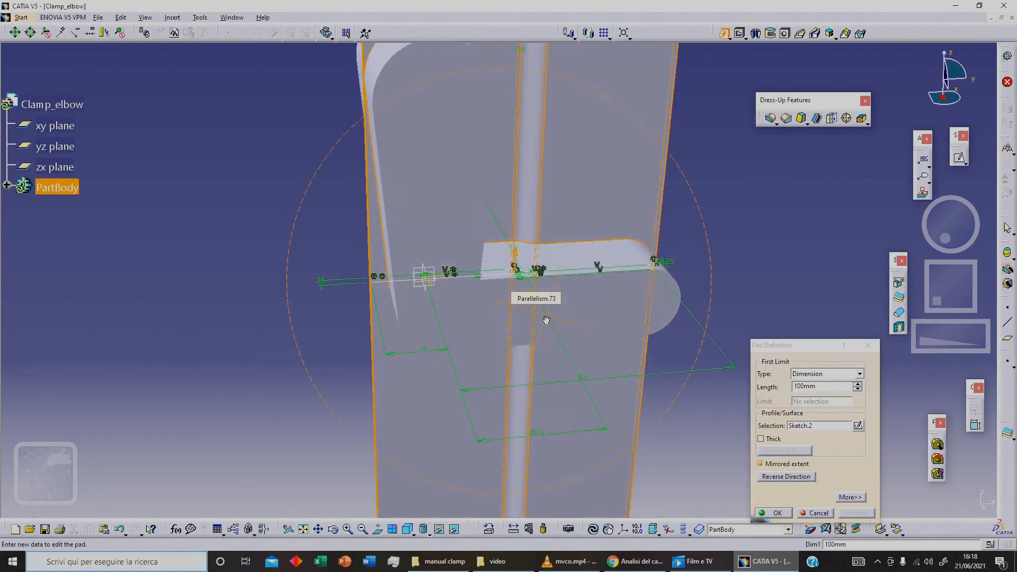
left_click(777, 513)
middle_click_drag(724, 307, 525, 325)
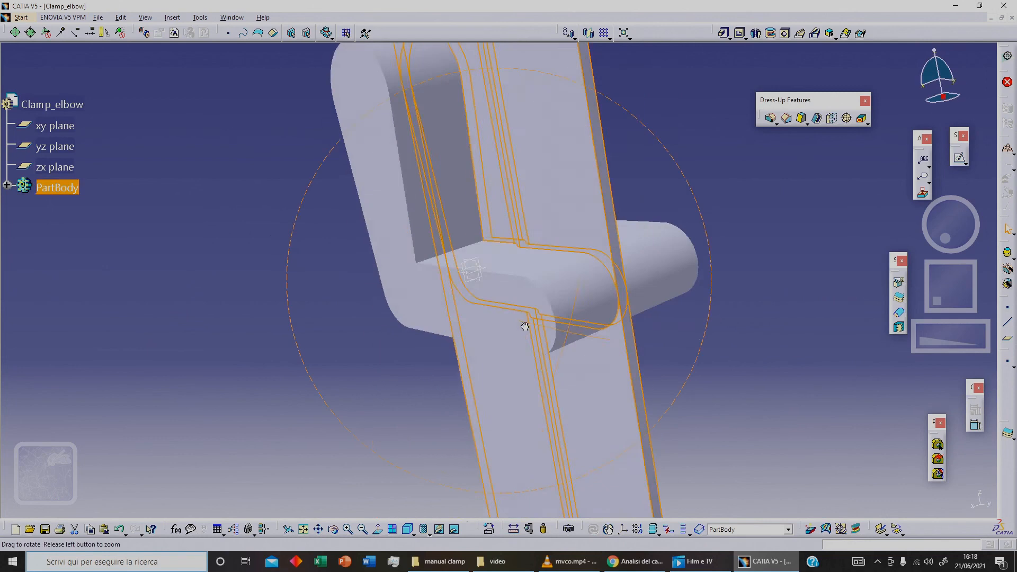
left_click(406, 372)
middle_click_drag(741, 284, 688, 307)
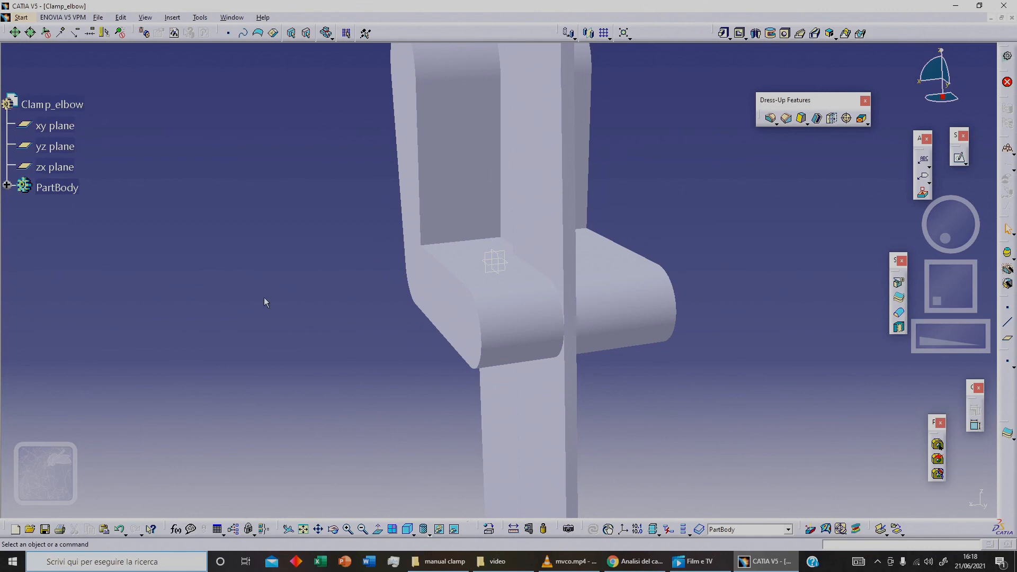
middle_click_drag(376, 322, 366, 378)
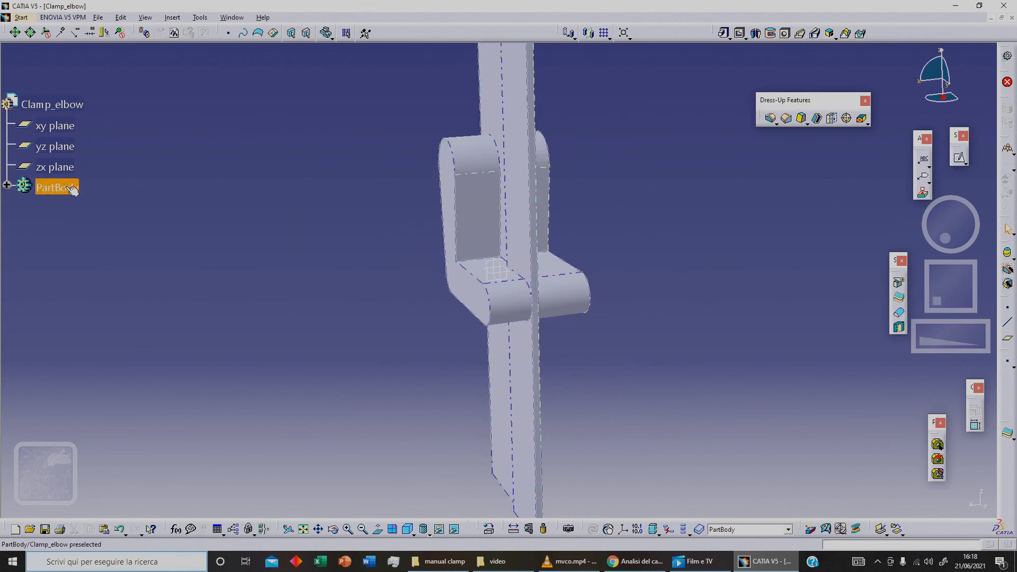
Step: Insert a new body and move the narrow profile's pad from PartBody into it
left_click(7, 185)
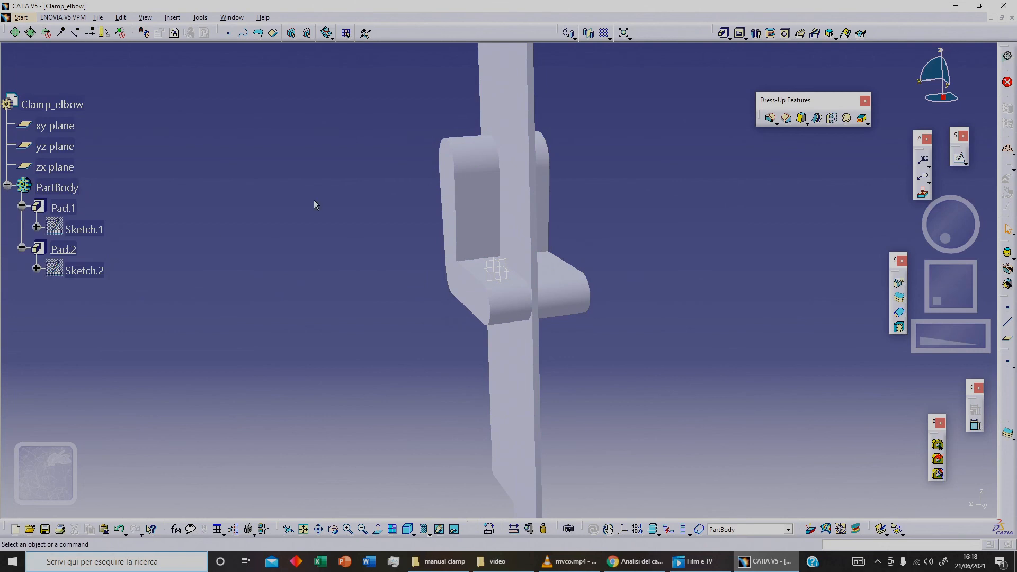
left_click(172, 17)
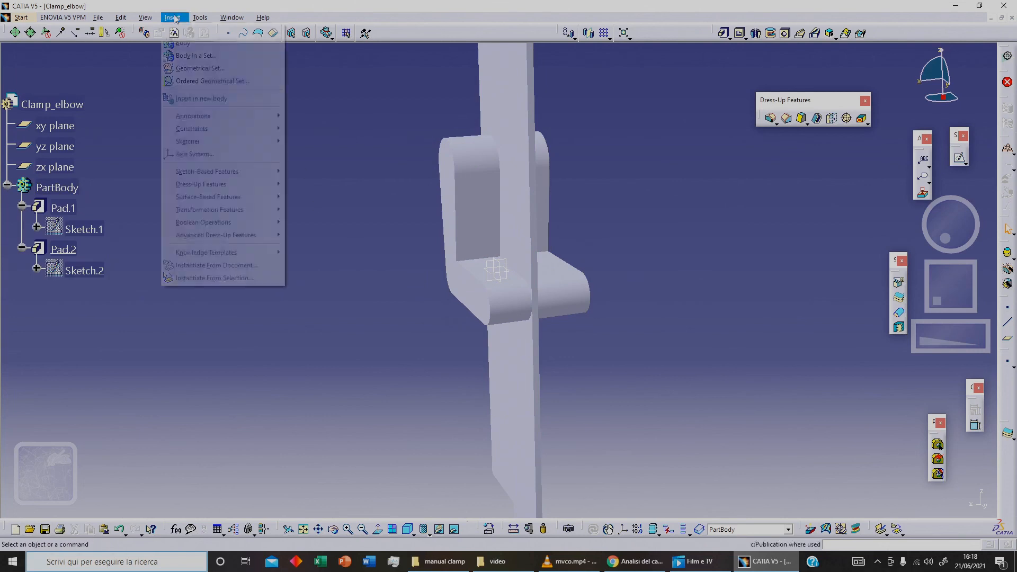
left_click(201, 44)
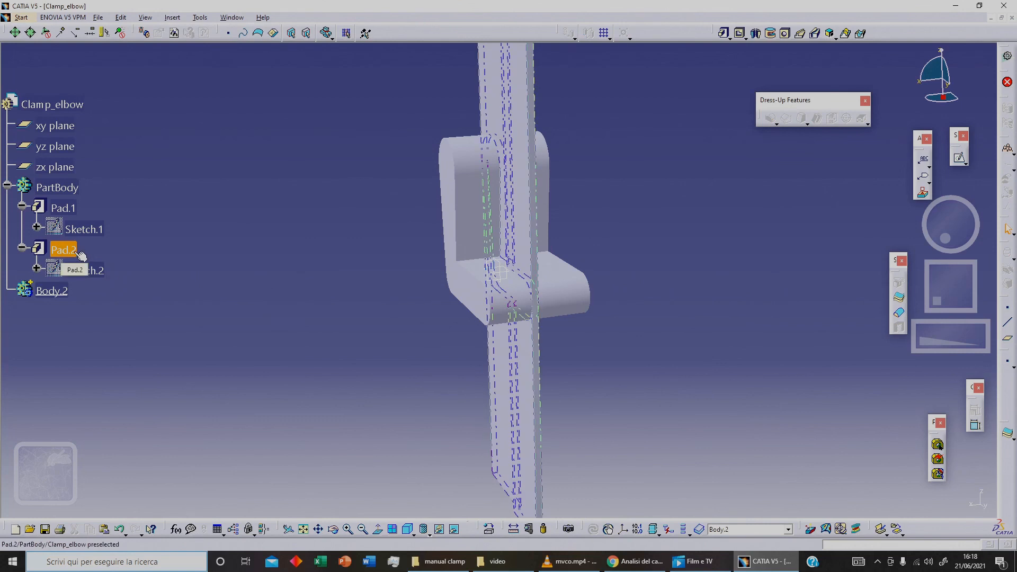
left_click_drag(77, 251, 58, 292)
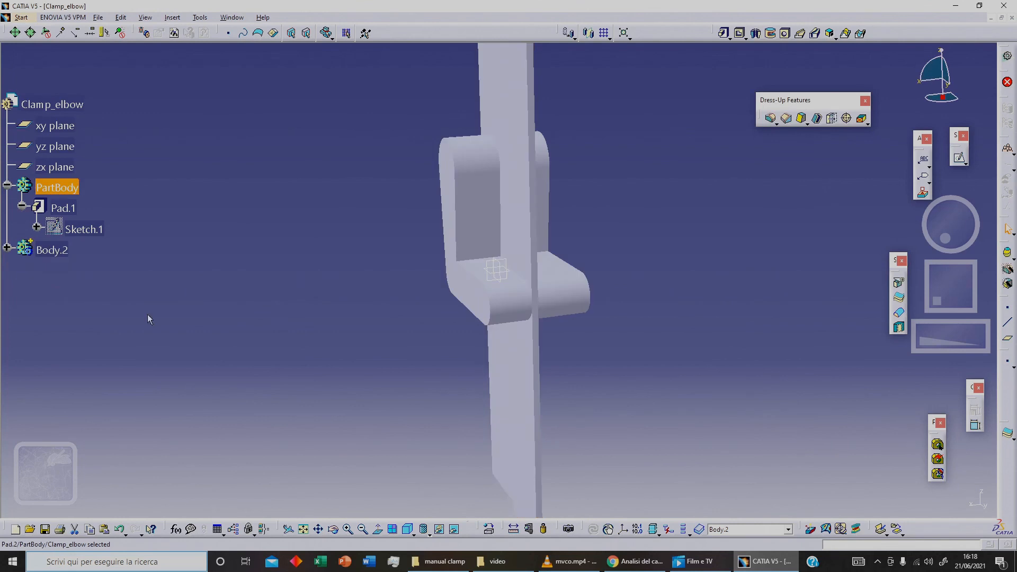
left_click(59, 251)
left_click(72, 189)
left_click(52, 249)
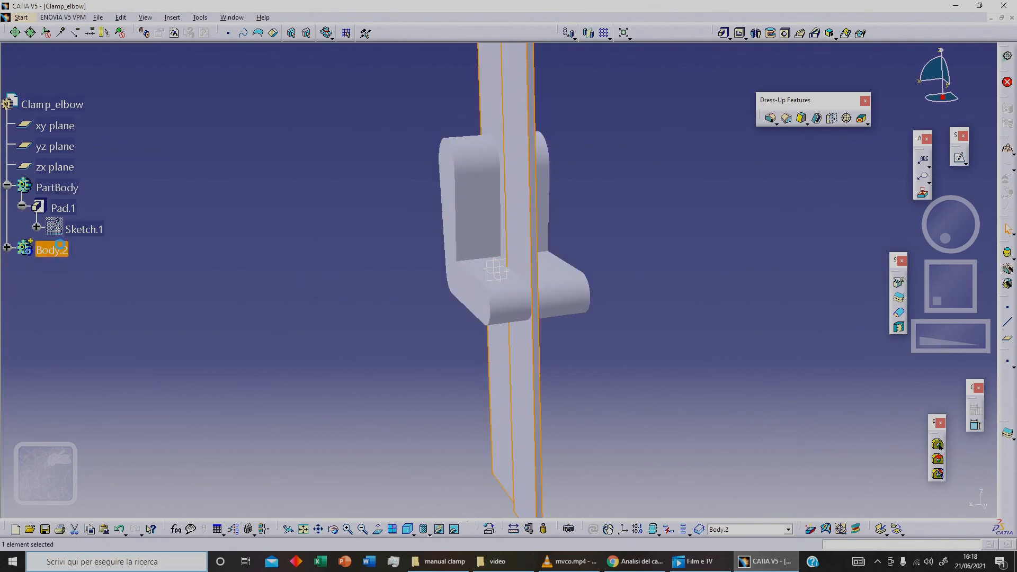
left_click(7, 186)
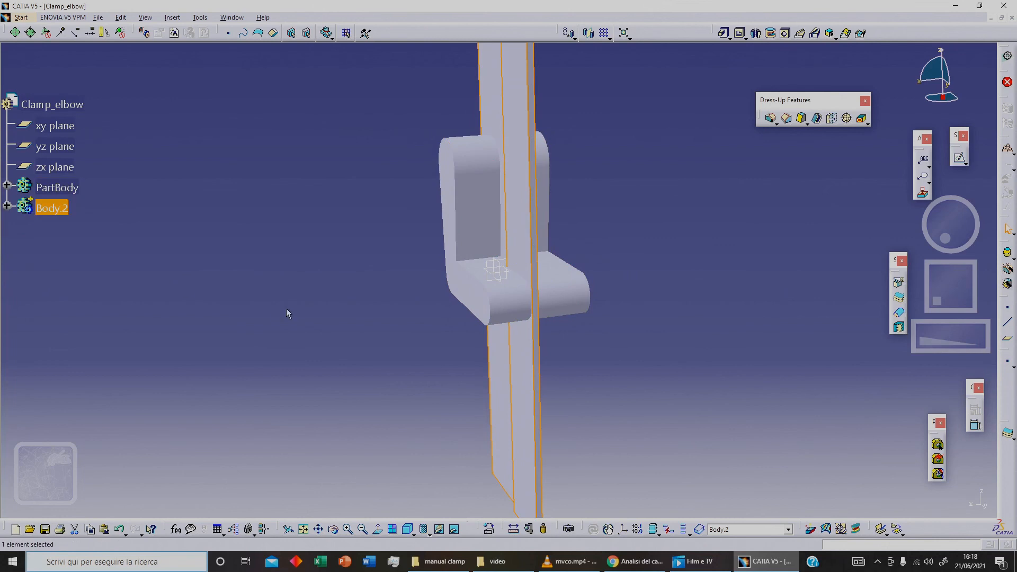
left_click(324, 331)
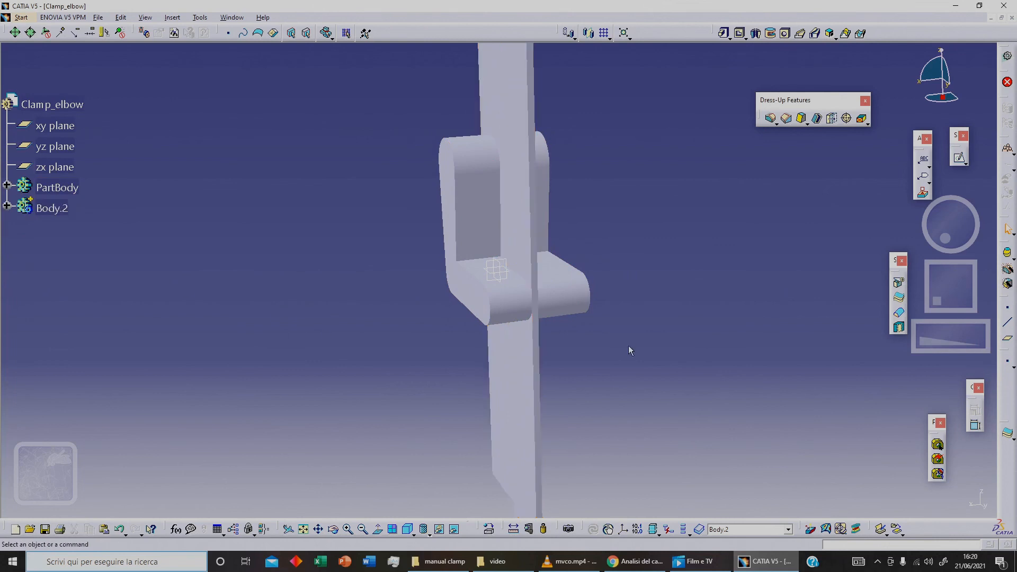
Step: Edit the elbow pad's sketch and add an 8 mm diameter circle centred on the upper end arc
left_click(7, 185)
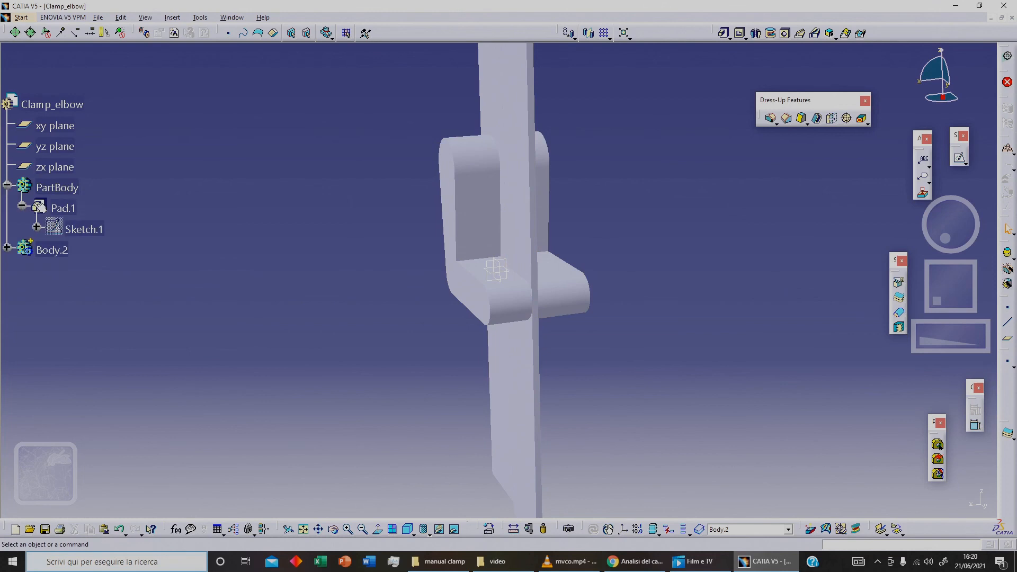
double_click(83, 229)
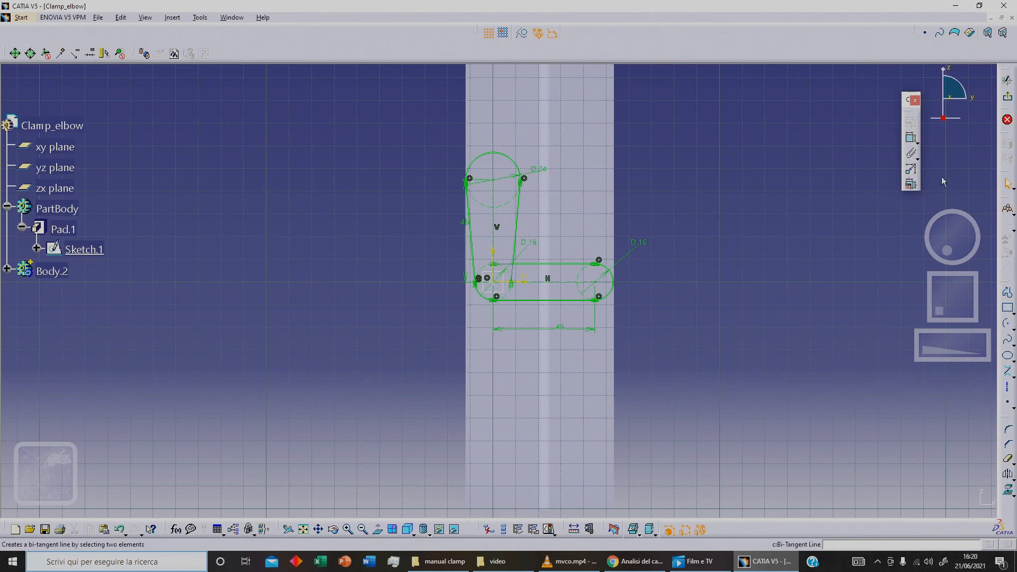
left_click(1012, 329)
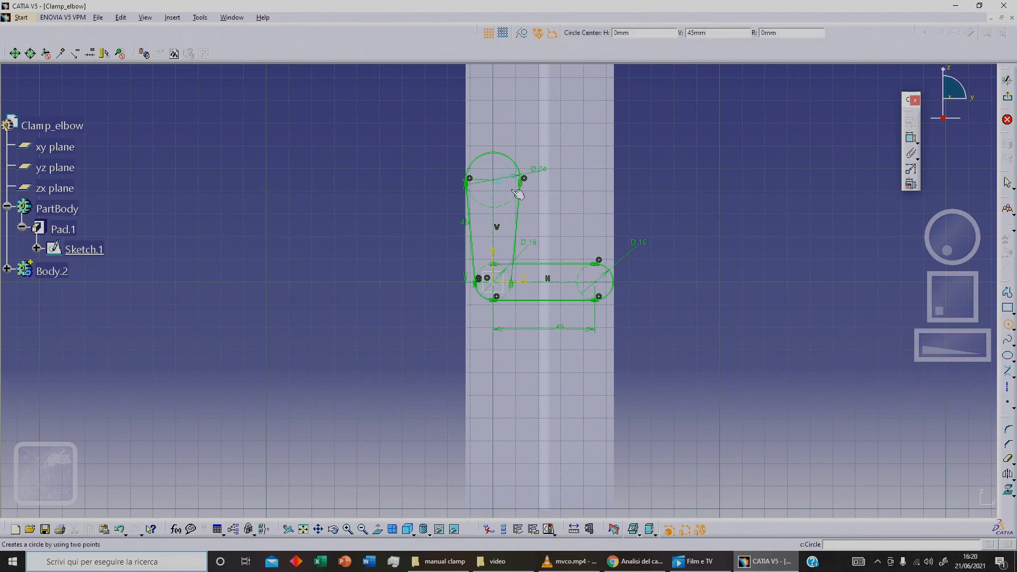
scroll(516, 185, "up", 5)
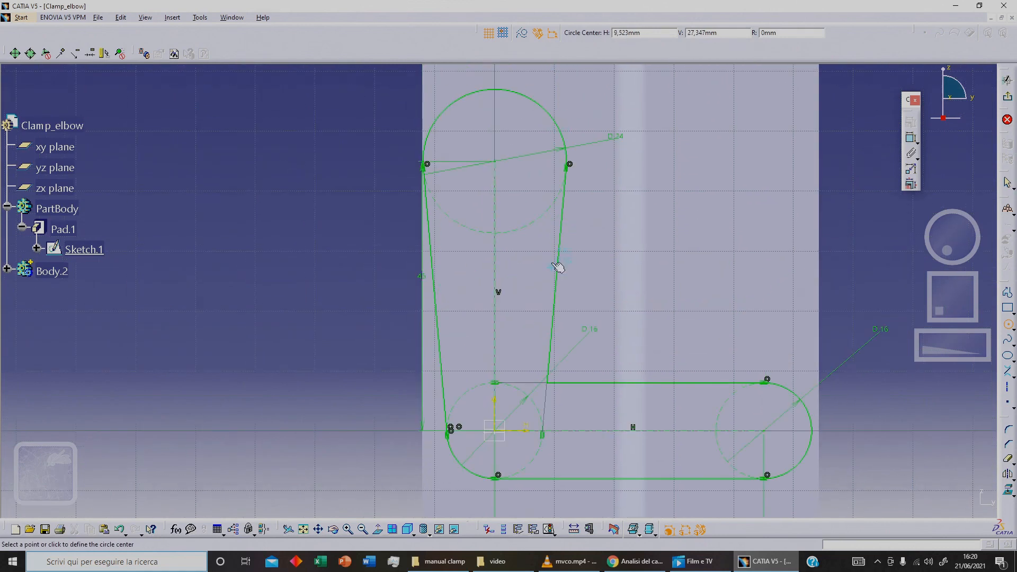
left_click(495, 161)
left_click(513, 158)
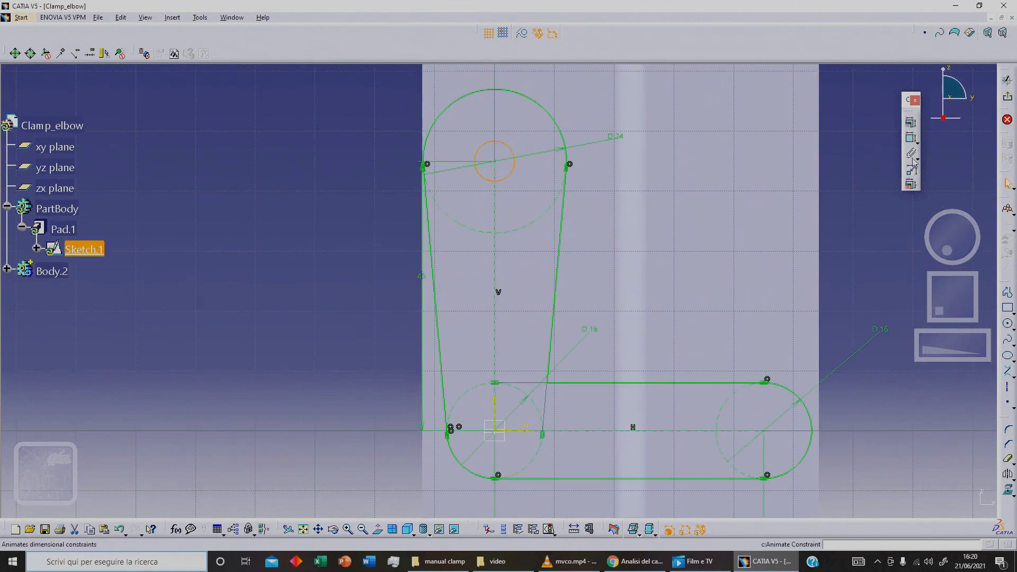
left_click(910, 138)
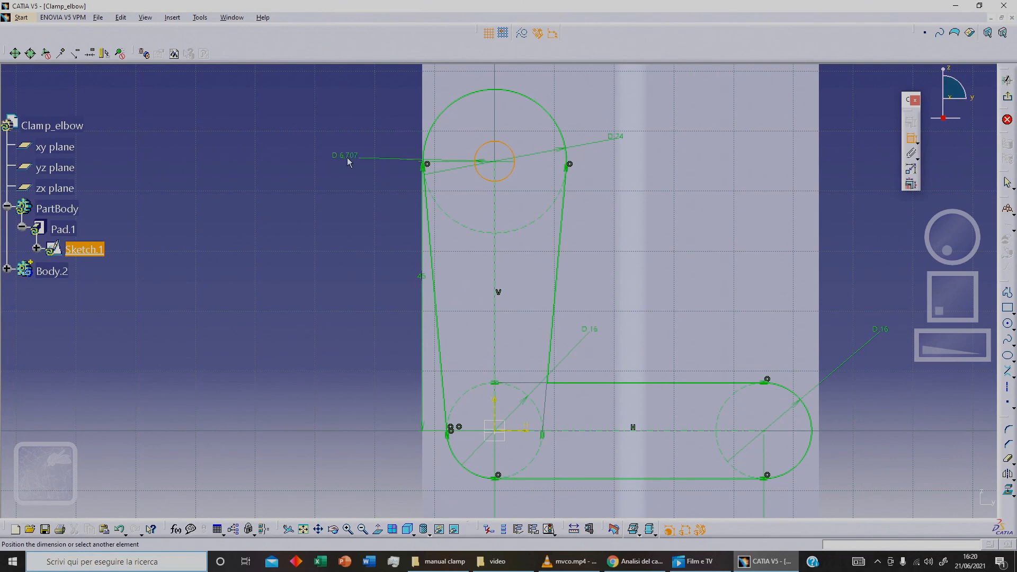
double_click(356, 159)
type("8")
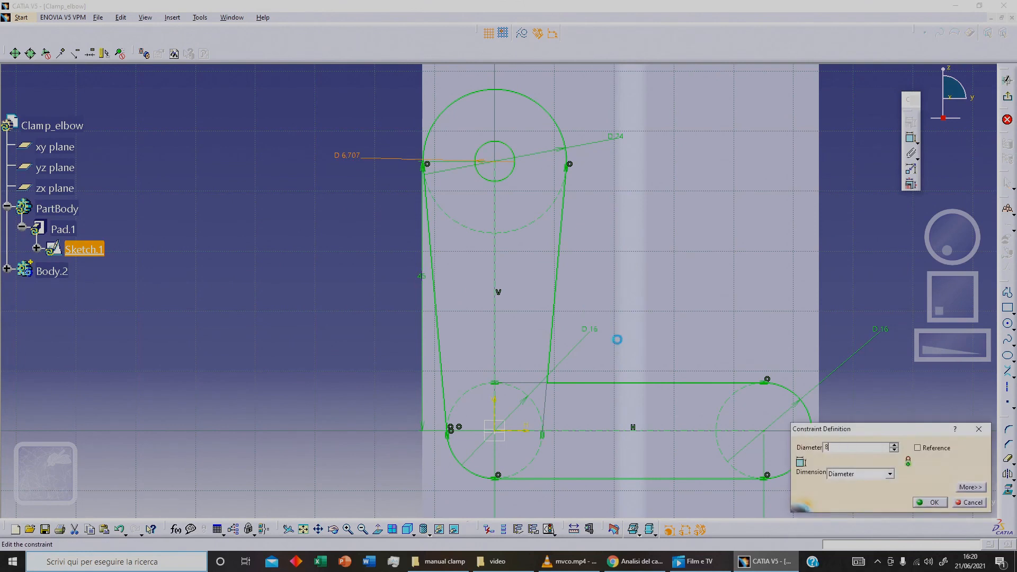
key("Return")
Step: Draw a circle centred on the sketch origin at the elbow corner and set its diameter to 8 mm
left_click(1008, 324)
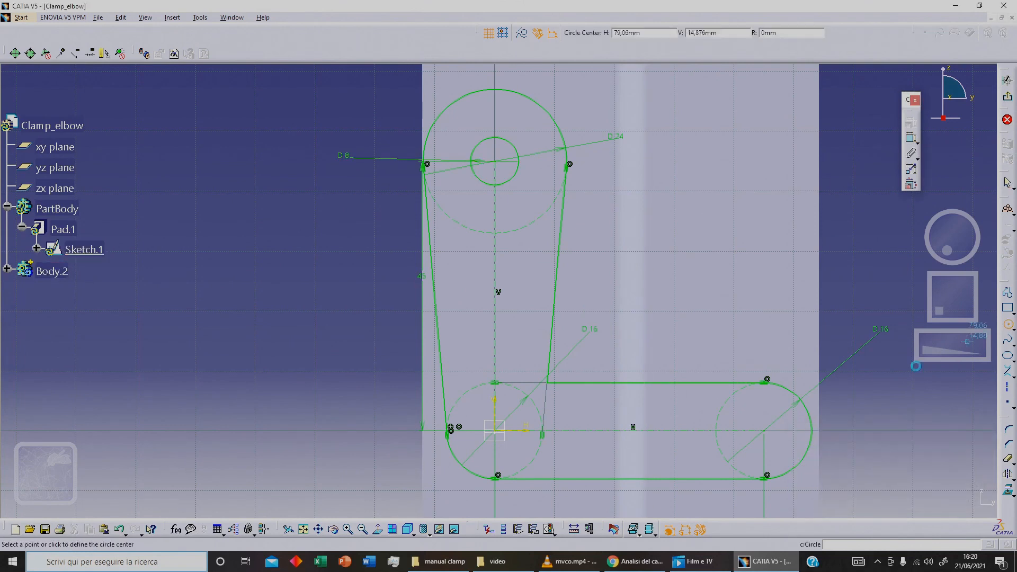
left_click(496, 430)
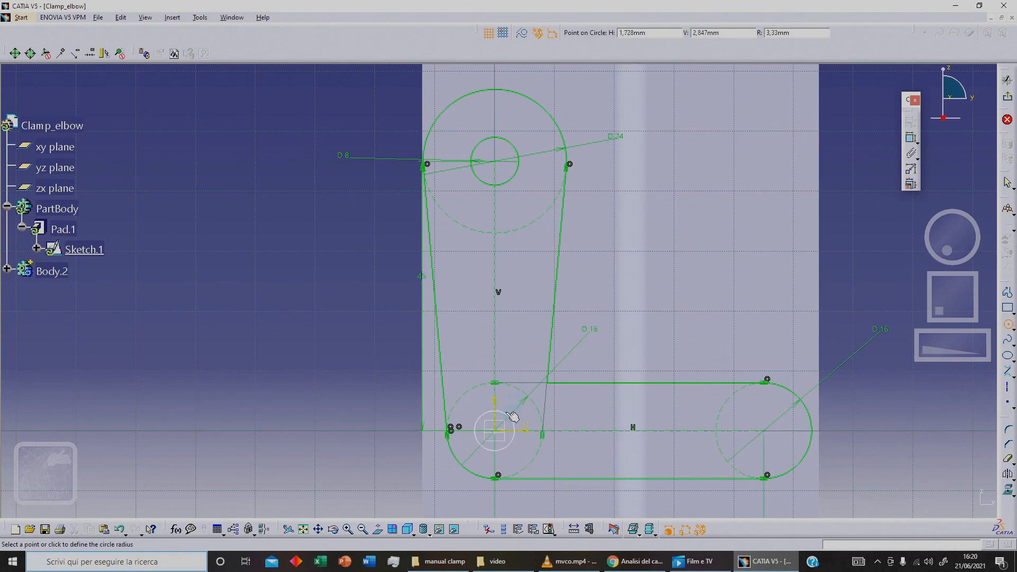
left_click(511, 415)
left_click(911, 139)
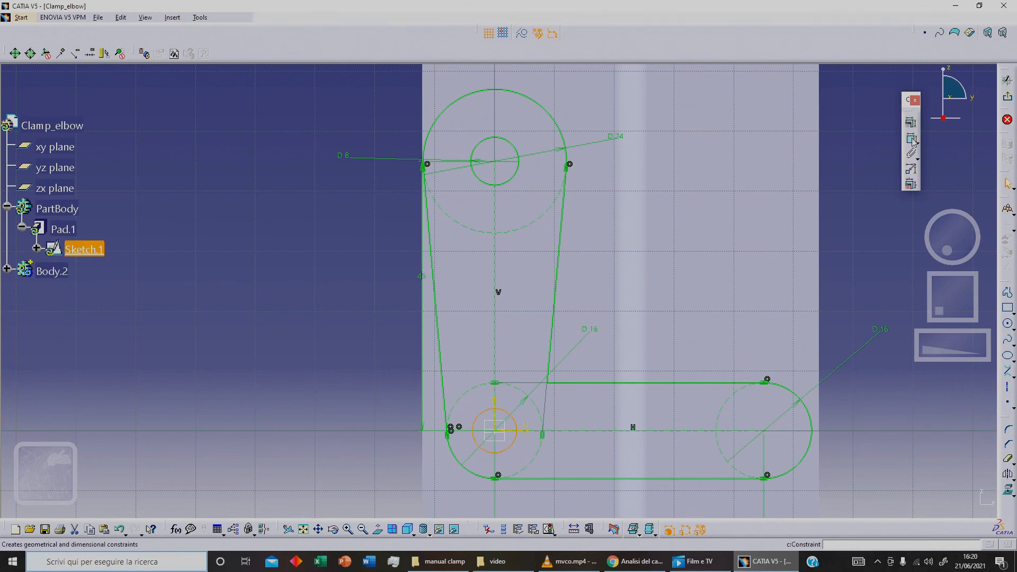
left_click(351, 405)
double_click(351, 405)
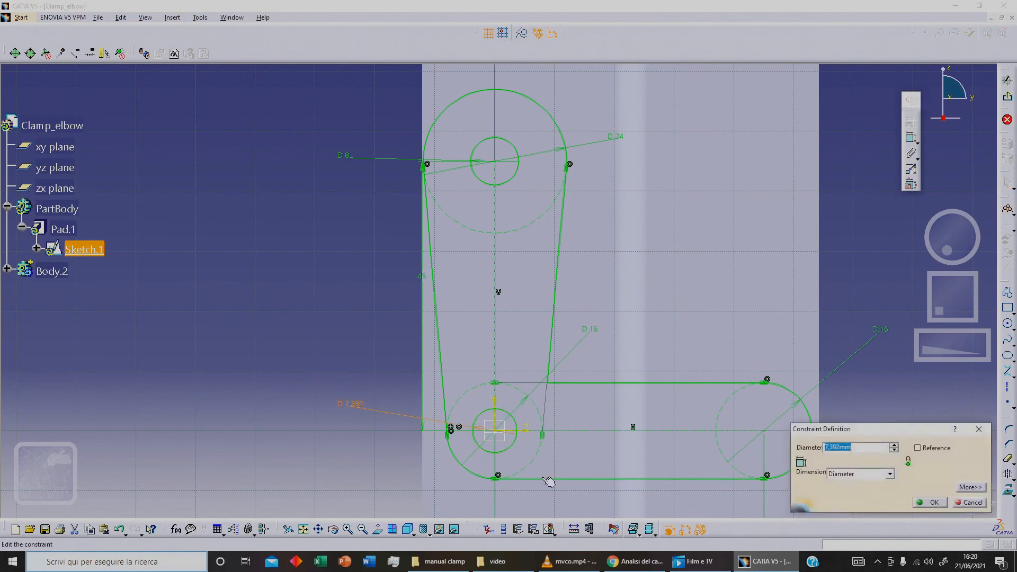
type("8")
key("Return")
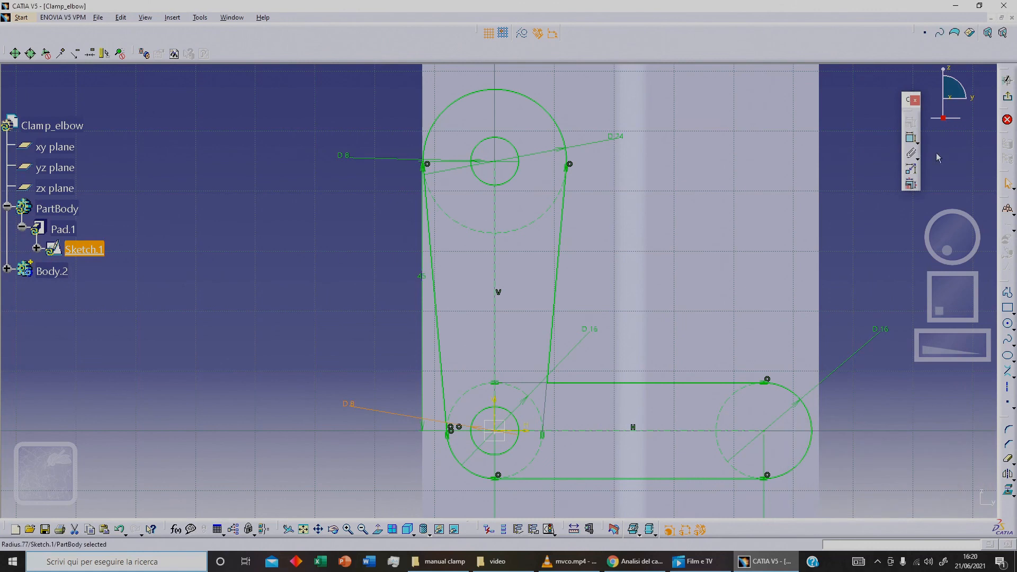
Step: Add a 6 mm diameter circle centred on the horizontal arm's end arc and exit the sketch
left_click(1007, 324)
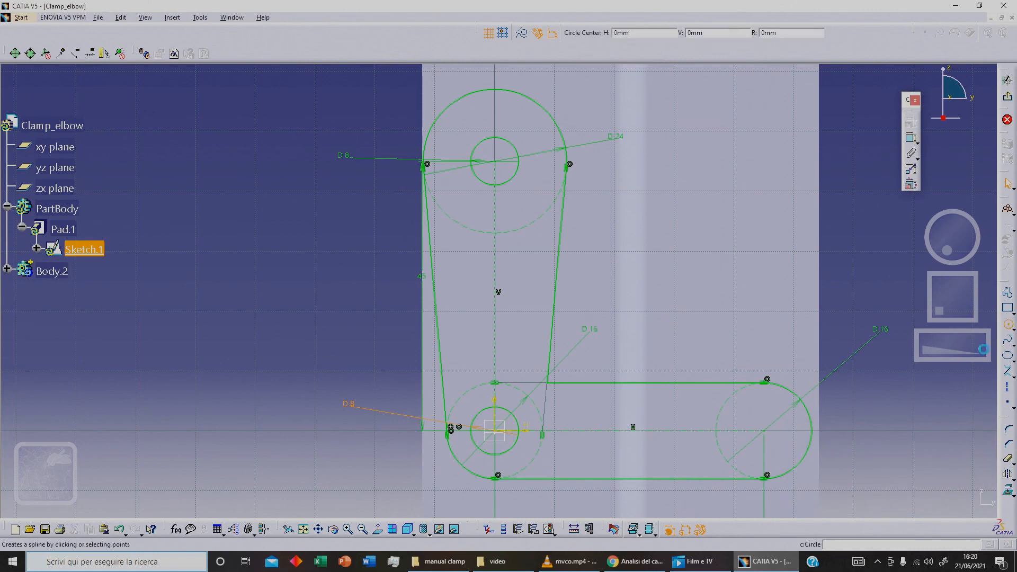
left_click(765, 431)
left_click(784, 432)
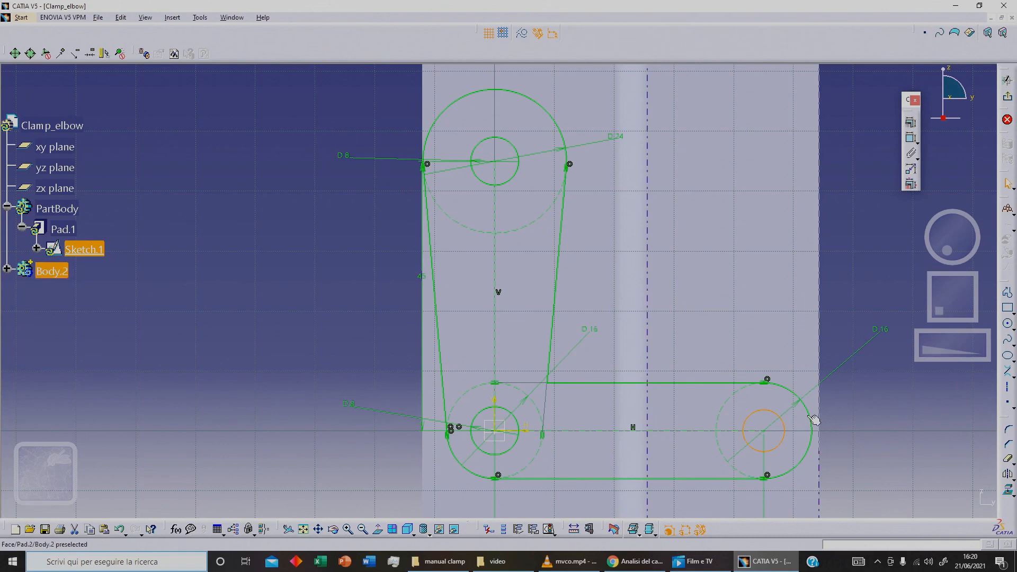
left_click(910, 138)
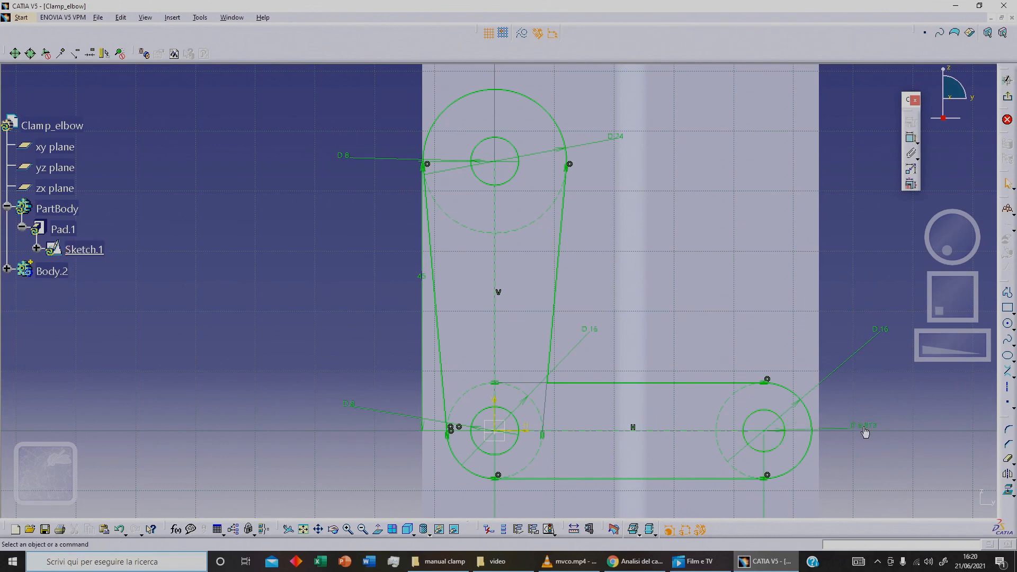
double_click(869, 434)
type("6")
key("Return")
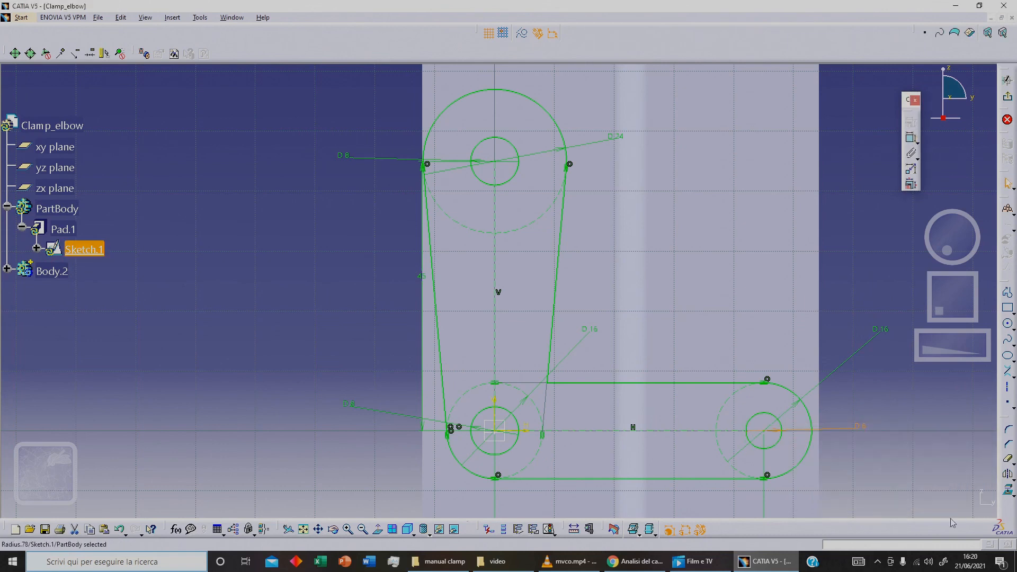
left_click(1008, 94)
mouse_move(555, 347)
middle_mouse_down()
mouse_move(383, 347)
mouse_move(645, 343)
mouse_move(653, 399)
mouse_move(546, 360)
mouse_move(620, 374)
middle_mouse_up()
left_click(793, 440)
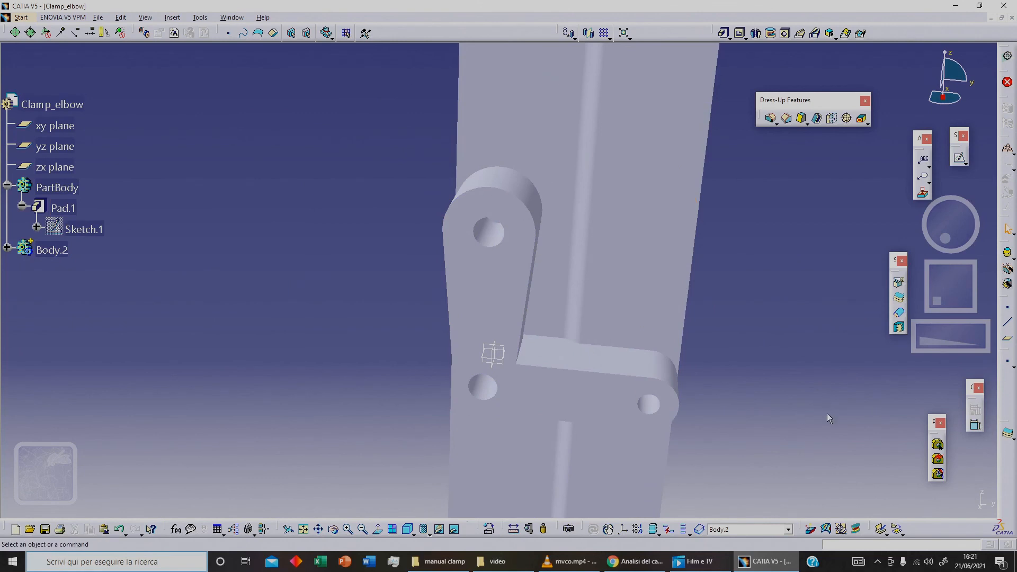
Step: Show the Boolean Operations toolbar and intersect Body.2 with PartBody
right_click(1011, 476)
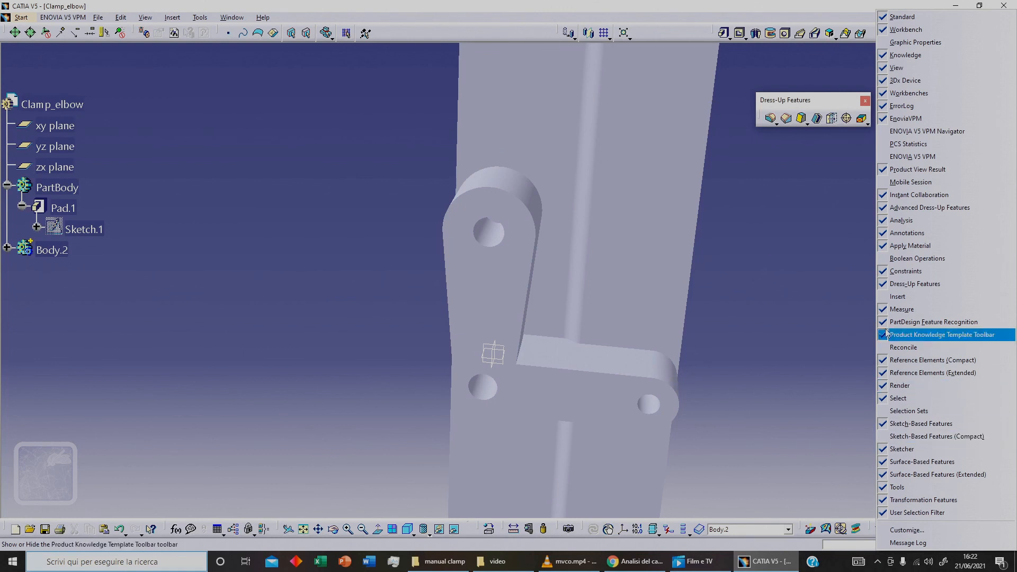
left_click(903, 264)
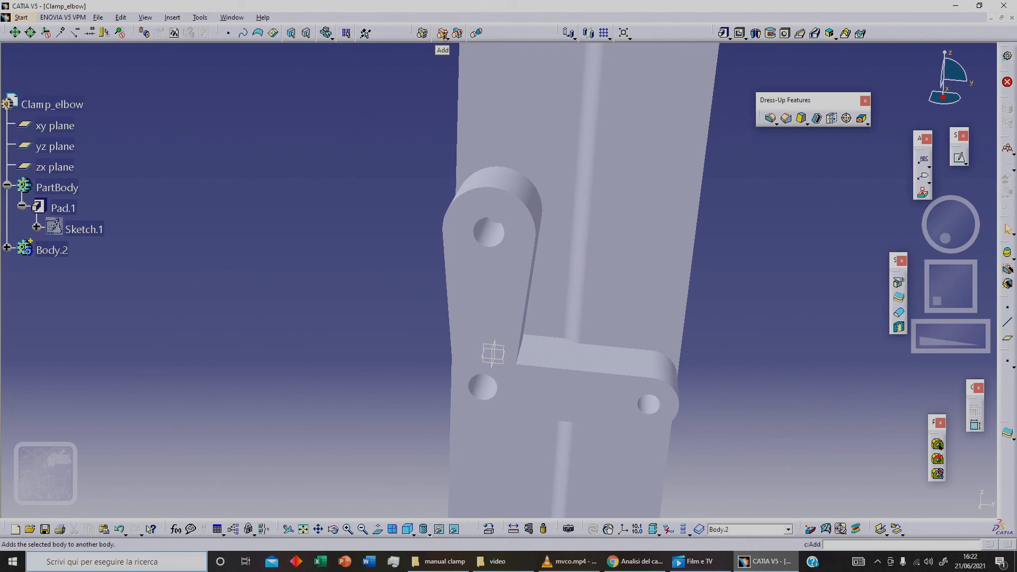
left_click(446, 37)
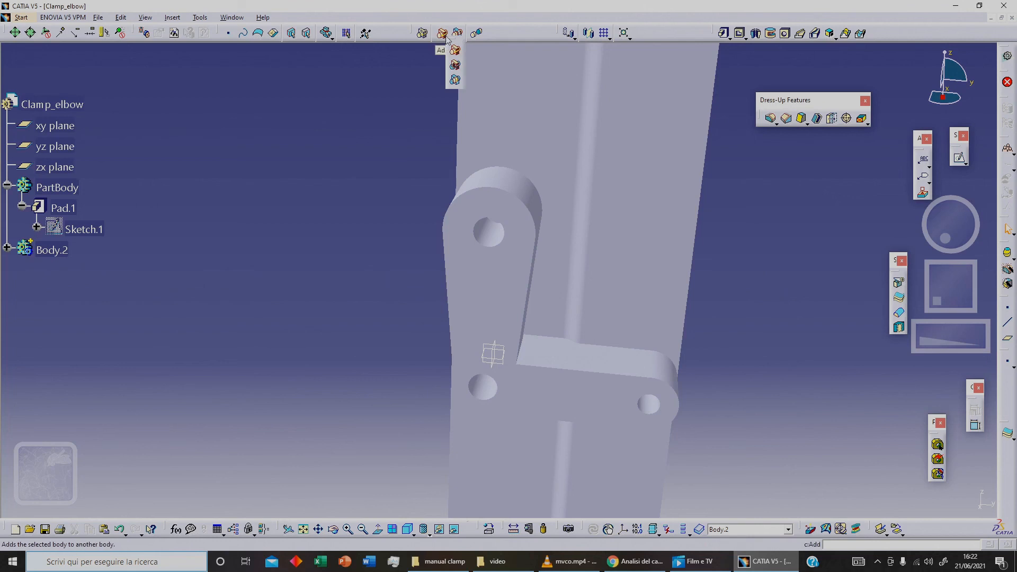
left_click(456, 80)
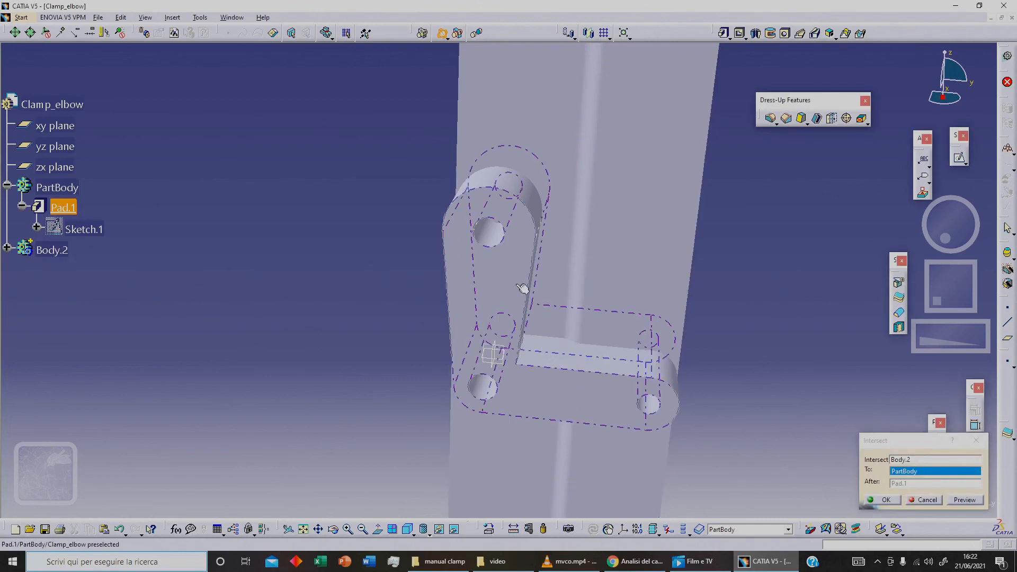
left_click(657, 421)
left_click(886, 500)
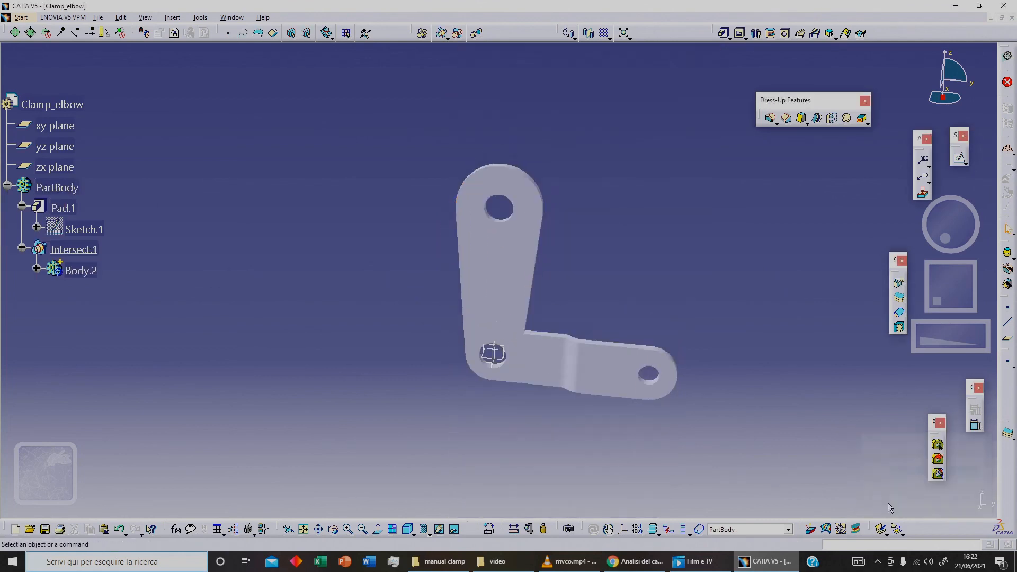
middle_click_drag(347, 376, 358, 358)
middle_click_drag(651, 339, 424, 373)
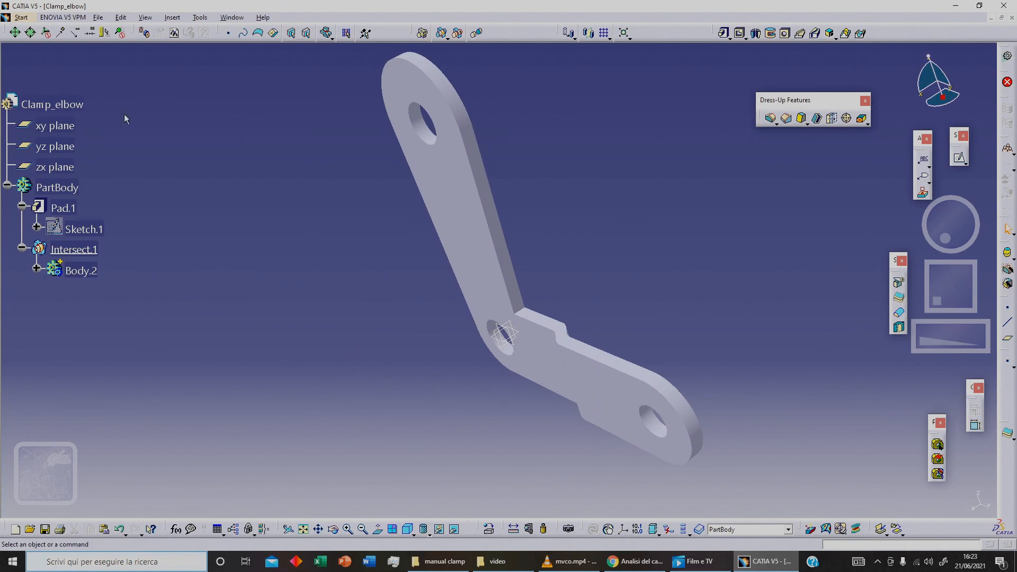
Step: Set the part number in the part's properties to Clamp_elbow-RIGHT
right_click(79, 106)
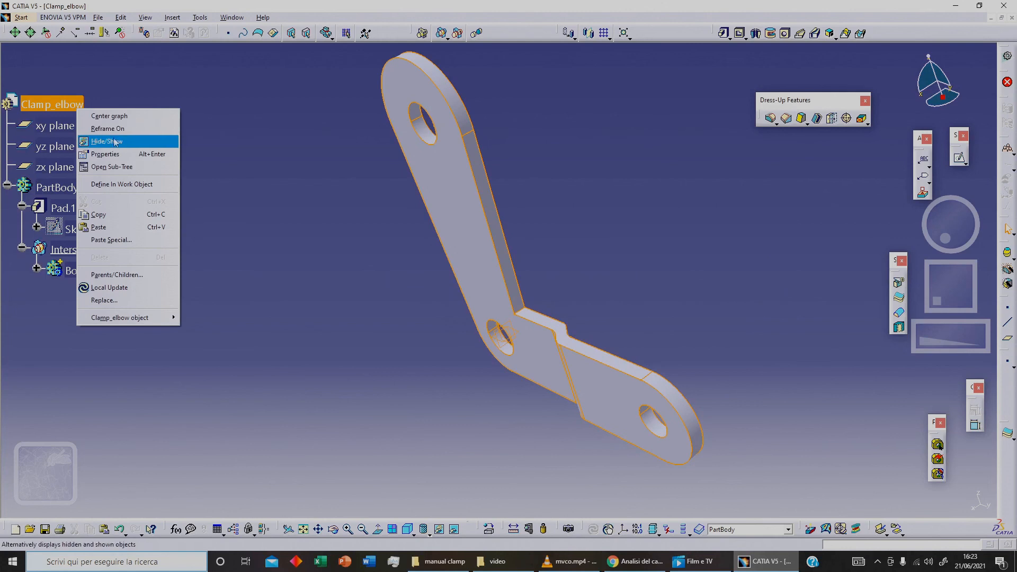
left_click(127, 154)
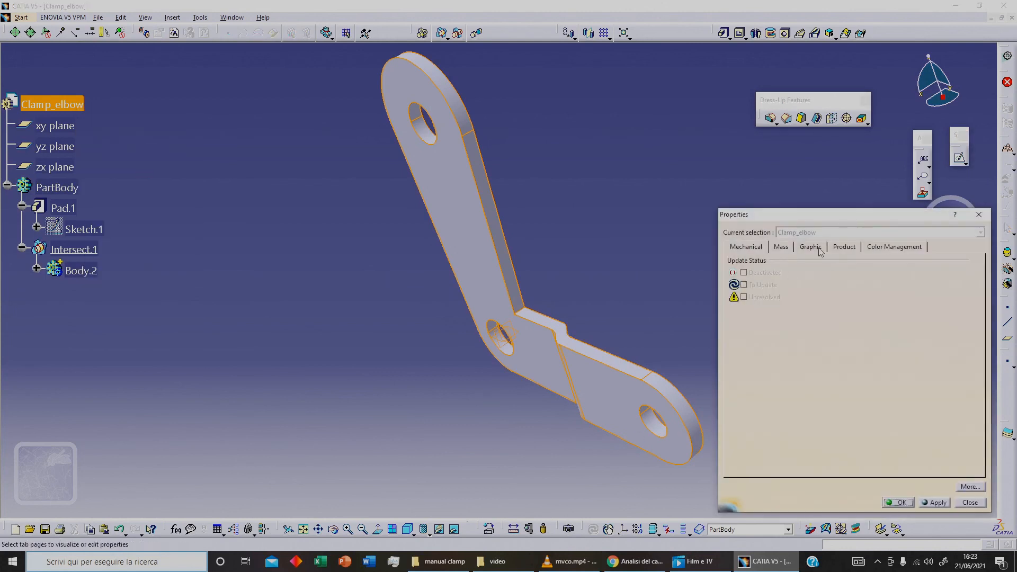
left_click(819, 250)
left_click(844, 248)
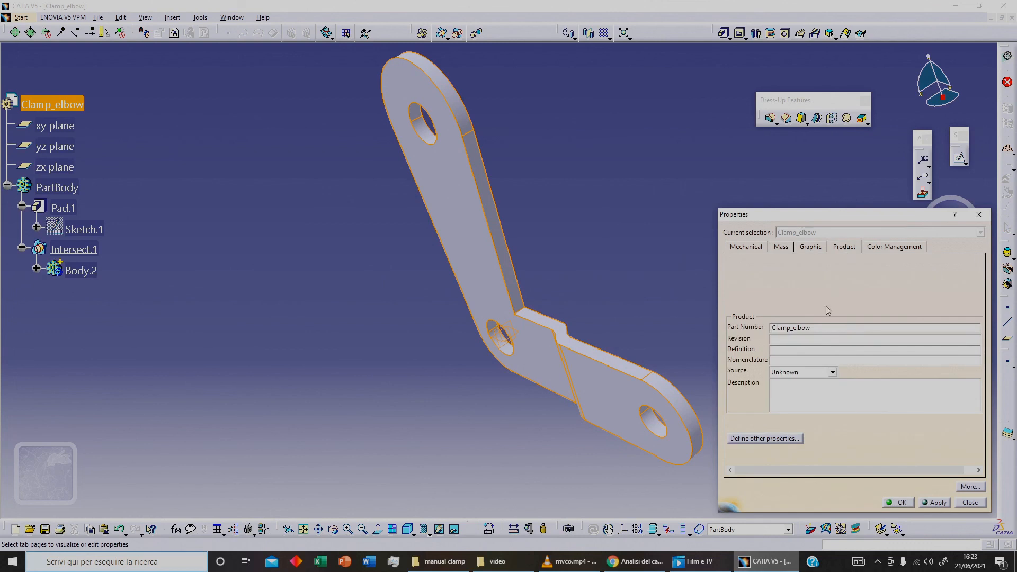
left_click(822, 328)
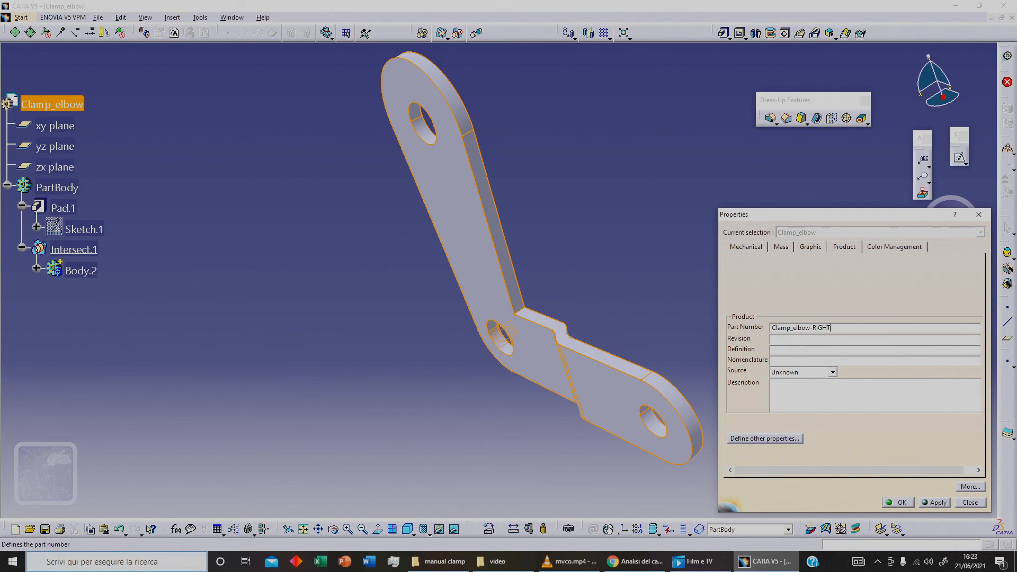
left_click(936, 504)
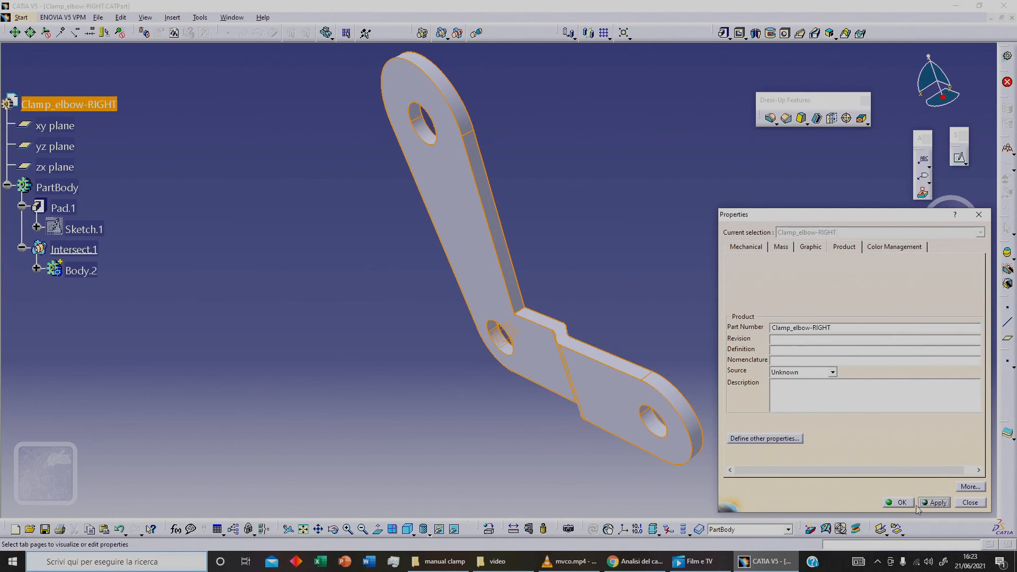
left_click(900, 503)
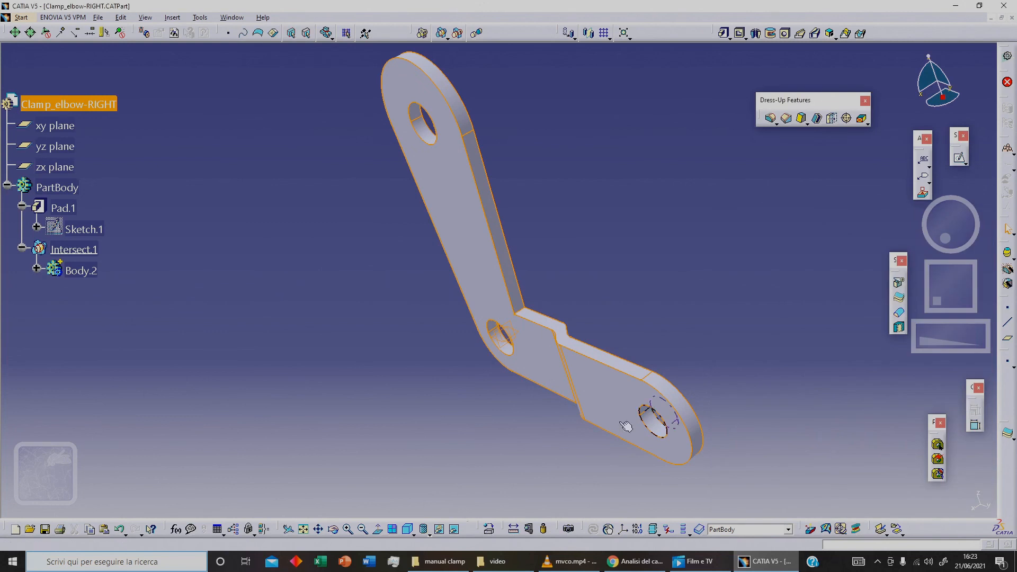
left_click(503, 421)
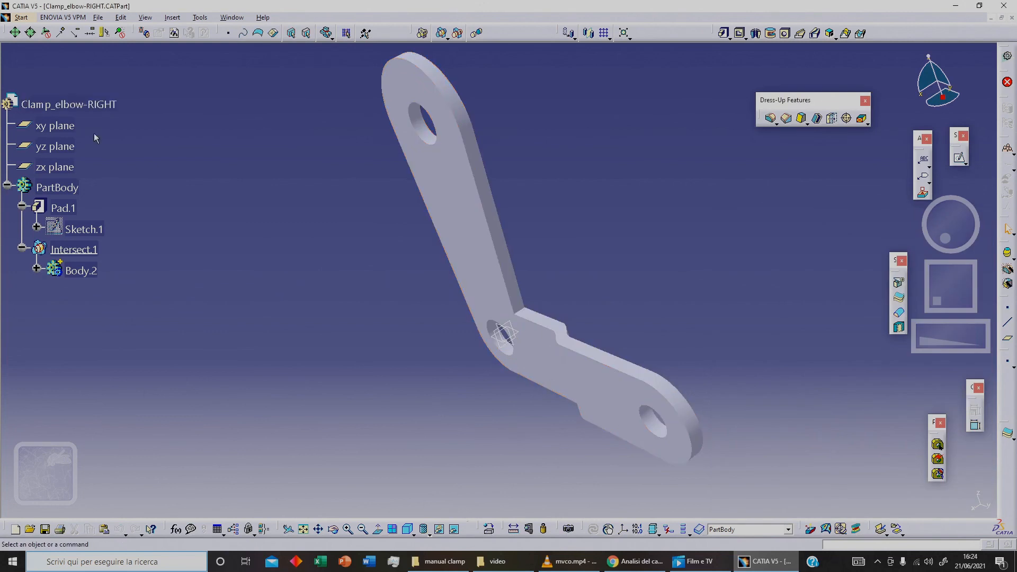
Step: Save the part as Clamp_elbow-RIGHT in CATPart format, overwriting the existing file of that name
left_click(98, 17)
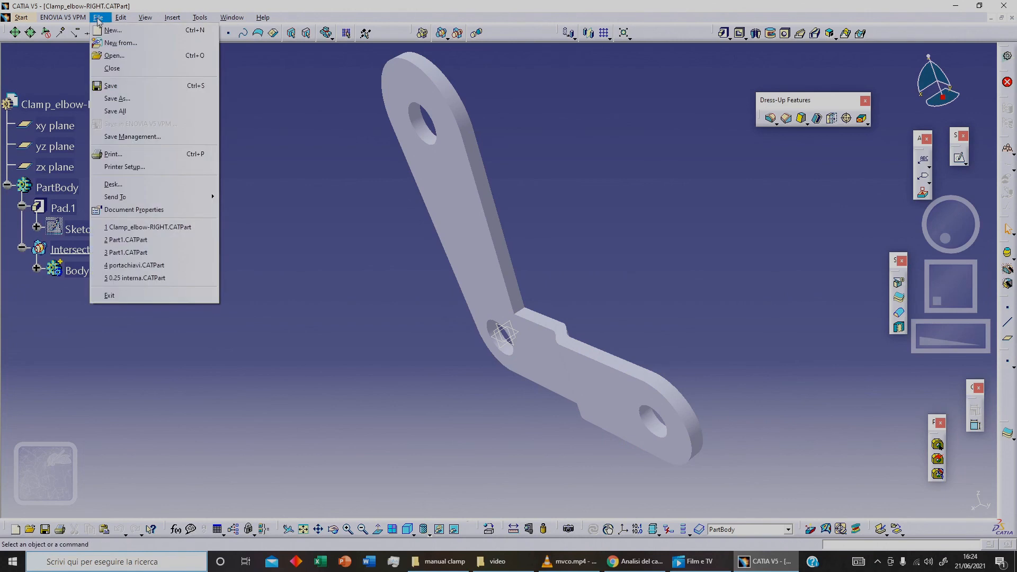
left_click(118, 98)
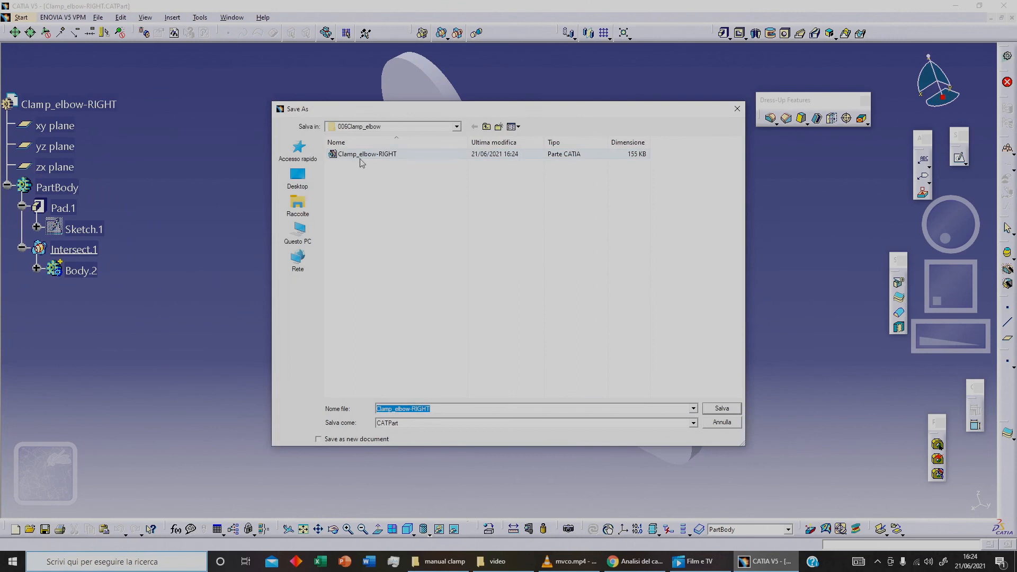
left_click(360, 158)
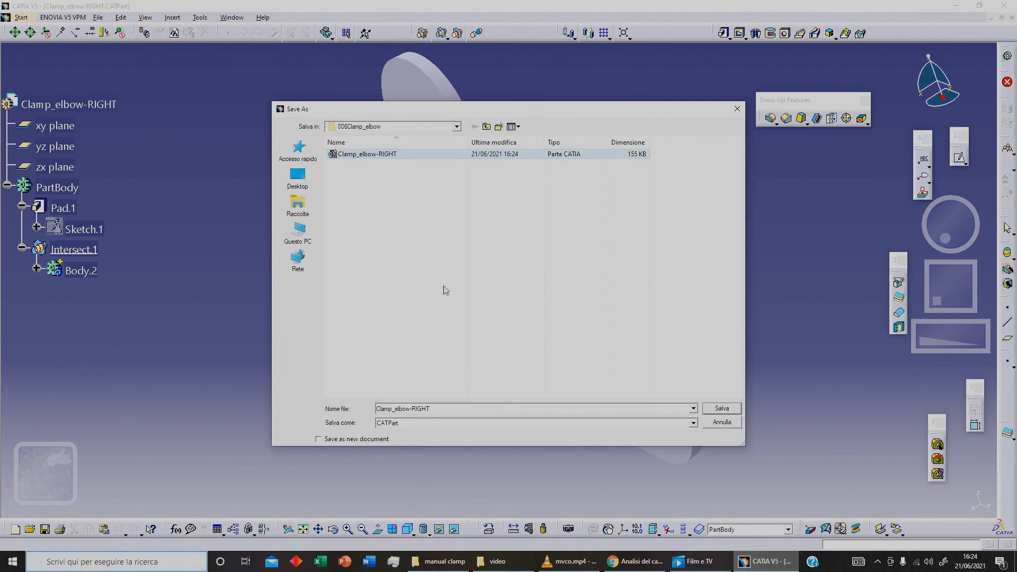
left_click(721, 409)
left_click(546, 312)
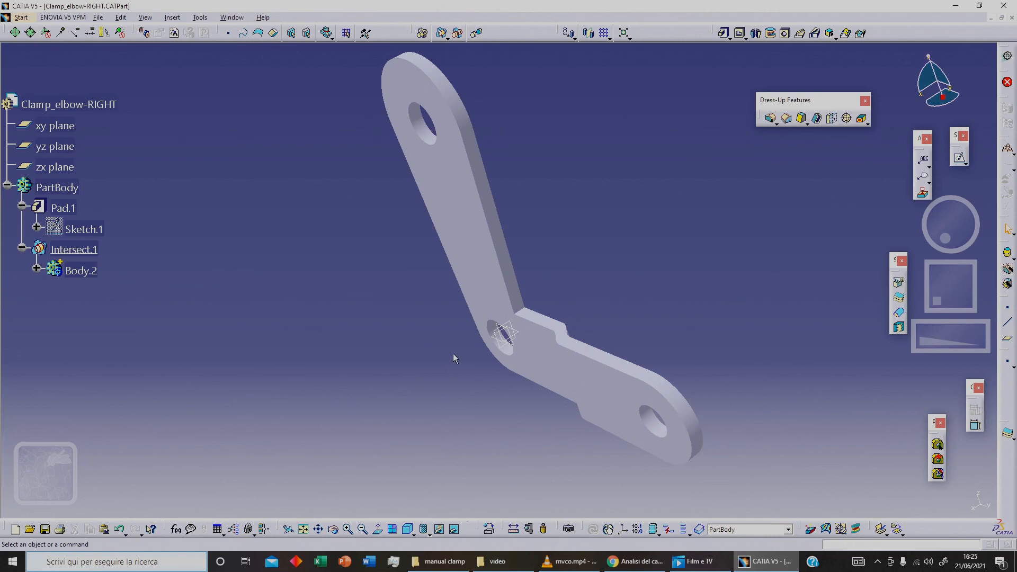
Step: Edit the narrow profile's sketch in Body.2 and mirror its upper section, including the slanted offset lines, about the vertical axis
left_click(37, 268)
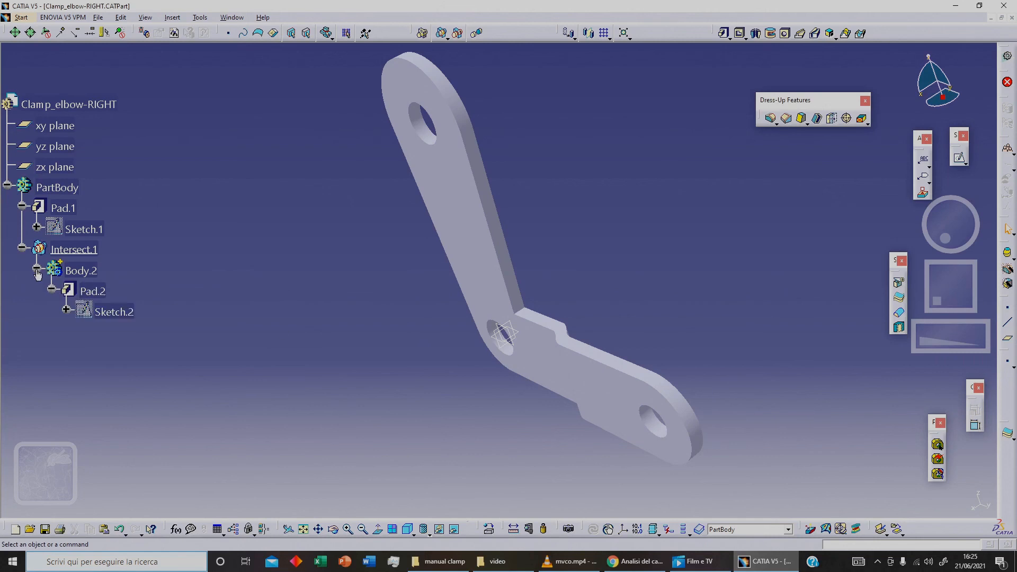
double_click(115, 312)
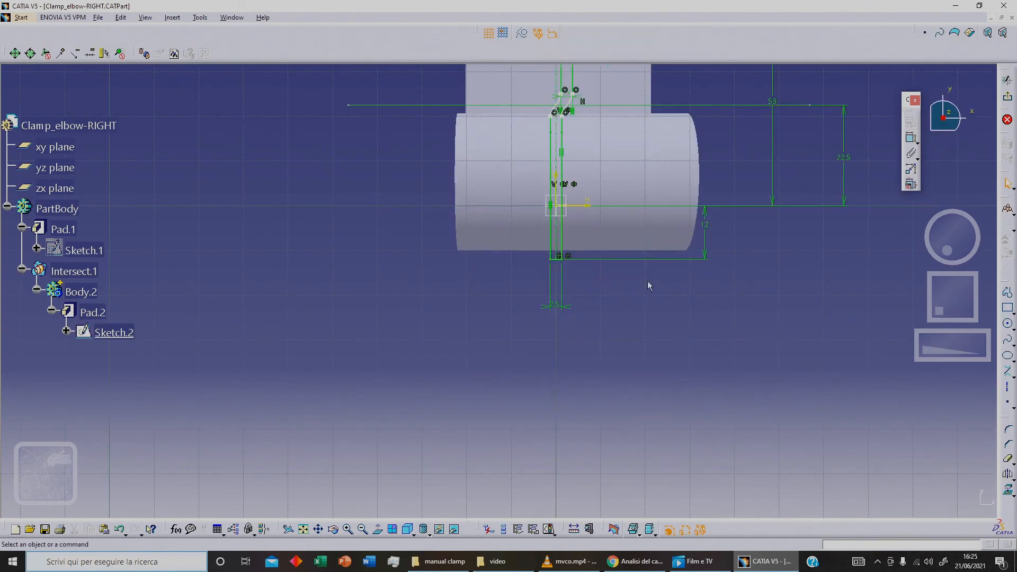
left_click(642, 395)
middle_click_drag(642, 395, 638, 370)
middle_click_drag(683, 301, 633, 360)
left_click(631, 356)
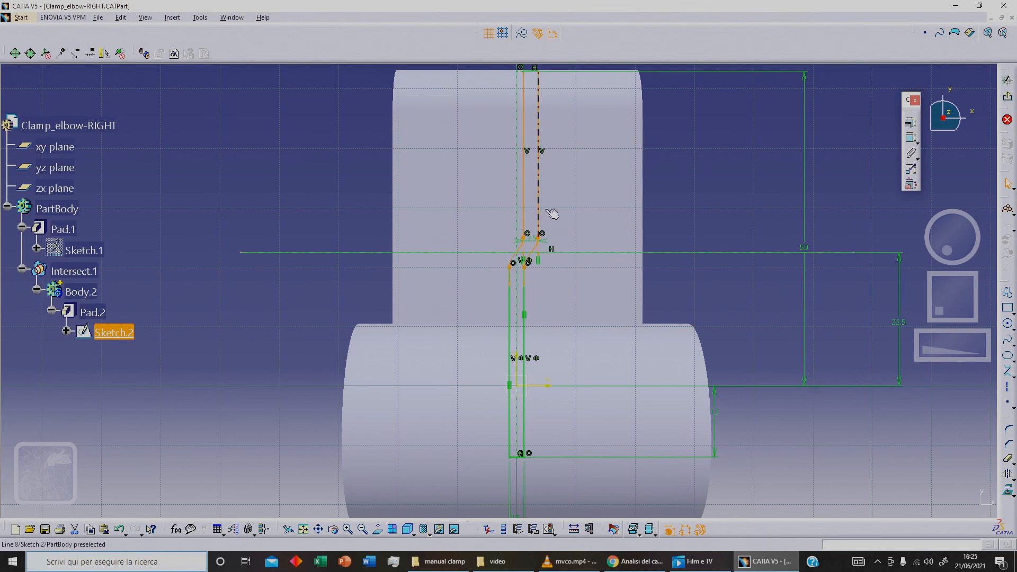
middle_click_drag(565, 195, 567, 272)
left_click(536, 150, "ctrl")
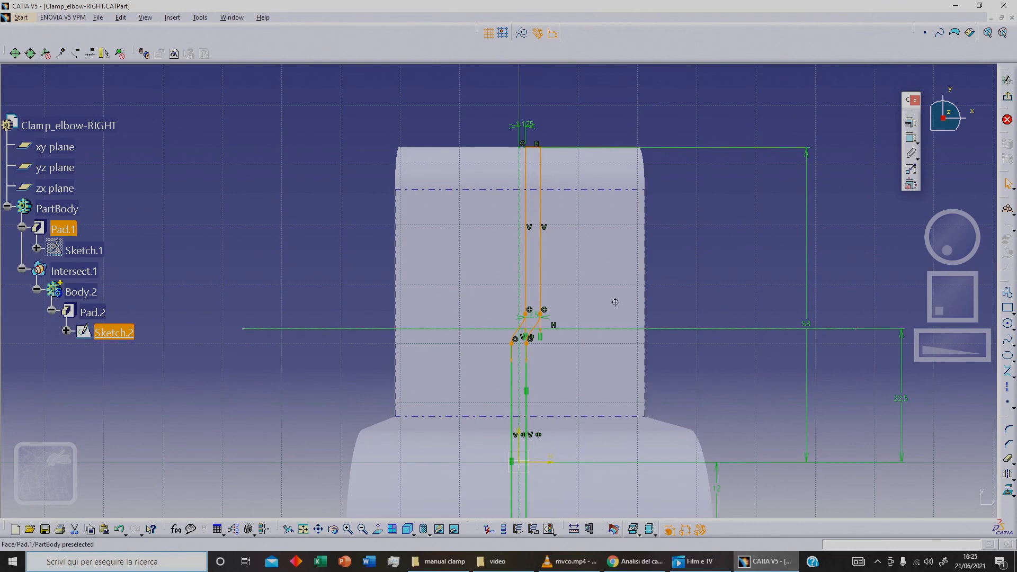
middle_click_drag(615, 302, 604, 253)
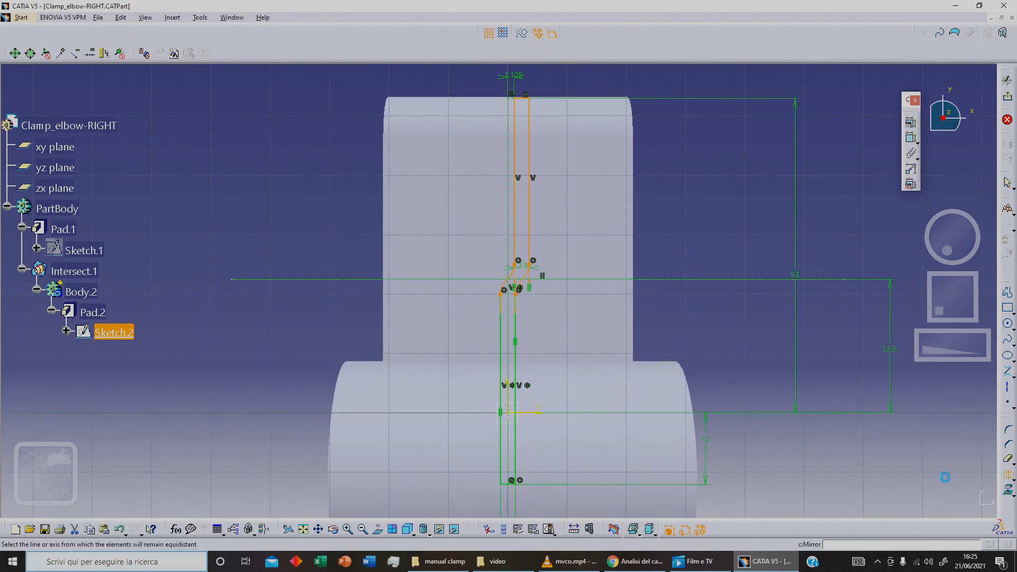
left_click(514, 354)
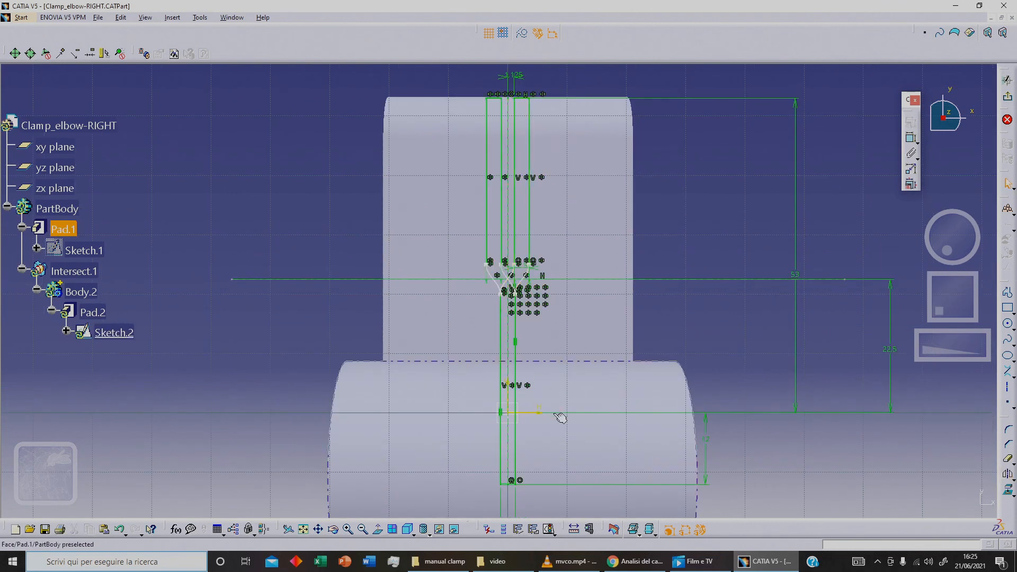
Step: Convert the original upper section and slanted lines of the profile to construction elements and exit the sketch
middle_click_drag(615, 260, 616, 331)
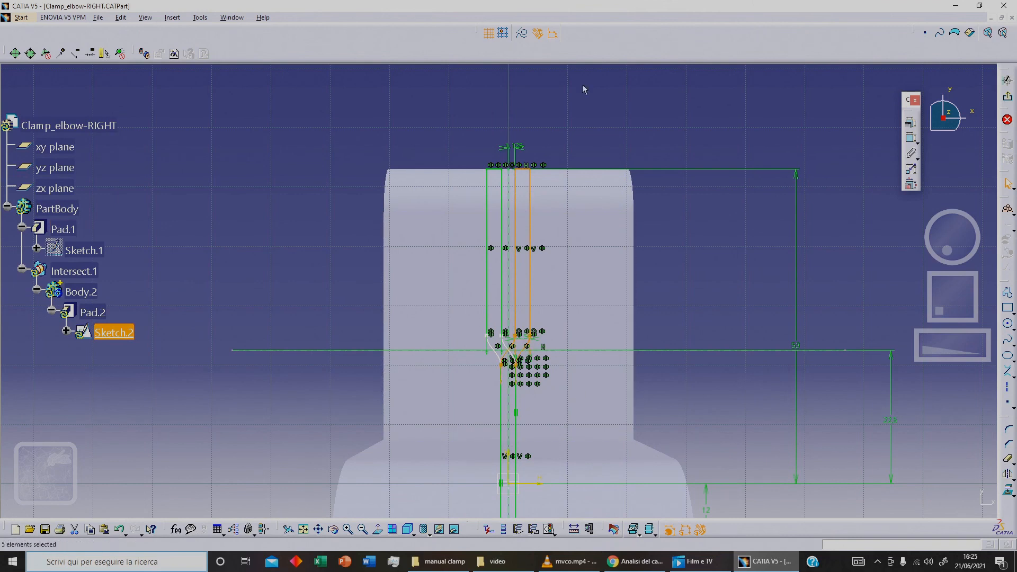
left_click(524, 33)
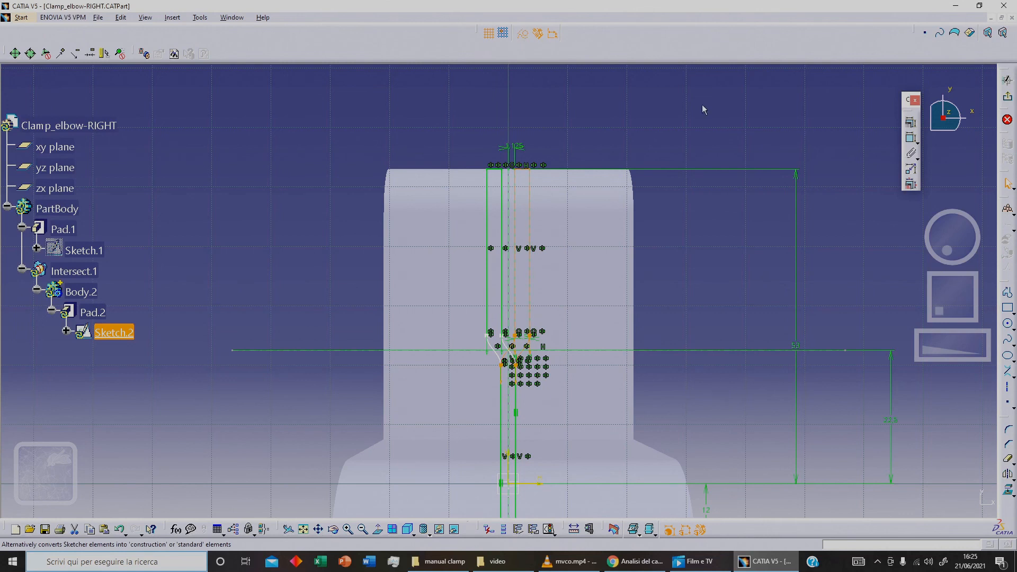
left_click(1007, 96)
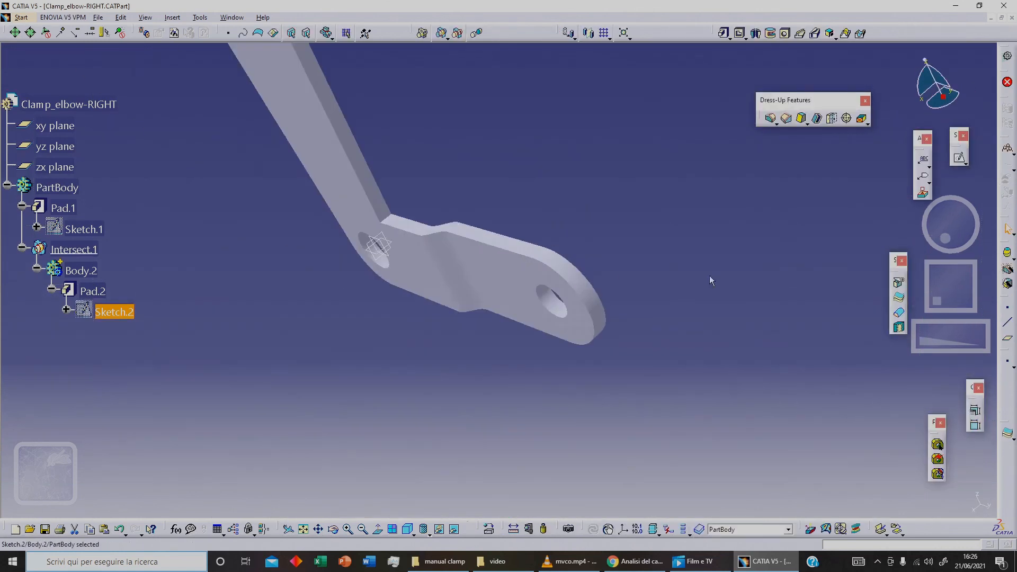
middle_click_drag(400, 284, 426, 356)
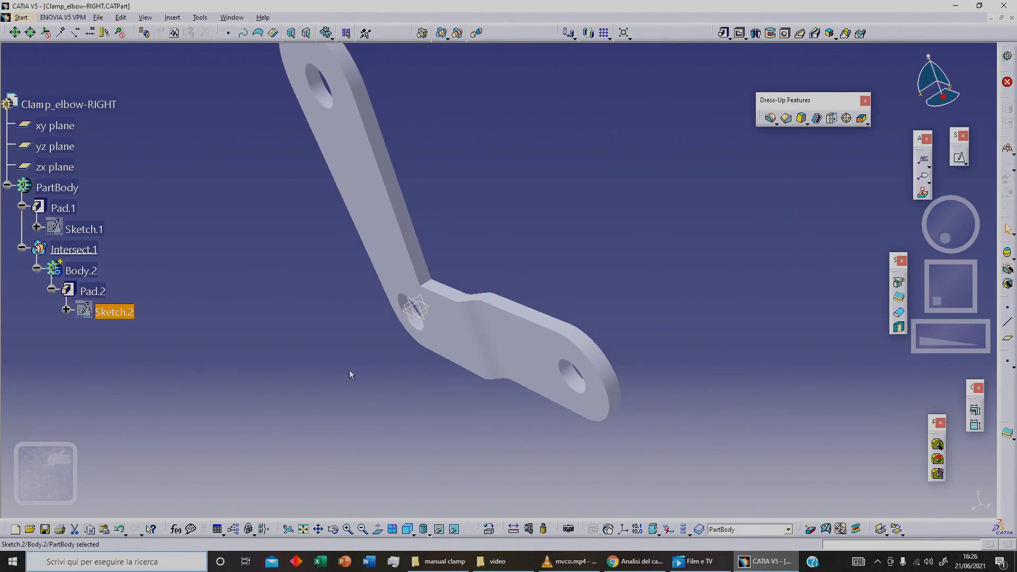
middle_click_drag(336, 308, 554, 462)
Step: Set the part number of the mirrored elbow to Clamp_elbow-LINKS
left_click(101, 104)
right_click(104, 104)
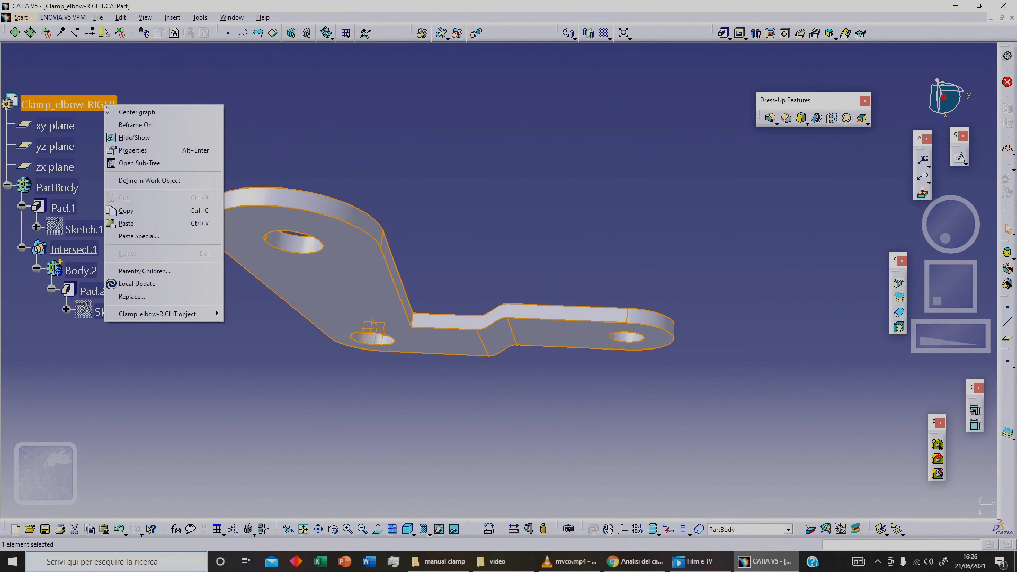
left_click(168, 150)
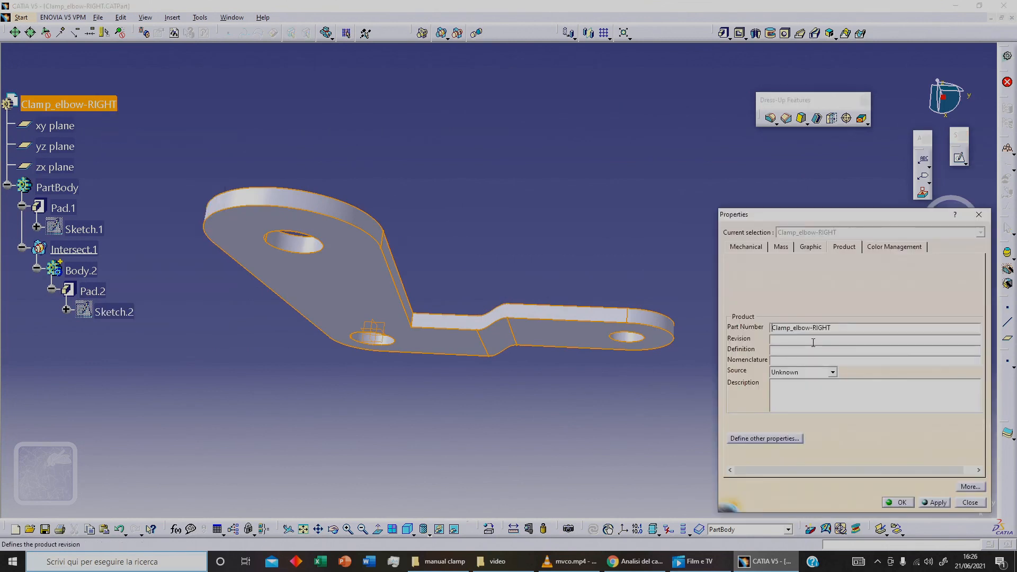
left_click_drag(812, 328, 824, 328)
type("LINKS")
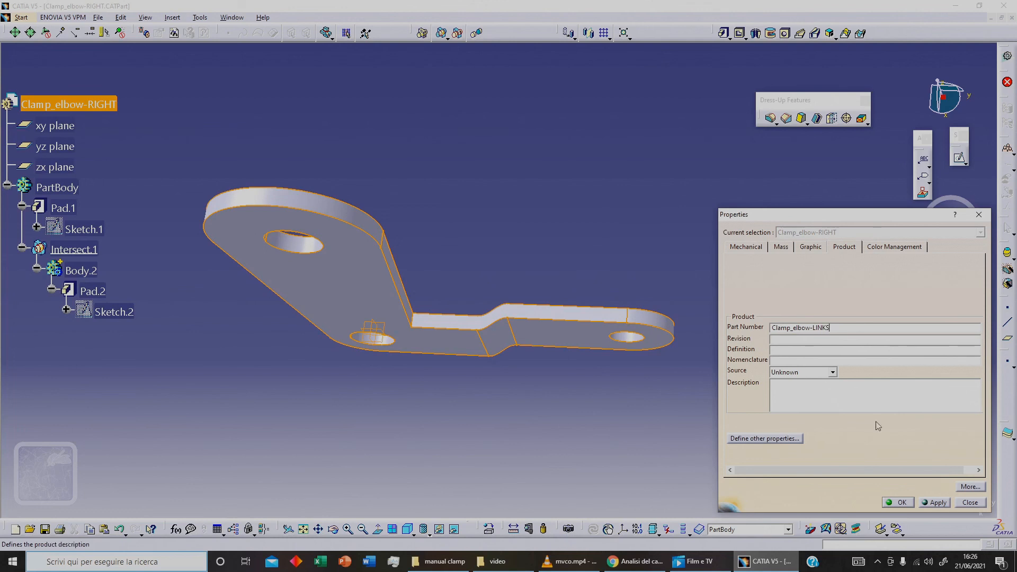
left_click(928, 502)
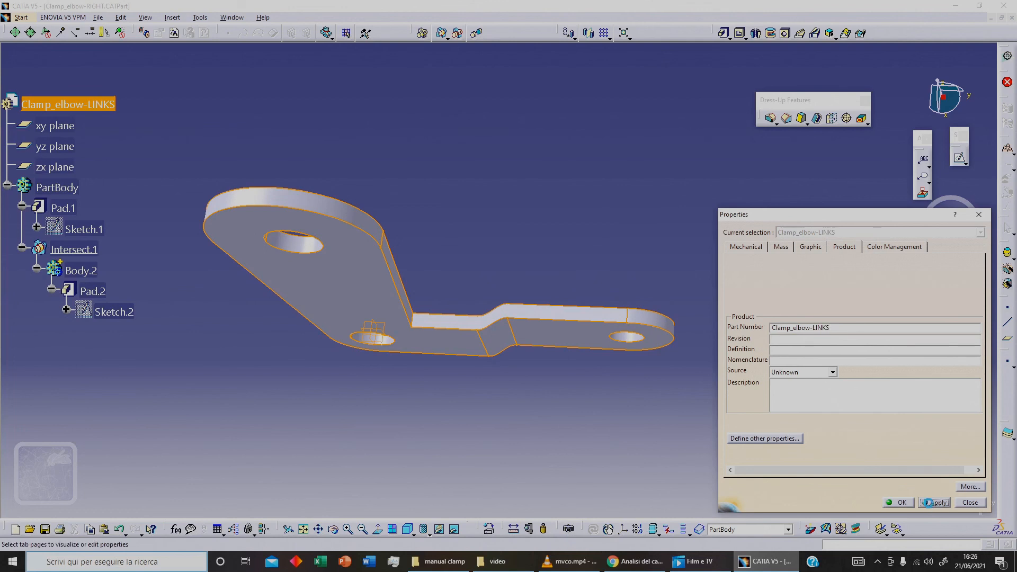
left_click(899, 502)
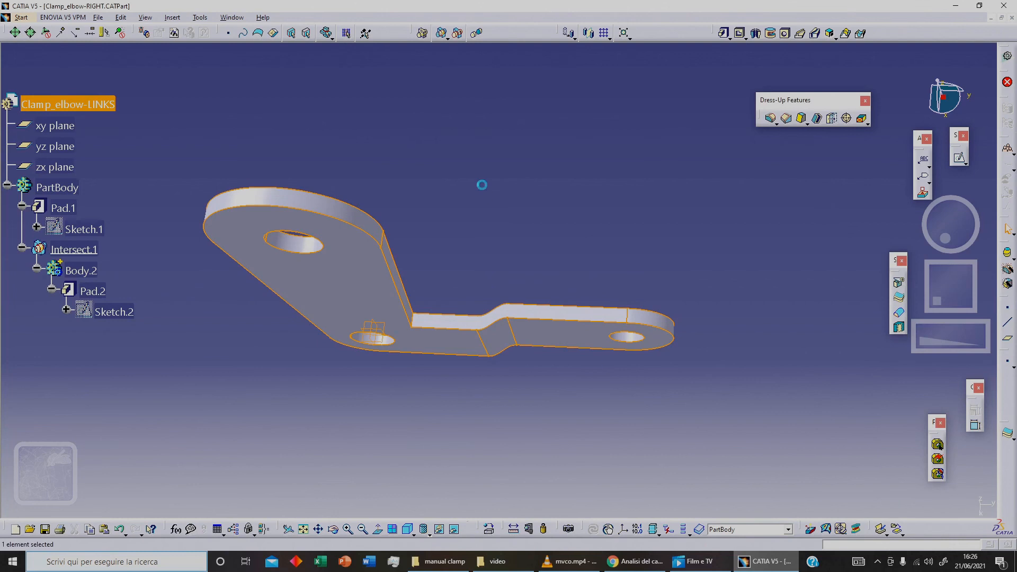
left_click(481, 185)
Step: Save the mirrored part as a separate CATPart file named Clamp_elbow-LINKS
left_click(98, 17)
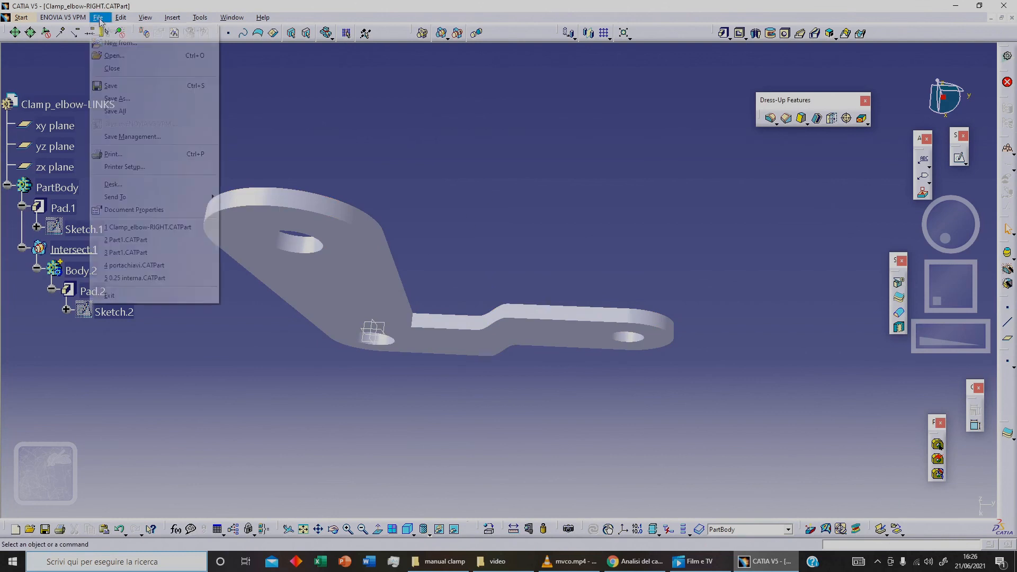
left_click(117, 98)
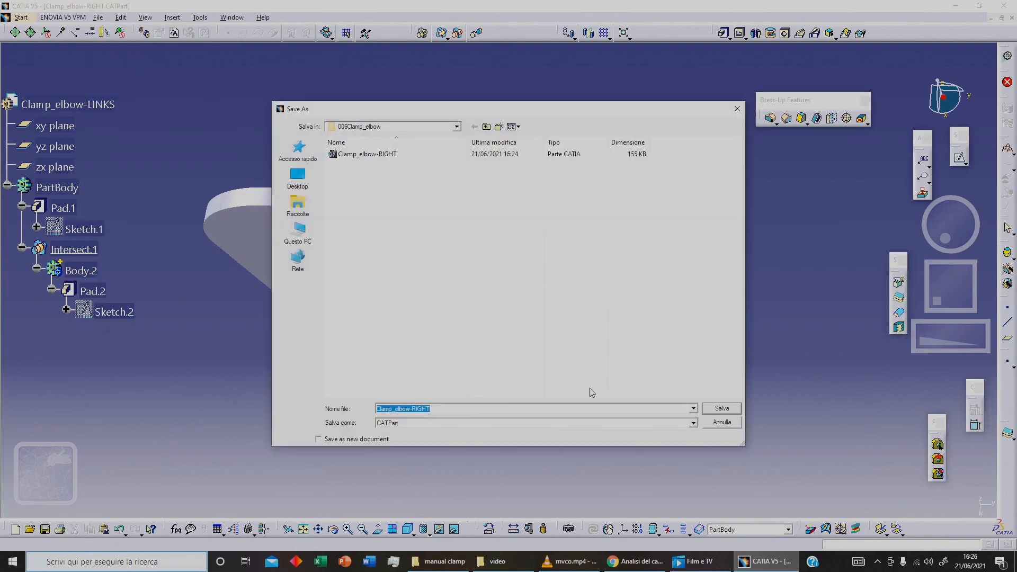
left_click(435, 409)
type("LINKS")
left_click(721, 408)
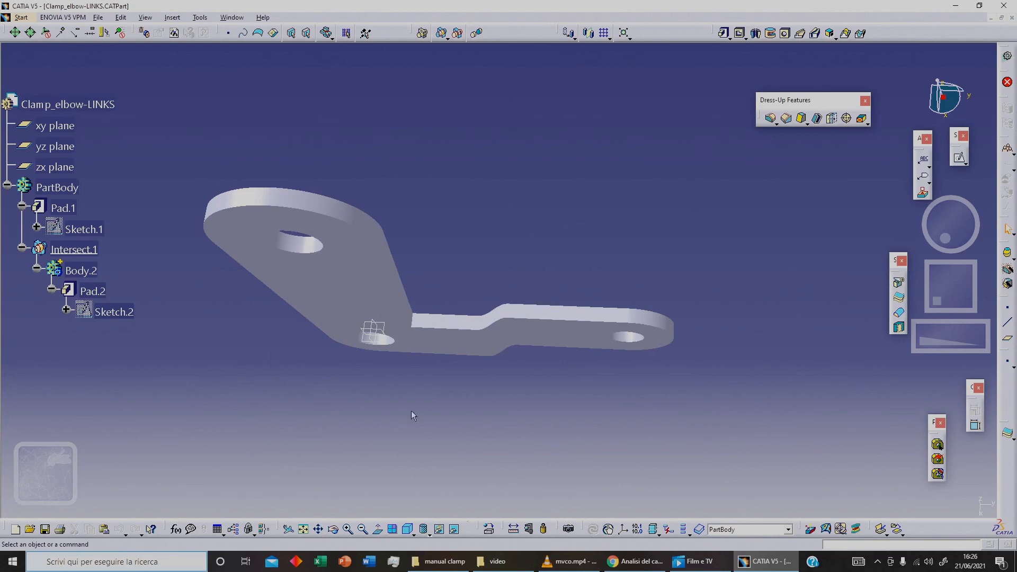
Step: Hide the xy, yz and zx reference planes of the Clamp_elbow-LINKS part
middle_click_drag(412, 415, 485, 375)
scroll(485, 375, "up", 1)
middle_click_drag(473, 338, 448, 337)
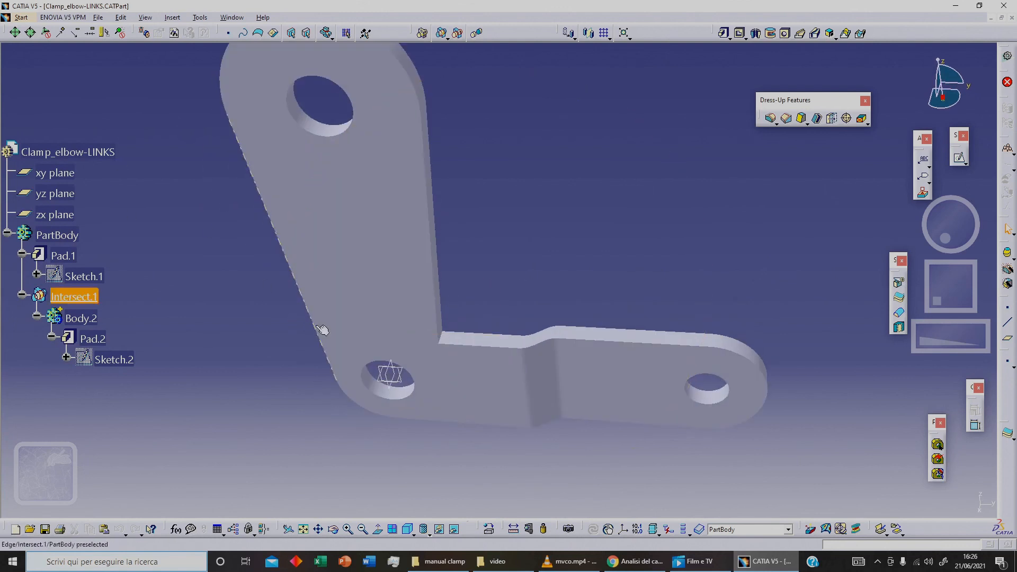
middle_click_drag(324, 345, 358, 365)
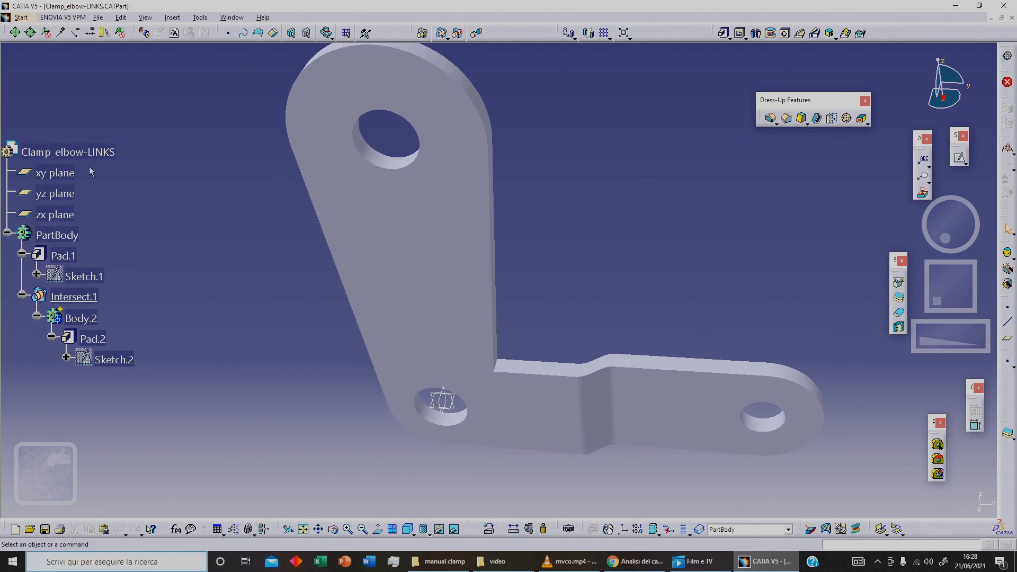
left_click(70, 175)
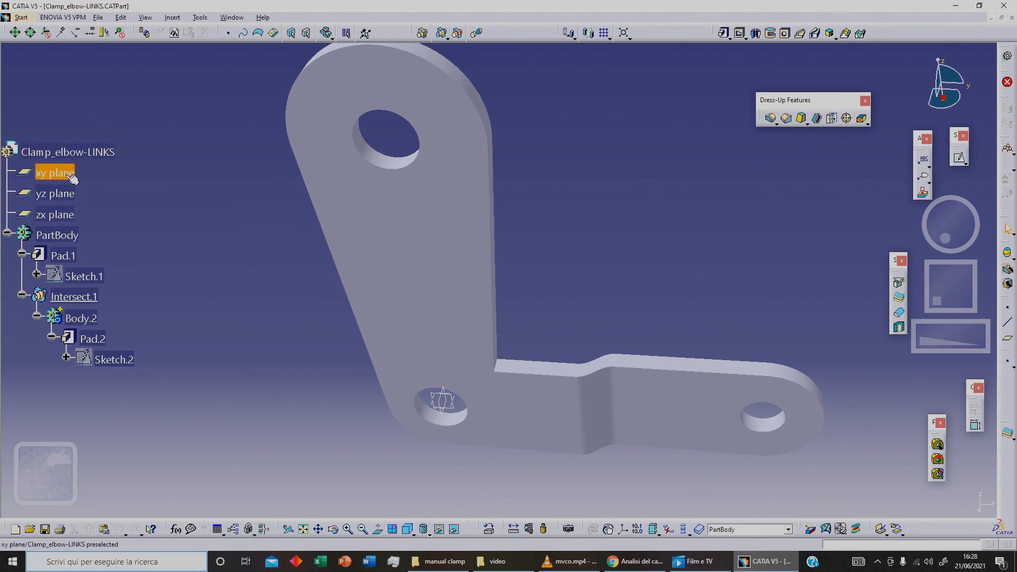
left_click(63, 214, "ctrl")
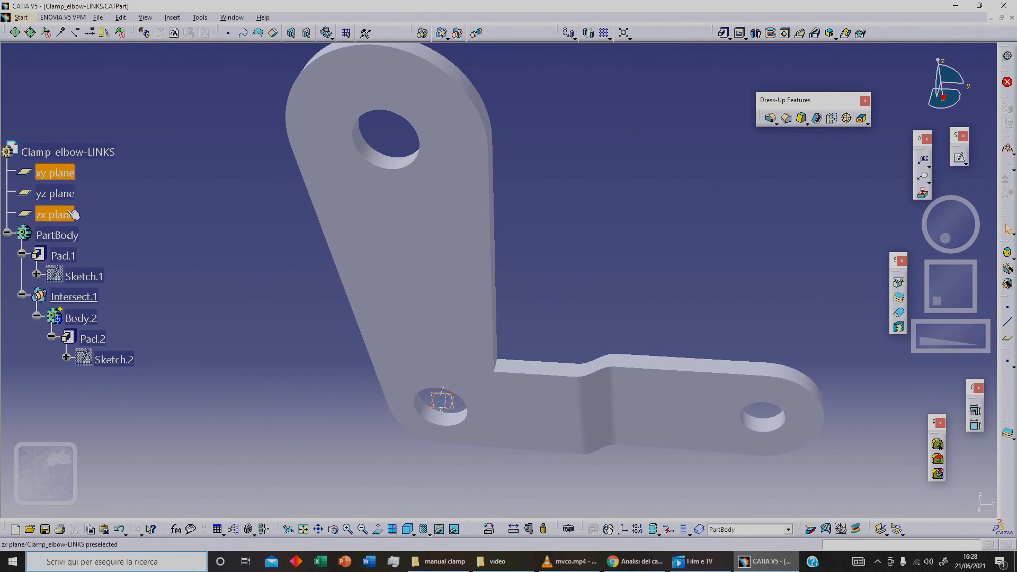
left_click(64, 194, "ctrl")
right_click(66, 202)
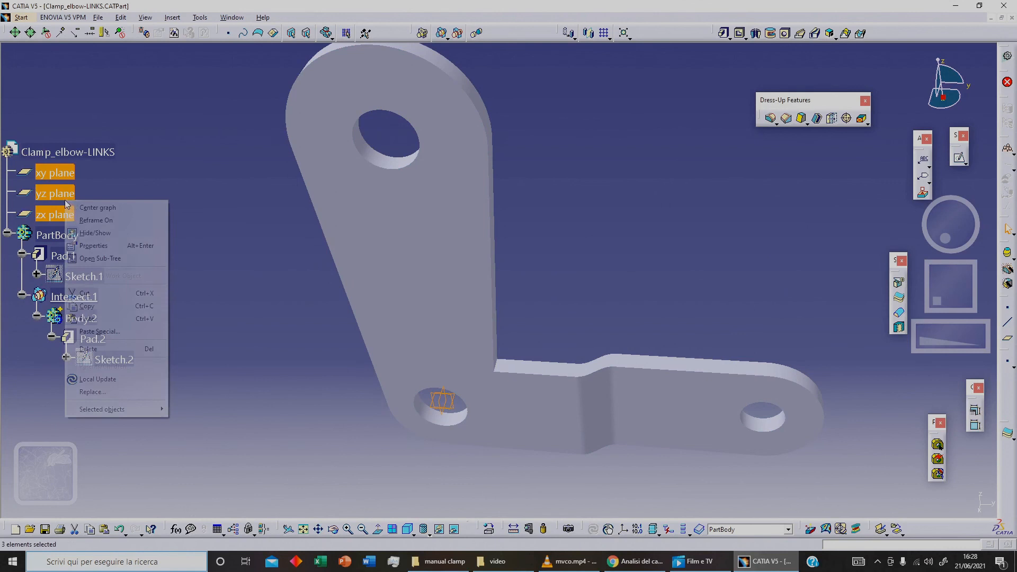
left_click(95, 233)
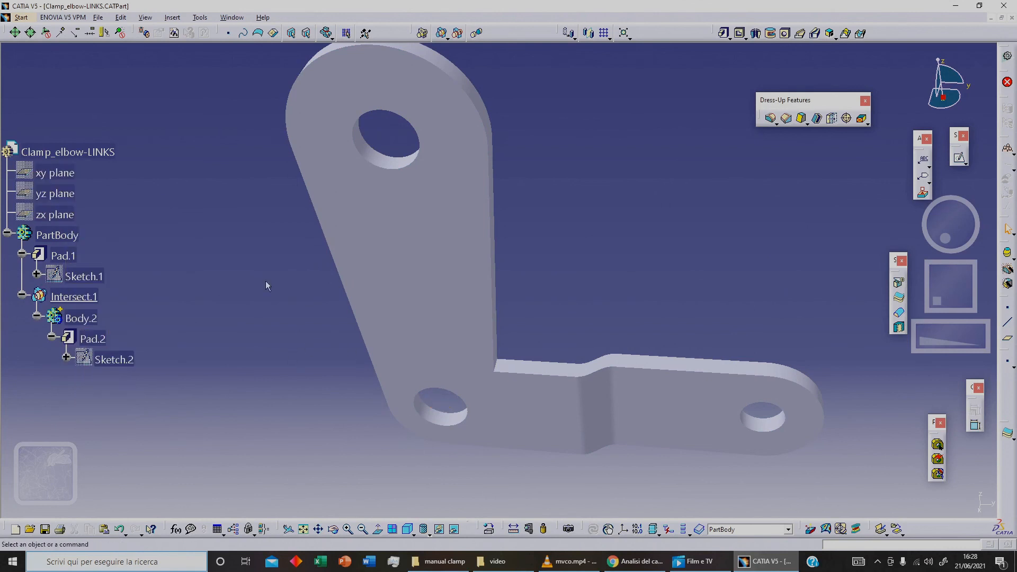
Step: Apply the Light Green painting material from the default material catalog to the PartBody of Clamp_elbow-LINKS
left_click(71, 238)
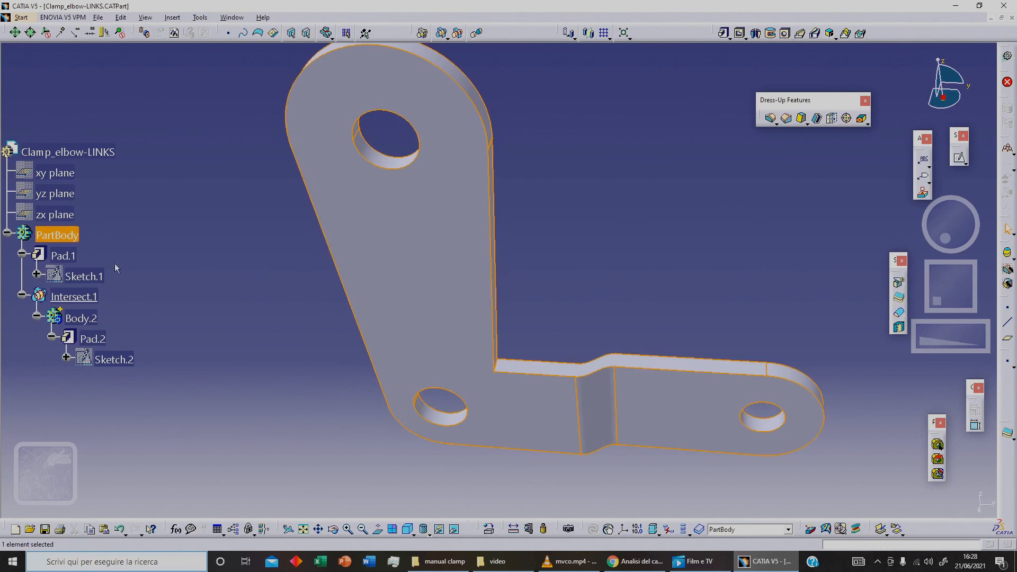
left_click(489, 528)
left_click(710, 182)
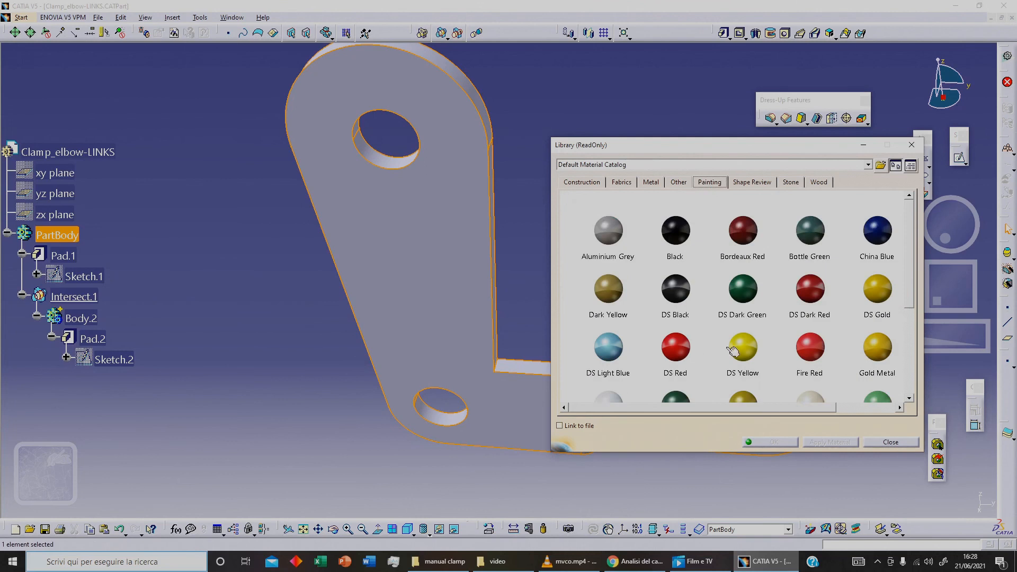
scroll(740, 391, "down", 1)
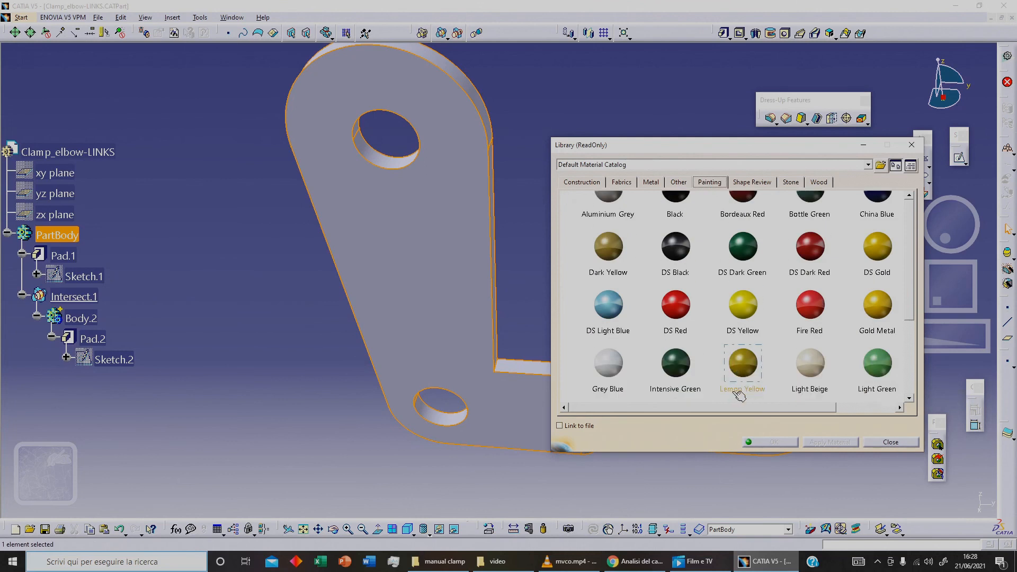
left_click(877, 364)
left_click(829, 442)
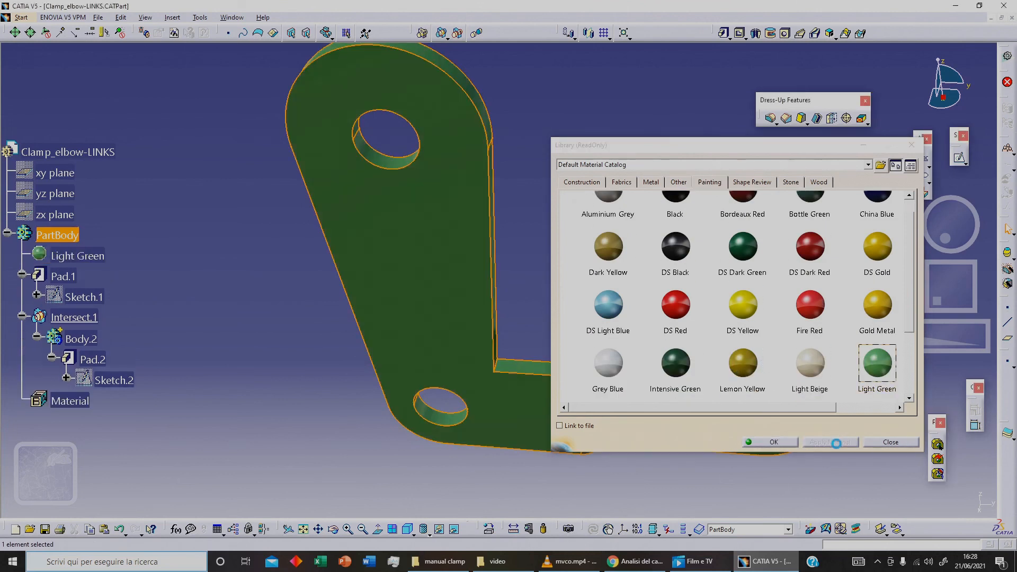
left_click(776, 443)
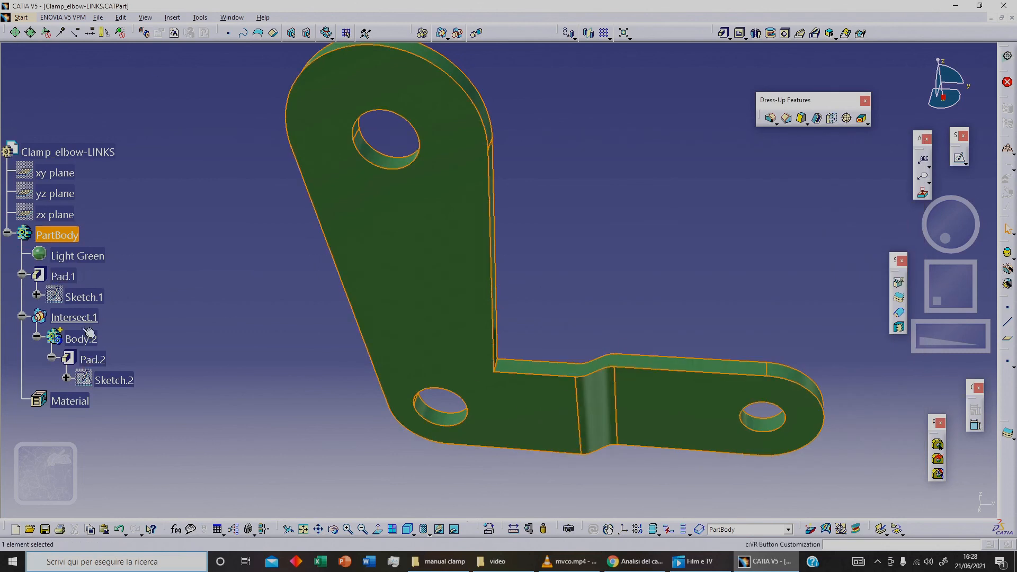
Step: Save the Clamp_elbow-LINKS part, with its PartBody branch collapsed, and close its document
left_click(45, 529)
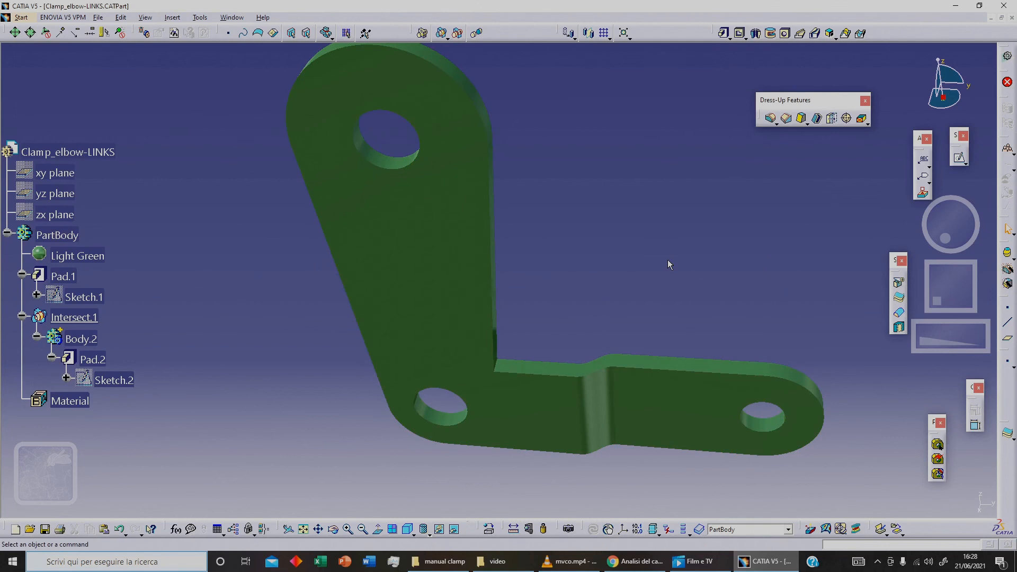
left_click(7, 234)
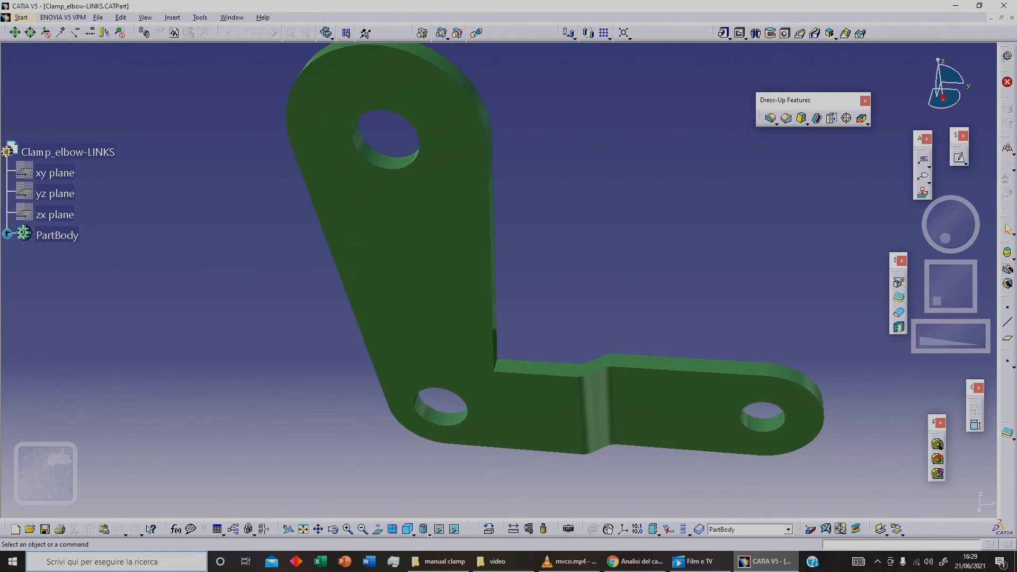
left_click(1011, 18)
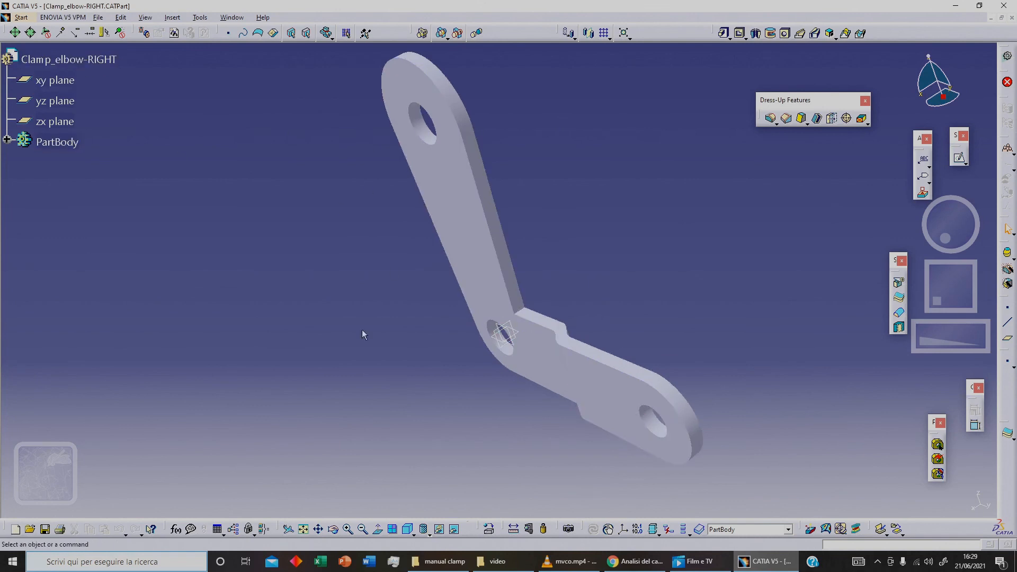
Step: Hide the xy, yz and zx reference planes of the Clamp_elbow-RIGHT part
left_click(59, 80)
left_click(62, 100, "ctrl")
left_click(64, 121, "ctrl")
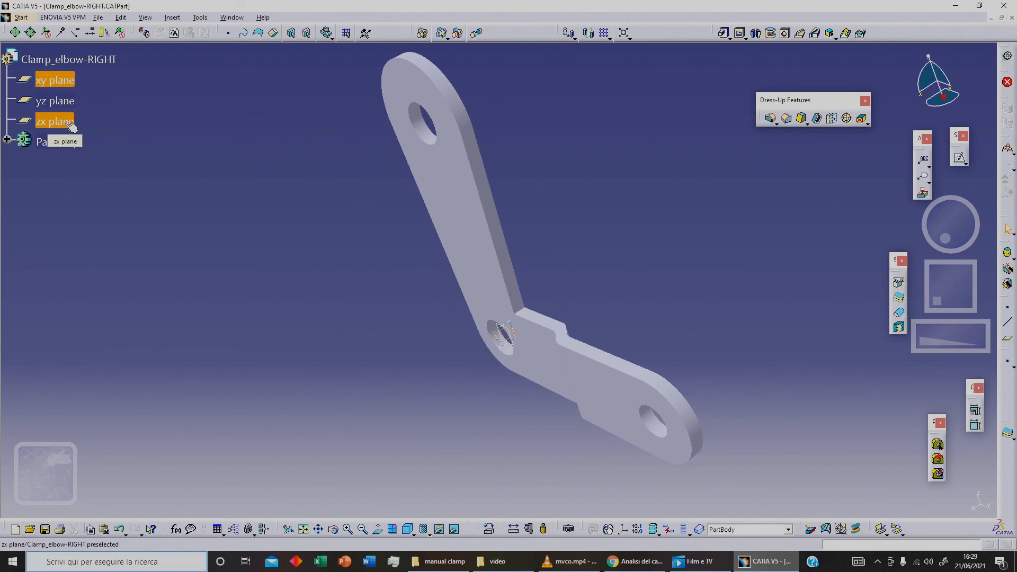
right_click(62, 100)
left_click(105, 136)
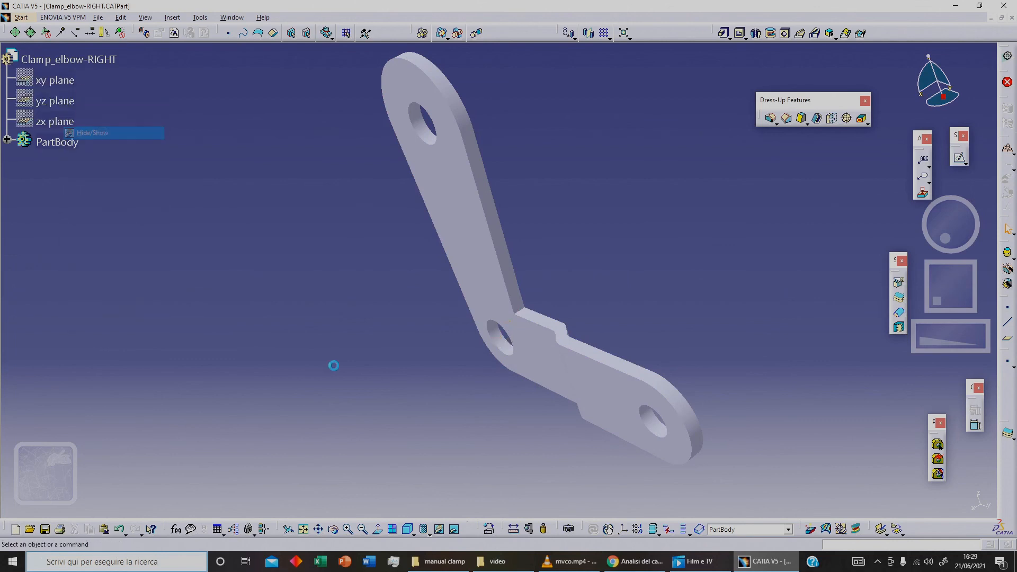
Step: Apply the Light Green painting material to the PartBody of Clamp_elbow-RIGHT
left_click(488, 528)
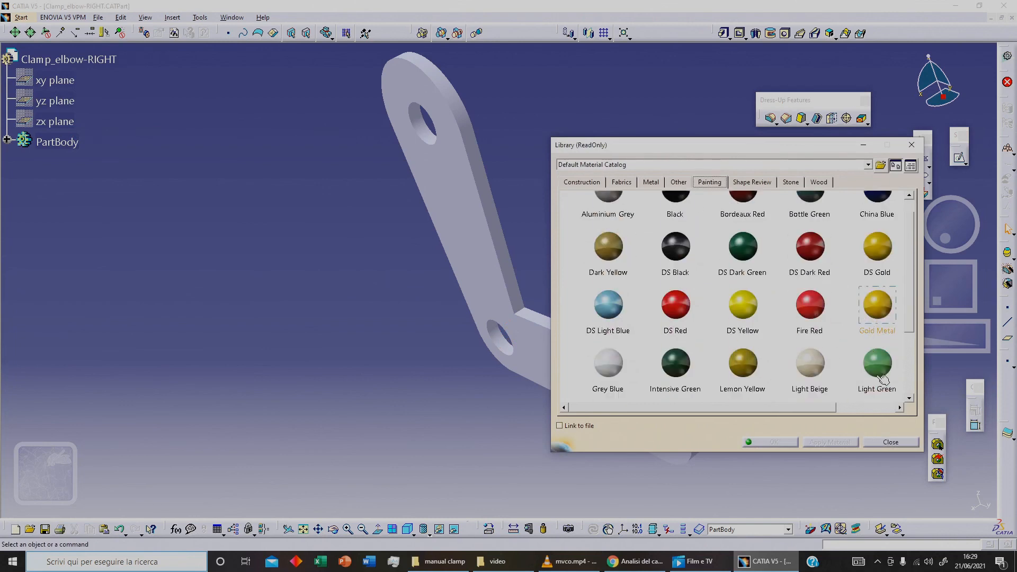
left_click(57, 141)
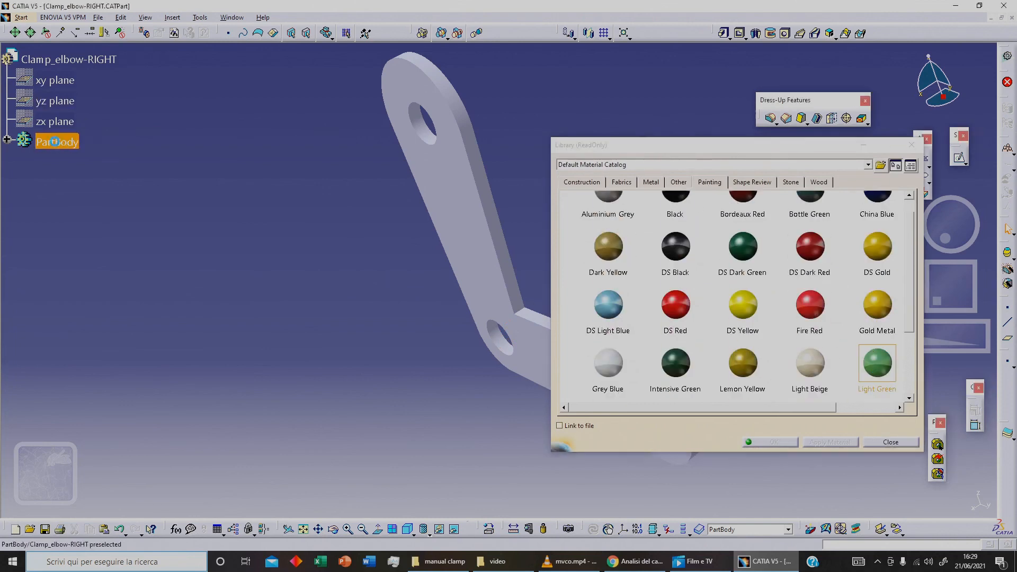
left_click(839, 442)
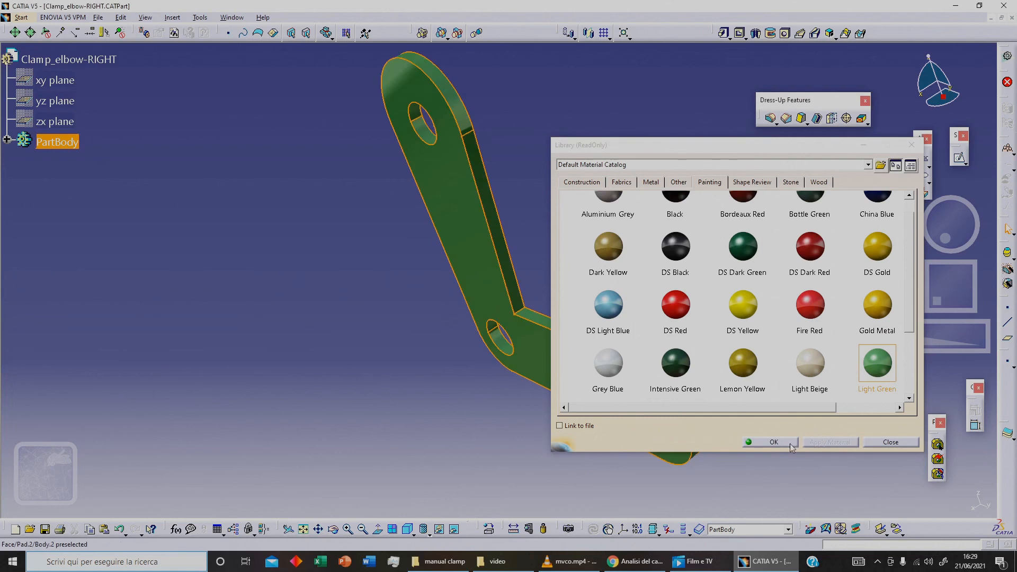
left_click(789, 444)
left_click(388, 341)
middle_click_drag(344, 300, 370, 341)
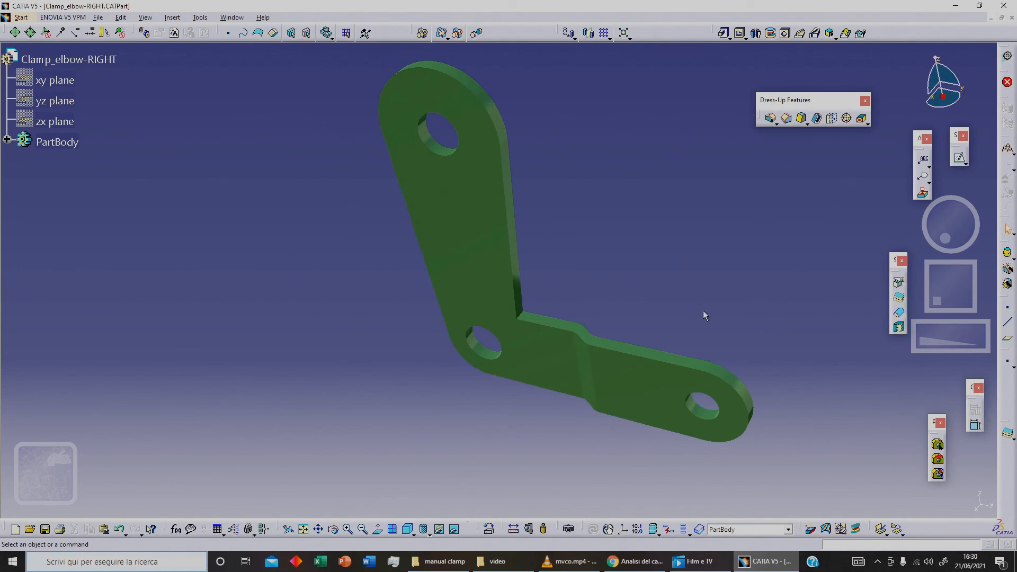
middle_click_drag(737, 277, 691, 281)
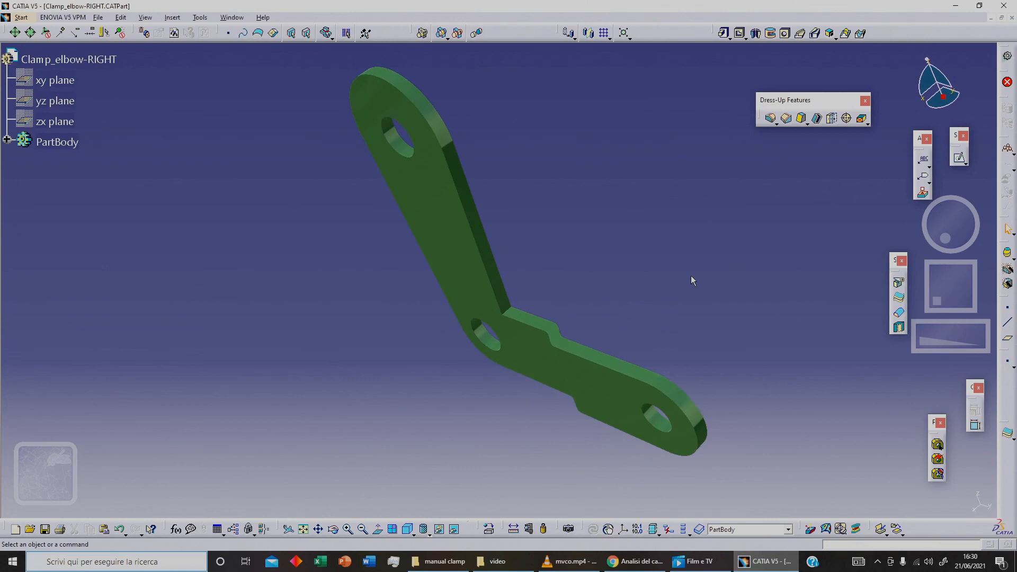